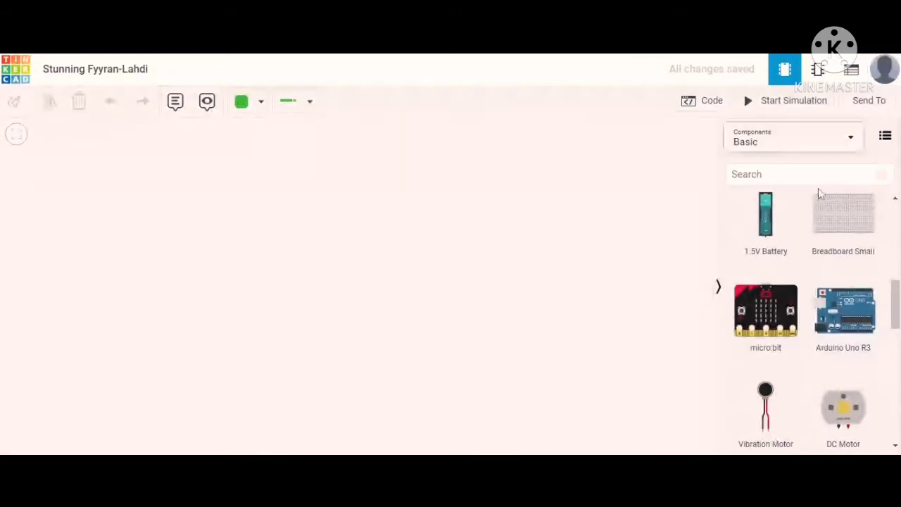
Rename the circuit design as Shift Register.
left_click(803, 175)
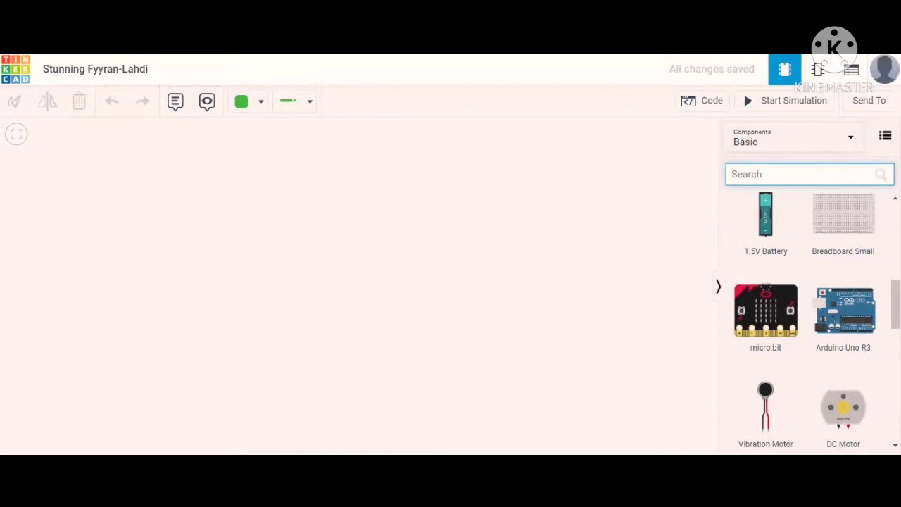
left_click(60, 74)
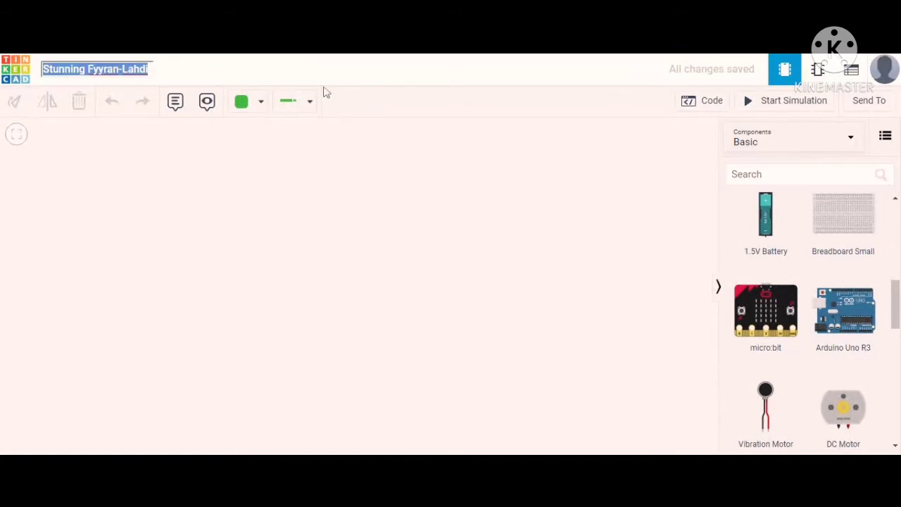
type("Si")
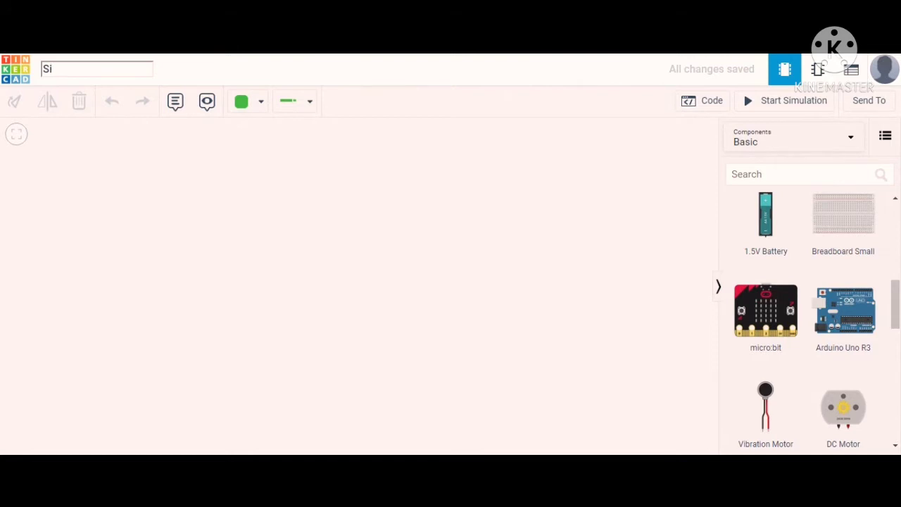
key("BackSpace")
type("hift Regost")
key("BackSpace")
key("BackSpace")
key("BackSpace")
type("i")
type("er")
key("BackSpace")
key("BackSpace")
key("BackSpace")
key("BackSpace")
type("ister")
left_click(121, 184)
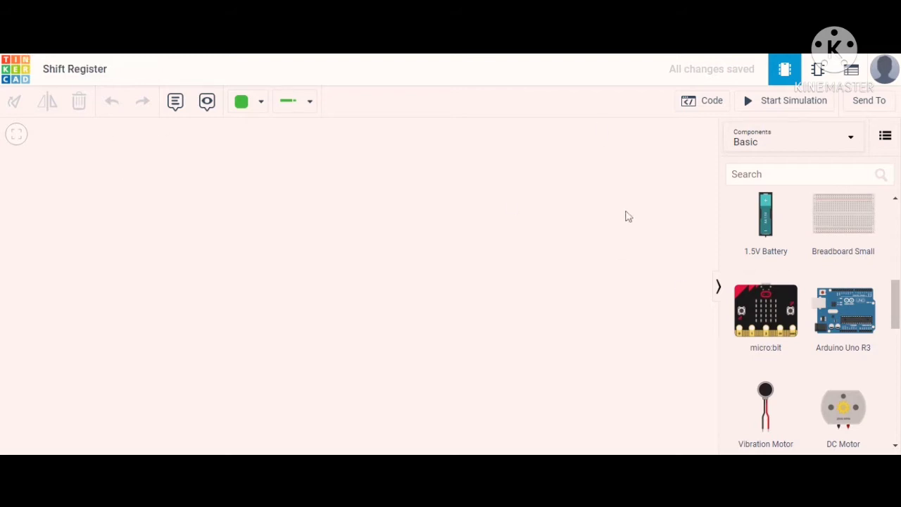
Search the components for breadboard and place a full-size Breadboard in the middle of the workplane.
left_click(773, 176)
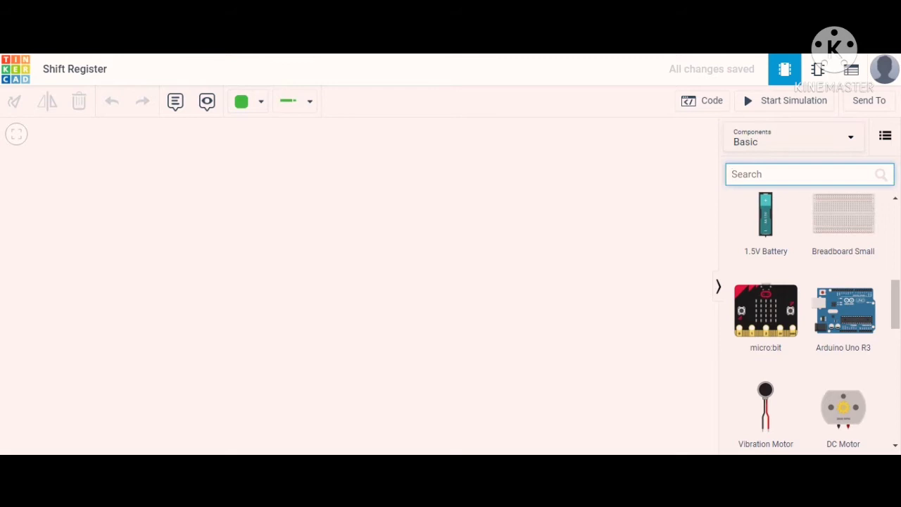
type("brea")
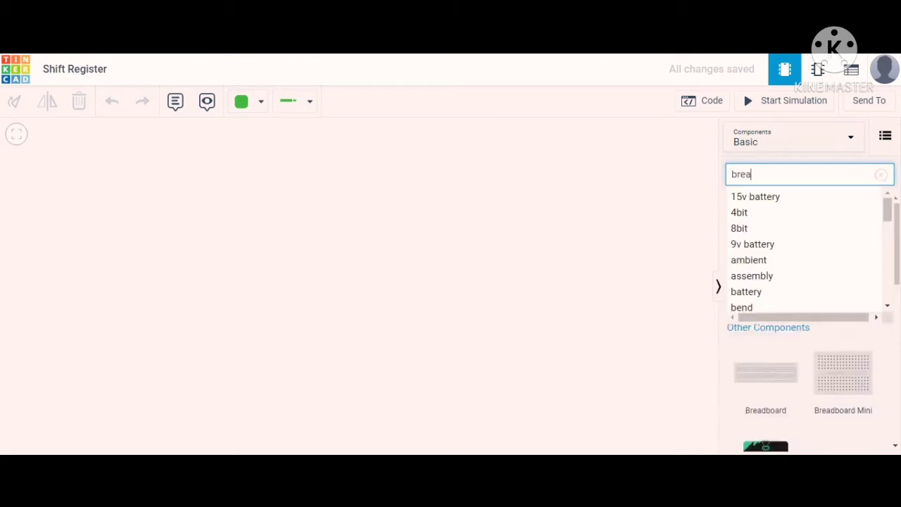
type("d")
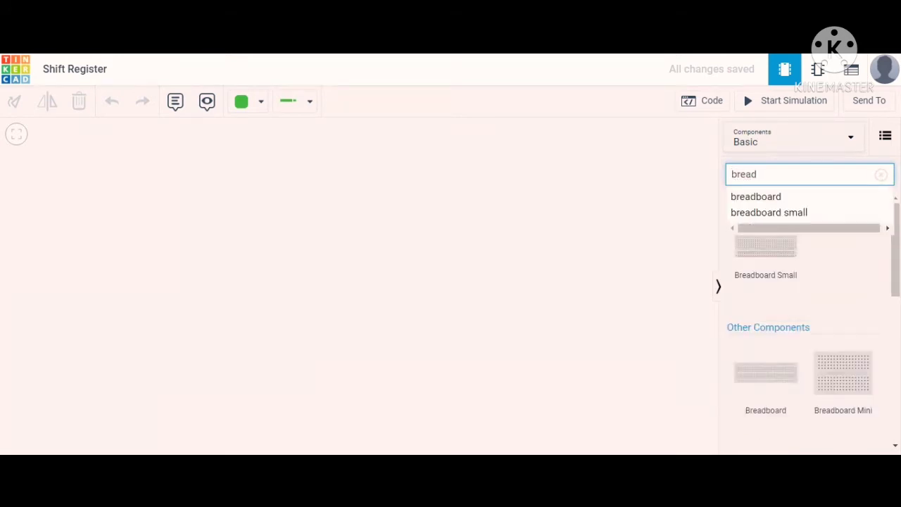
left_click(759, 203)
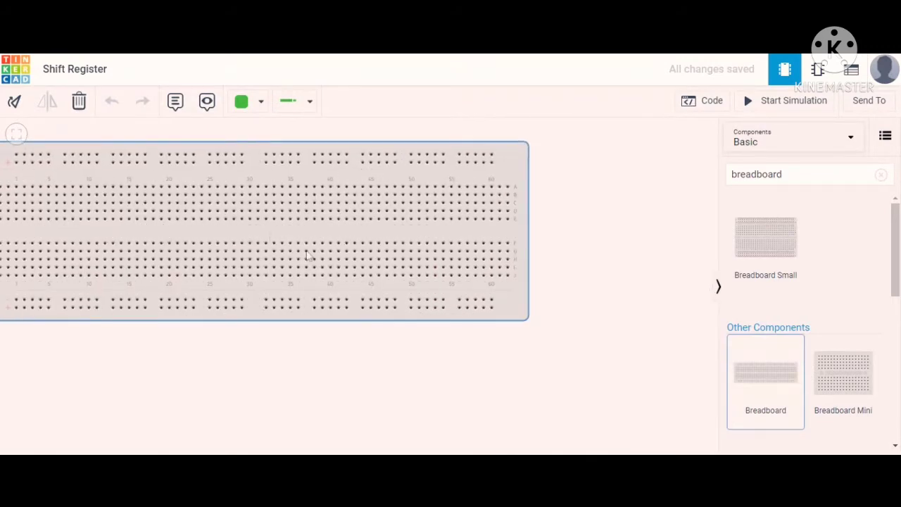
left_click(355, 261)
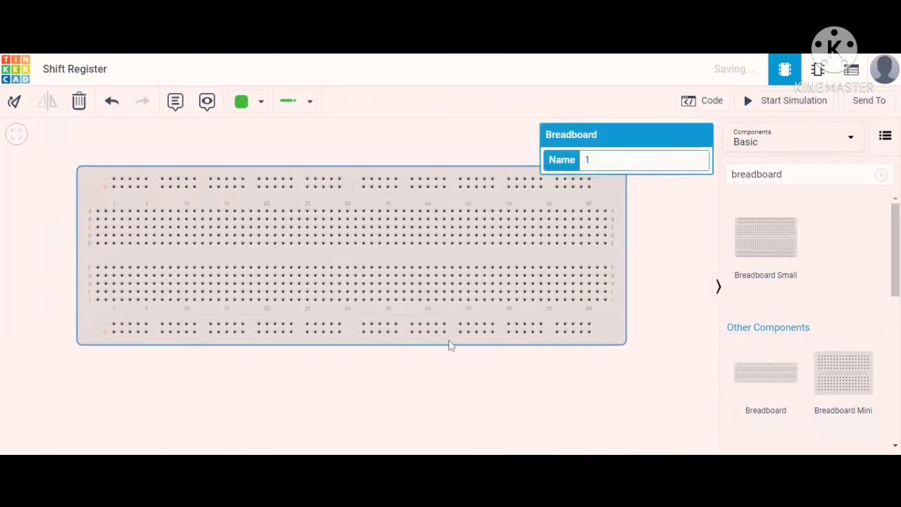
left_click(394, 363)
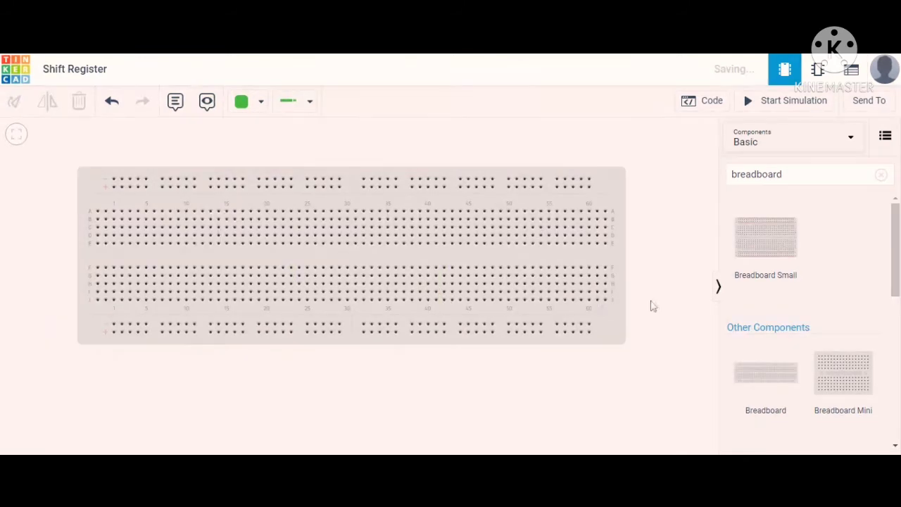
scroll(650, 305, "down", 1)
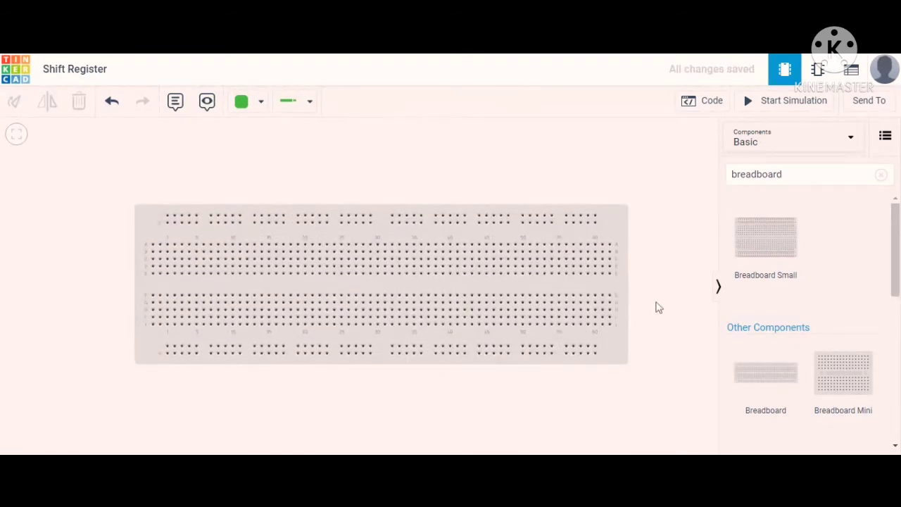
left_click_drag(655, 302, 639, 306)
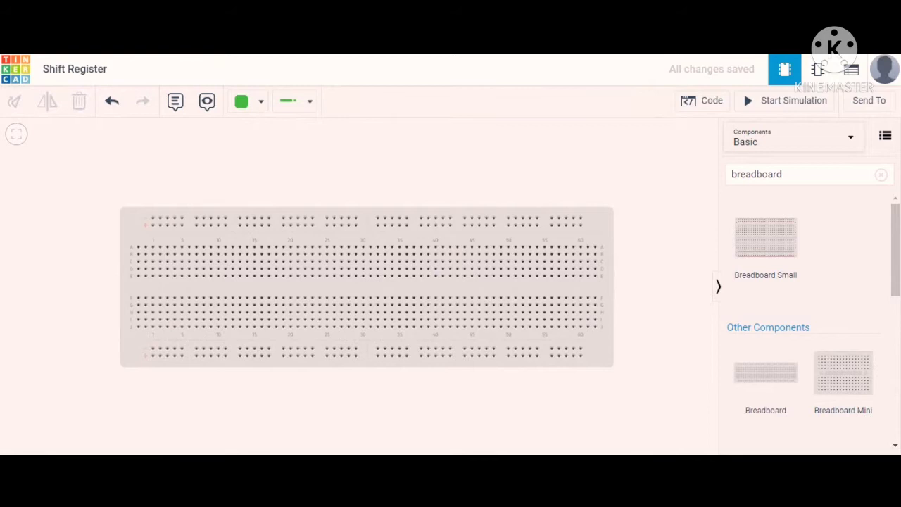
Search the components for 7474 and place a 74HC74 Dual D Flip-Flop across the breadboard's centre gap at columns 7 to 13.
left_click(881, 175)
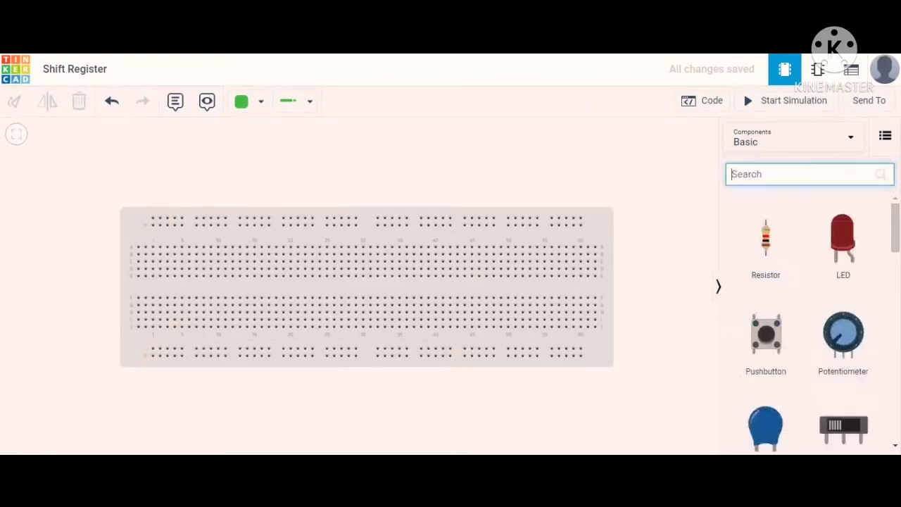
type("7474")
left_click_drag(753, 268, 221, 293)
left_click(328, 370)
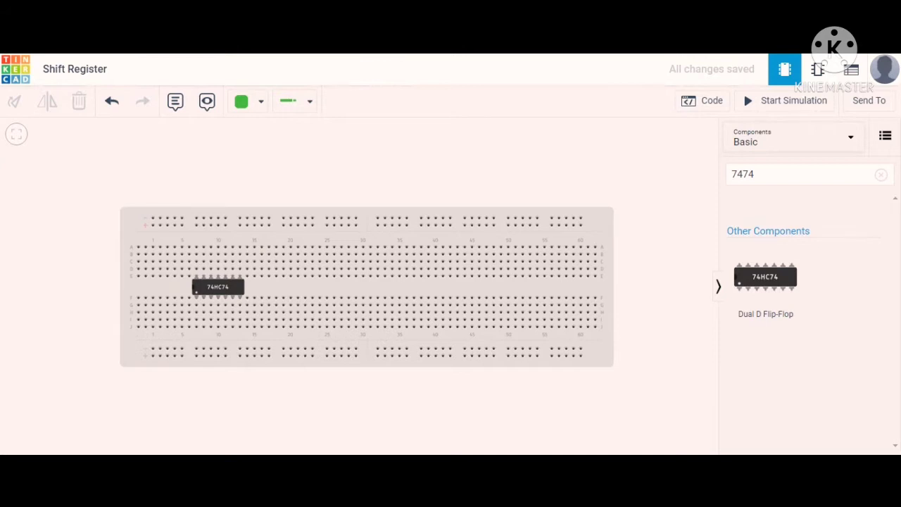
Place a second 74HC74 Dual D Flip-Flop across the centre gap at columns 19 to 25.
left_click(773, 281)
left_click_drag(773, 281, 310, 294)
left_click(312, 421)
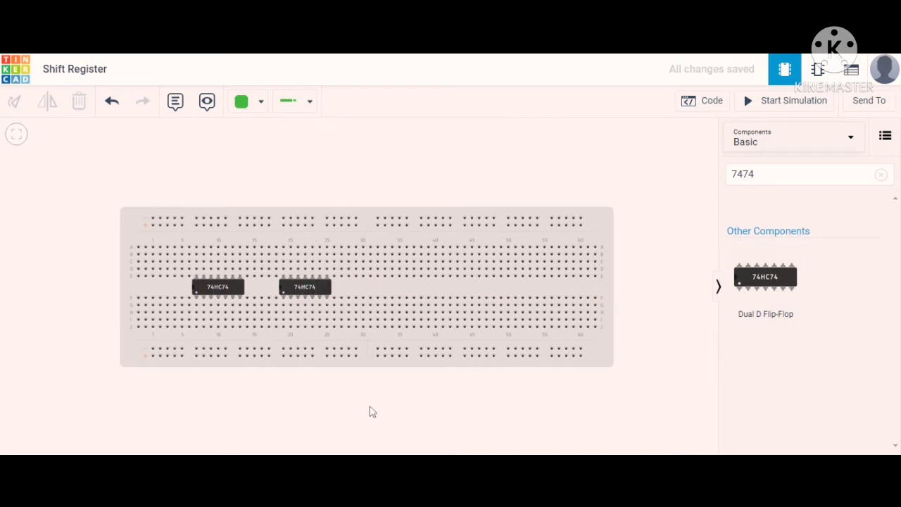
Wire the first flip-flop's ground pin at column 13 to the lower negative rail and color the wire black.
left_click(240, 299)
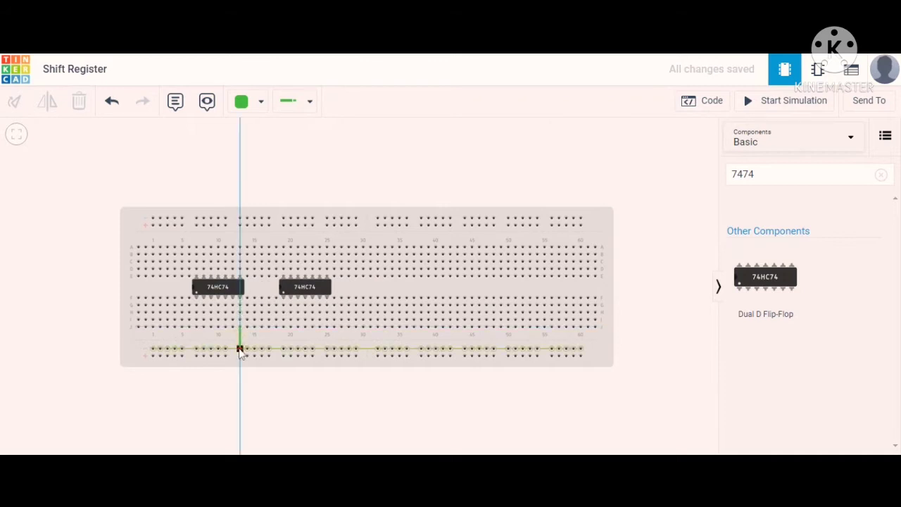
left_click(240, 350)
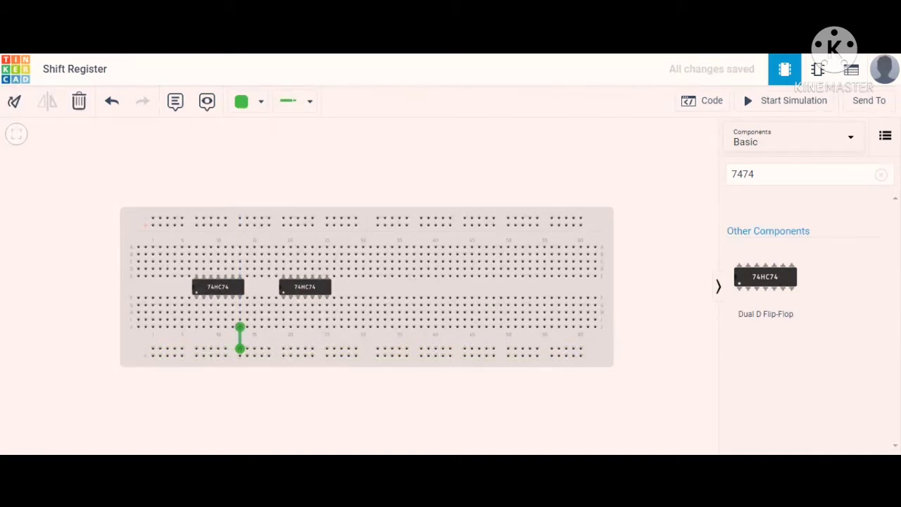
left_click(240, 106)
left_click(257, 144)
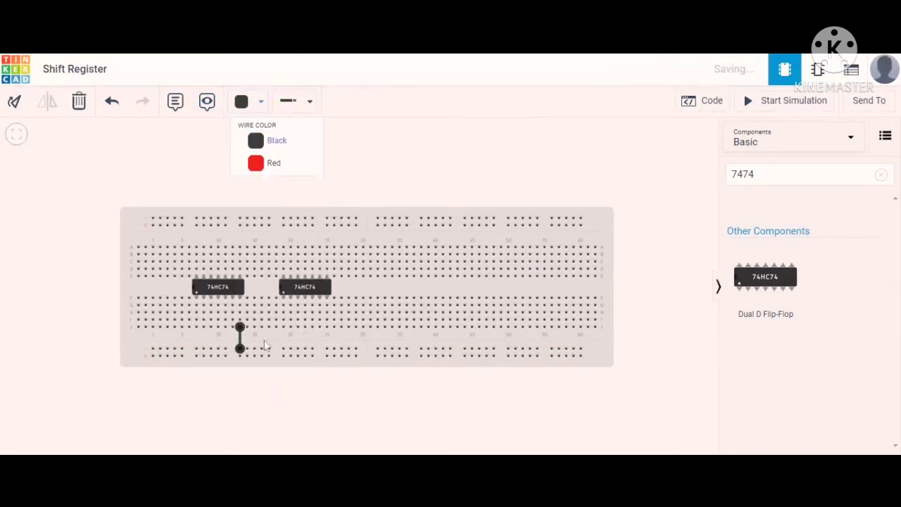
left_click(240, 373)
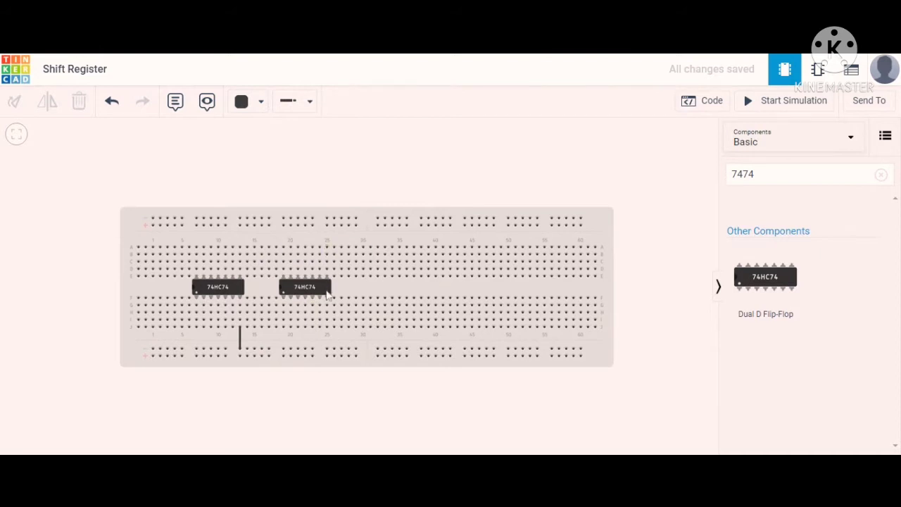
left_click(326, 328)
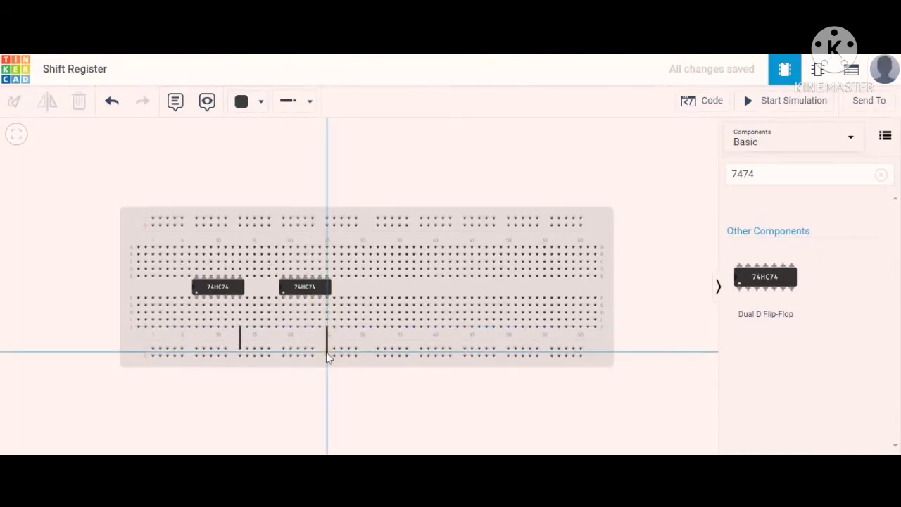
left_click(328, 350)
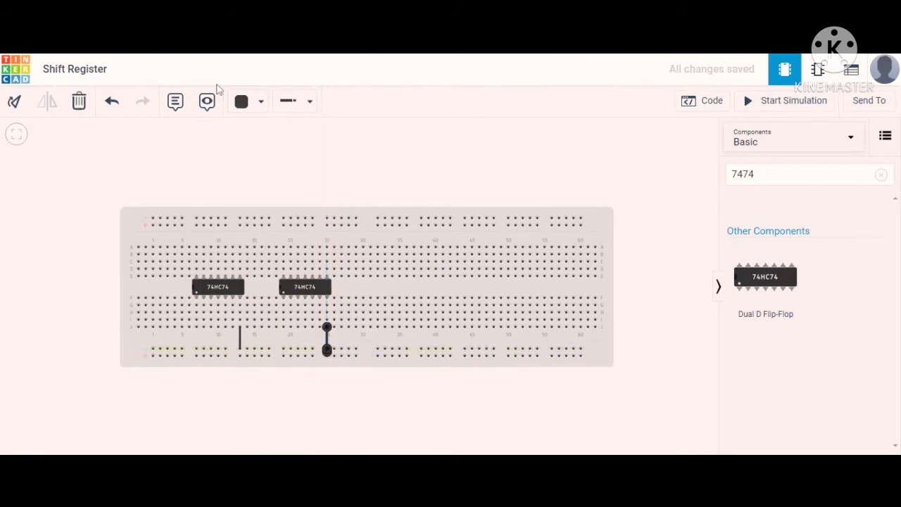
left_click(375, 181)
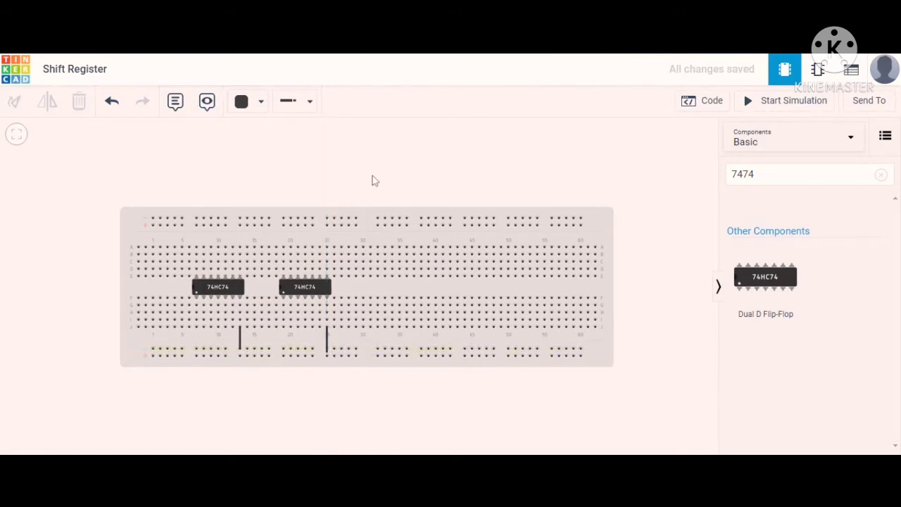
left_click(328, 343)
key("Delete")
Connect the second flip-flop's ground pin at column 25 to the lower negative rail with a black wire.
left_click(327, 328)
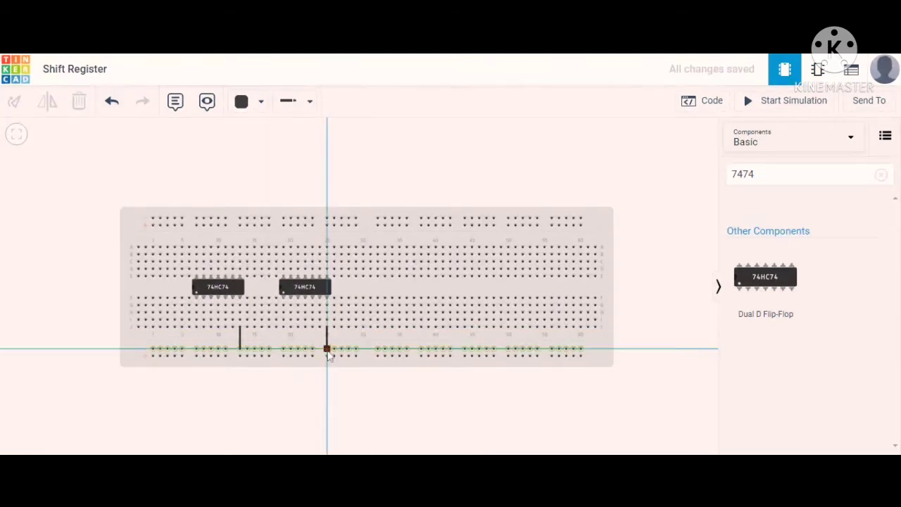
left_click(327, 348)
left_click(345, 384)
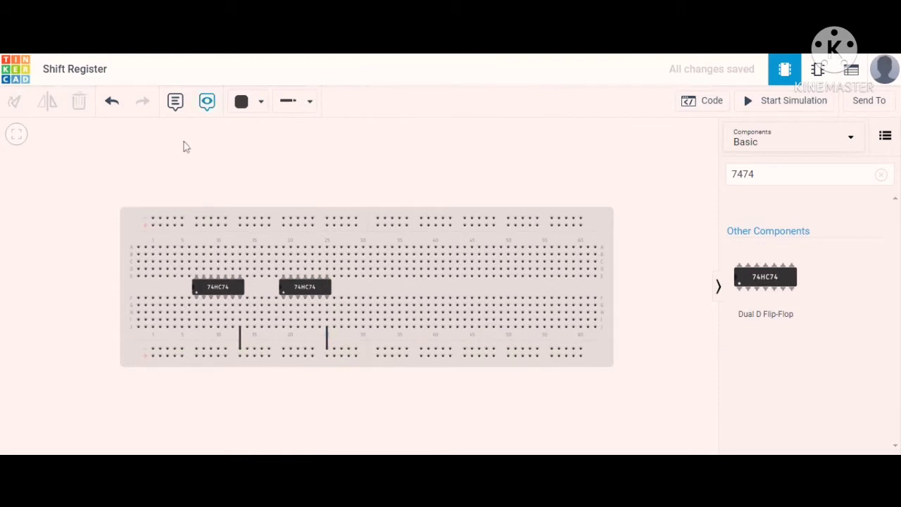
Wire the first flip-flop's supply pin at column 7 to the upper positive rail and color the wire red.
left_click(197, 247)
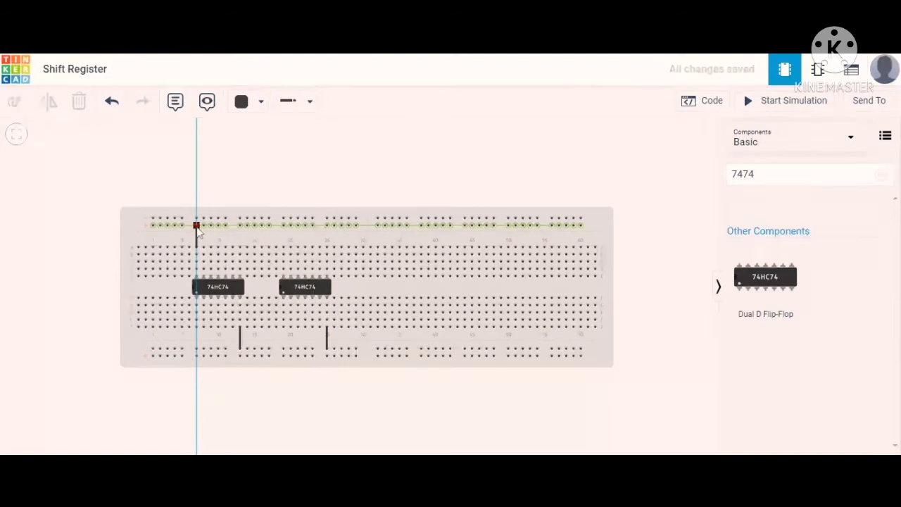
left_click(197, 226)
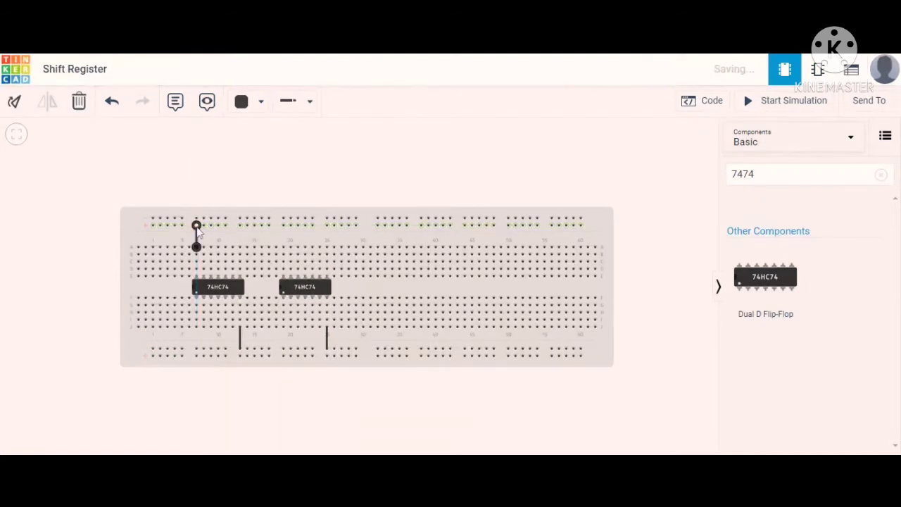
left_click(243, 101)
left_click(265, 178)
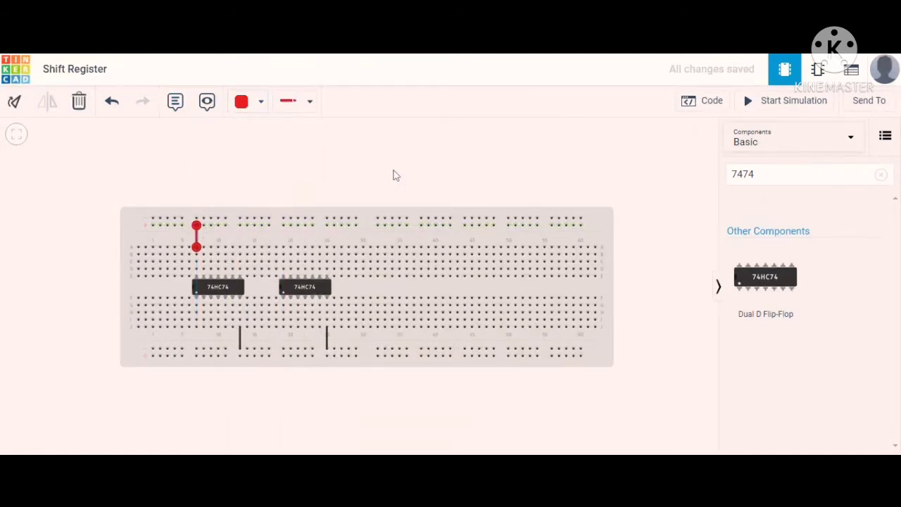
left_click(296, 192)
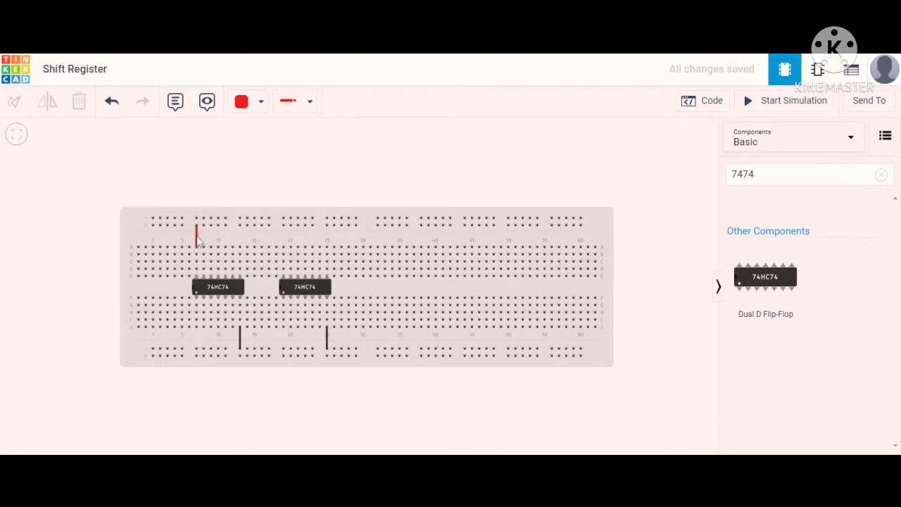
Connect the second flip-flop's supply pin at column 19 to the upper positive rail with a red wire.
left_click(284, 246)
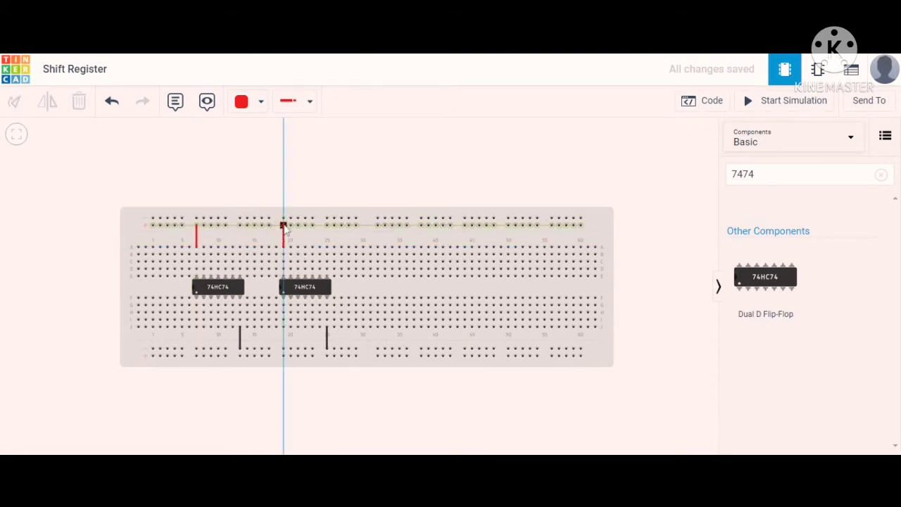
left_click(284, 226)
left_click(324, 189)
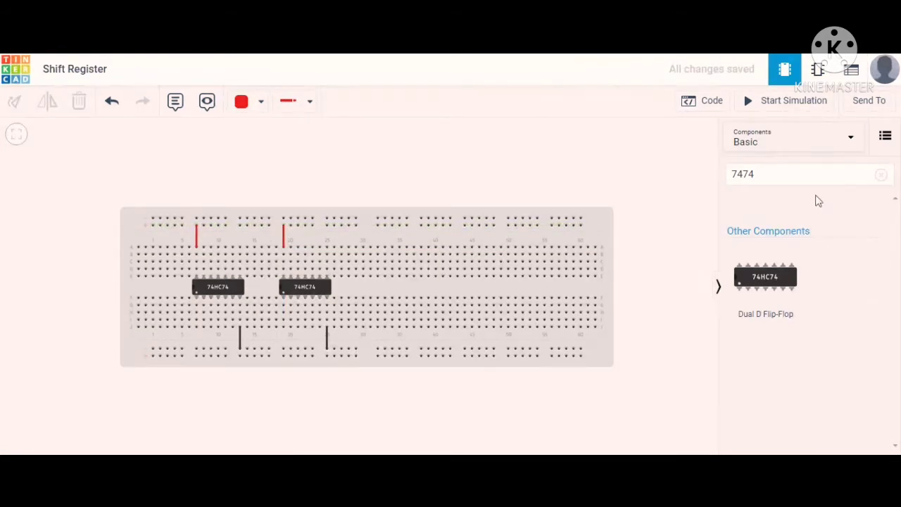
Search the components for power supply and place a Power Supply to the left of the breadboard.
left_click(882, 175)
type("power")
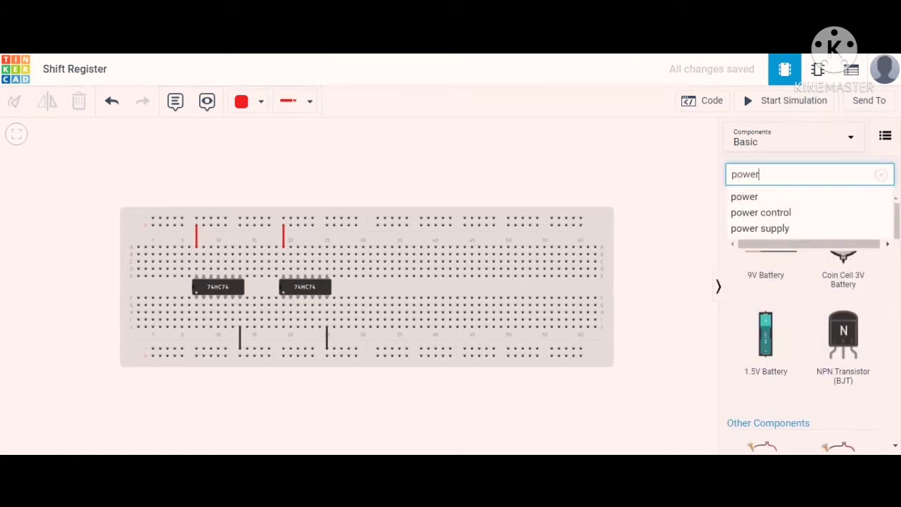
left_click(776, 230)
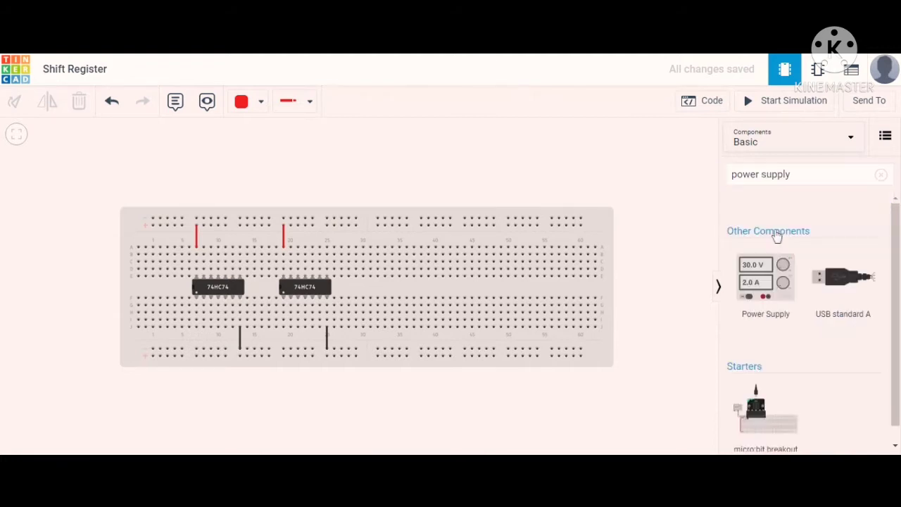
left_click_drag(758, 278, 66, 336)
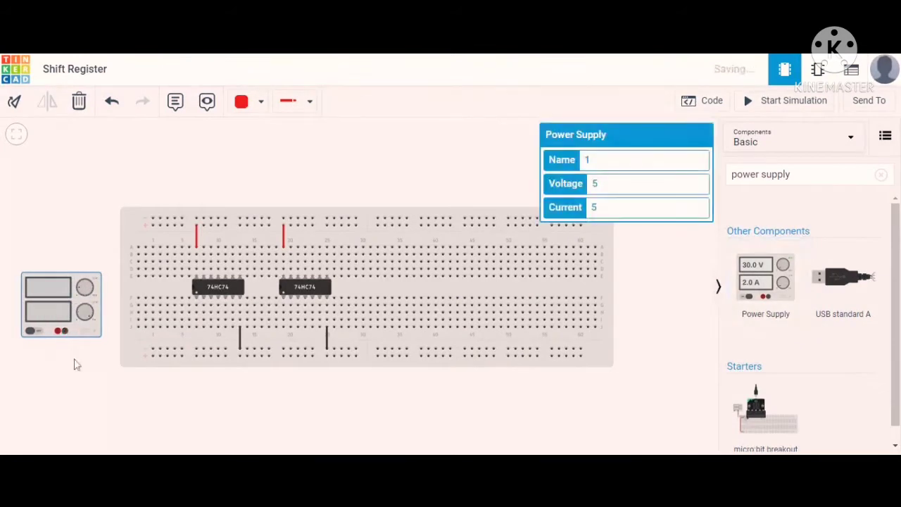
left_click(75, 364)
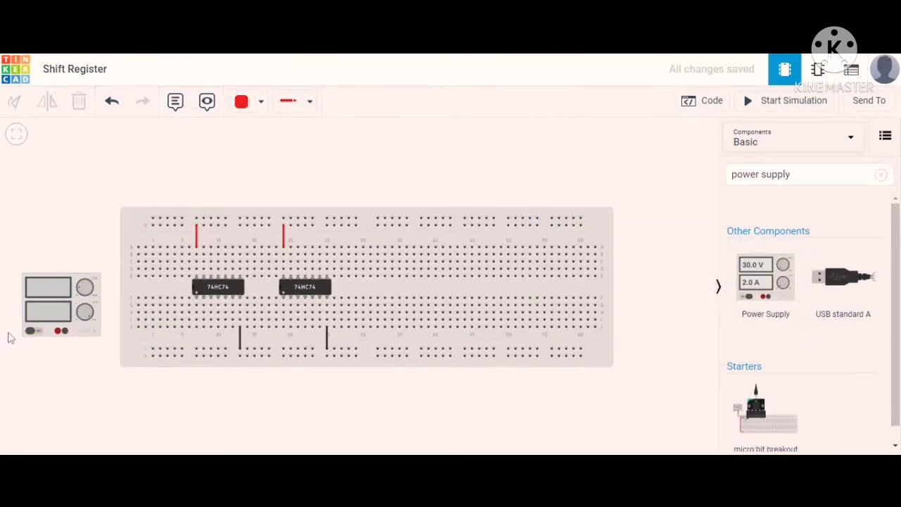
Wire the power supply's negative terminal to the first hole of the lower negative rail, straighten the bend, and color the wire black.
left_click(65, 333)
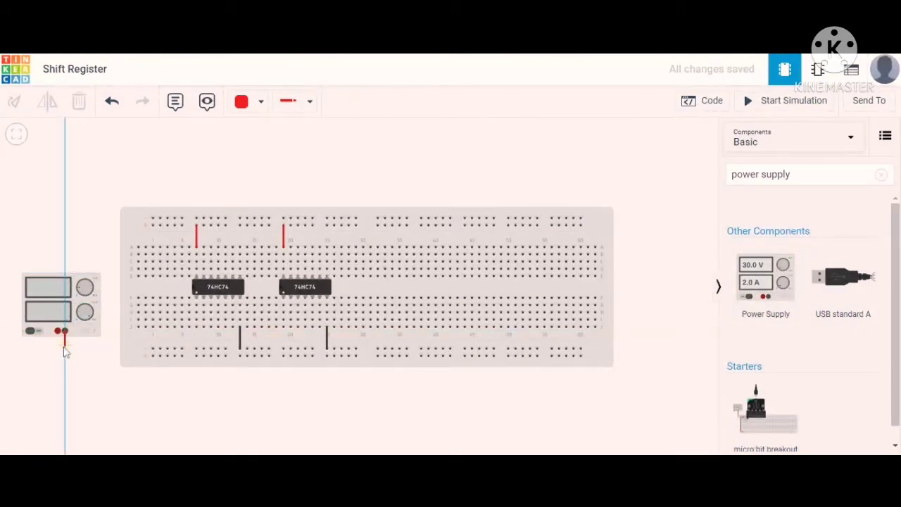
left_click(131, 350)
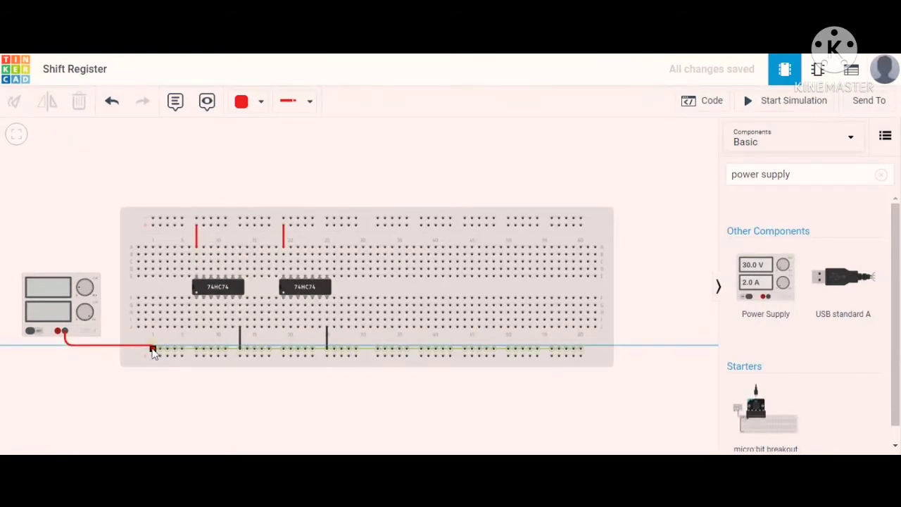
left_click(153, 348)
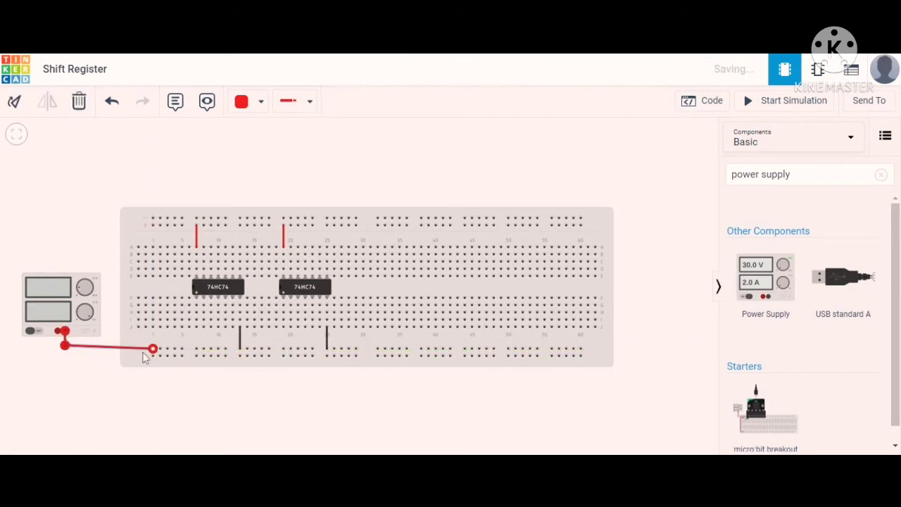
left_click_drag(66, 345, 67, 356)
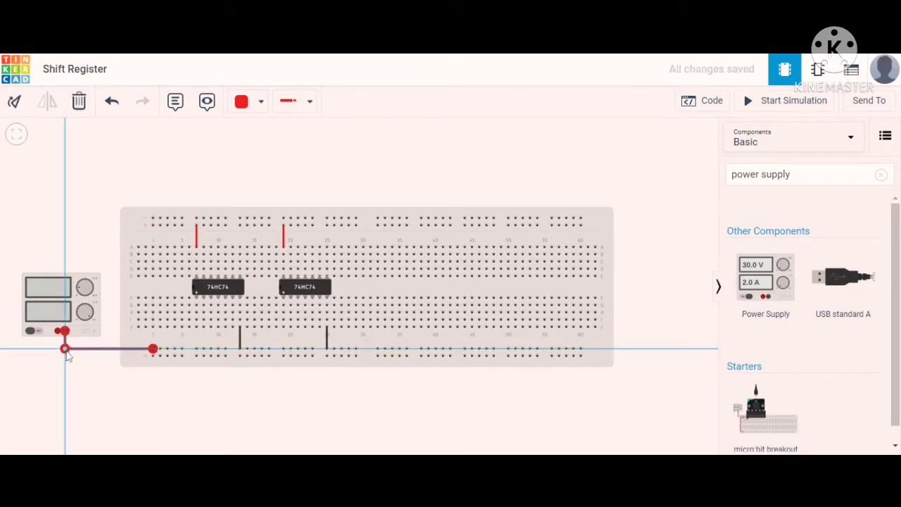
left_click(258, 103)
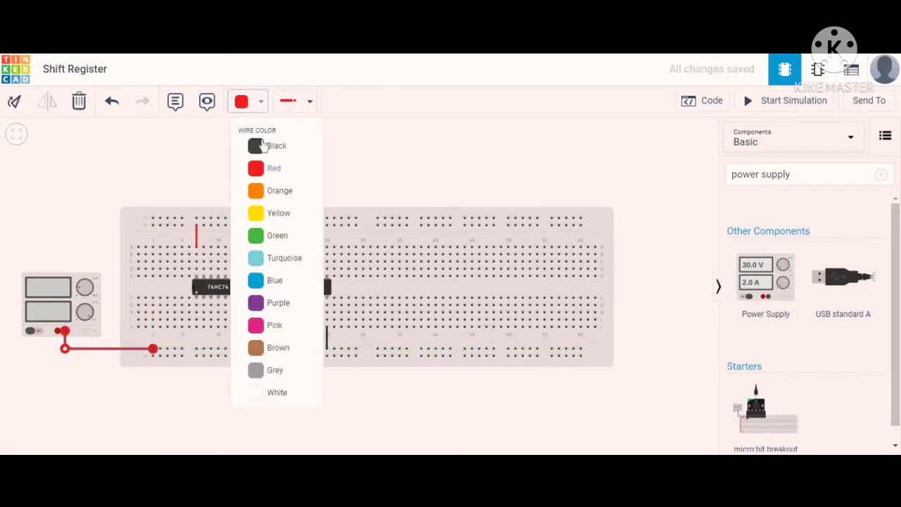
left_click(257, 145)
left_click(24, 367)
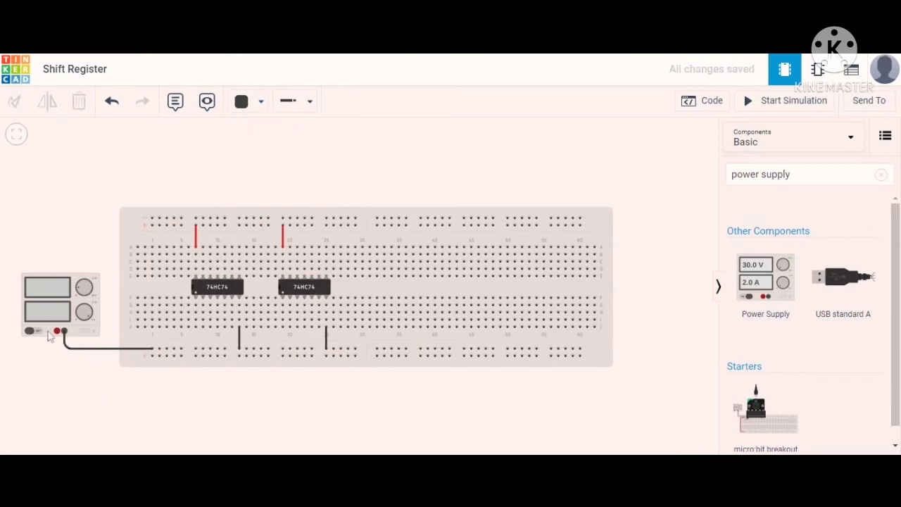
Wire the power supply's positive terminal to the first hole of the lower positive rail and color the wire red.
left_click(57, 331)
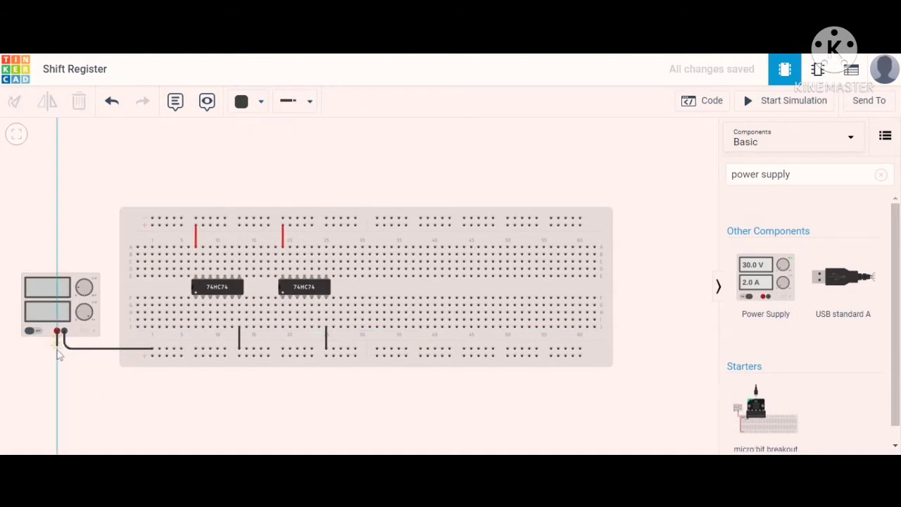
left_click(57, 355)
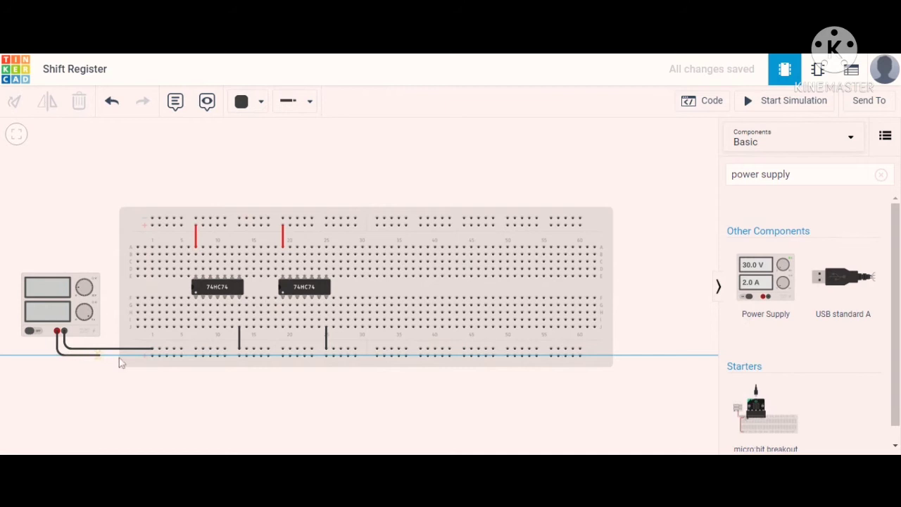
left_click(152, 356)
left_click(240, 102)
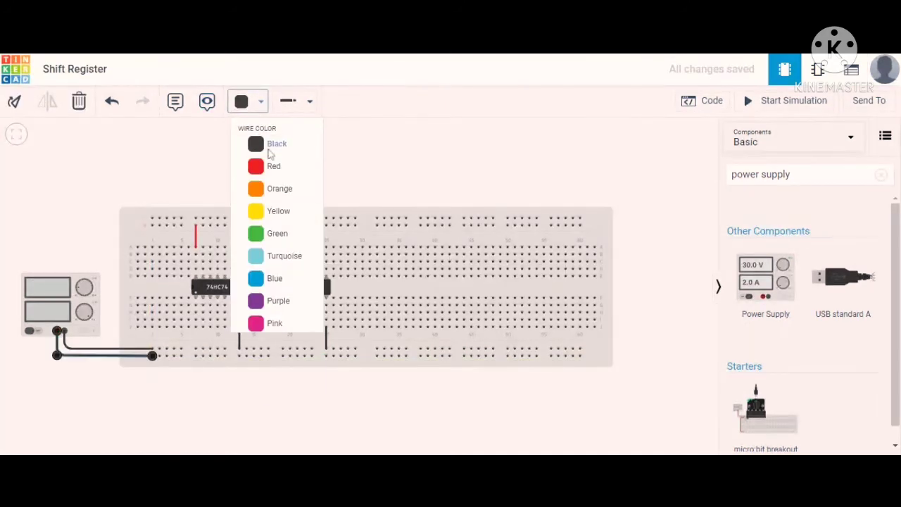
left_click(258, 165)
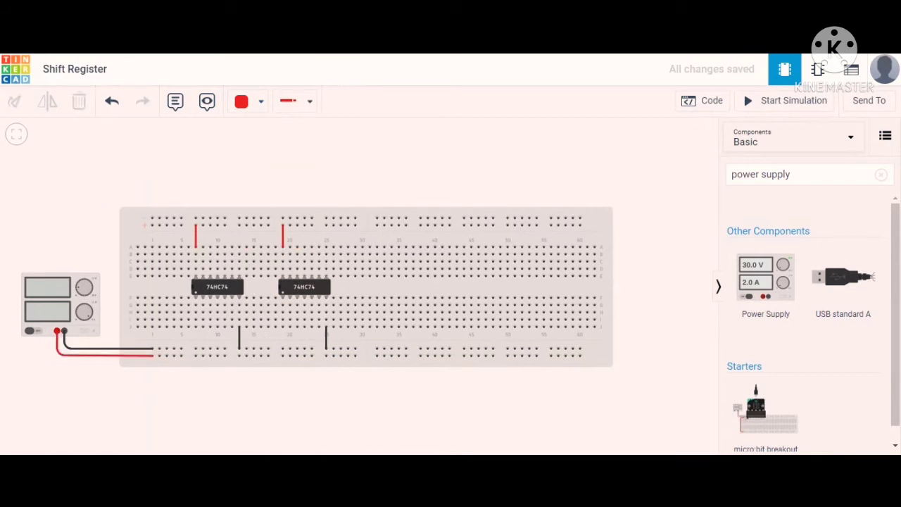
Link the lower and upper negative rails with a black wire routed around the breadboard's right end.
left_click(581, 349)
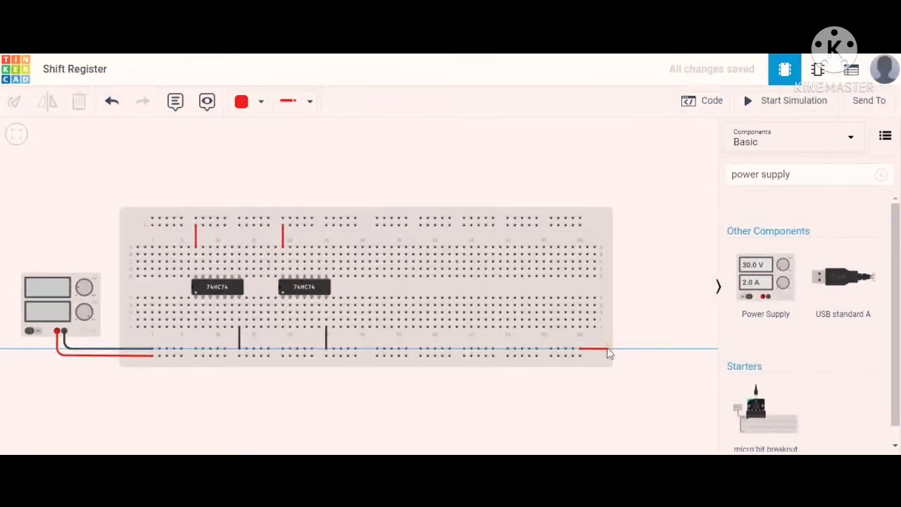
left_click(608, 350)
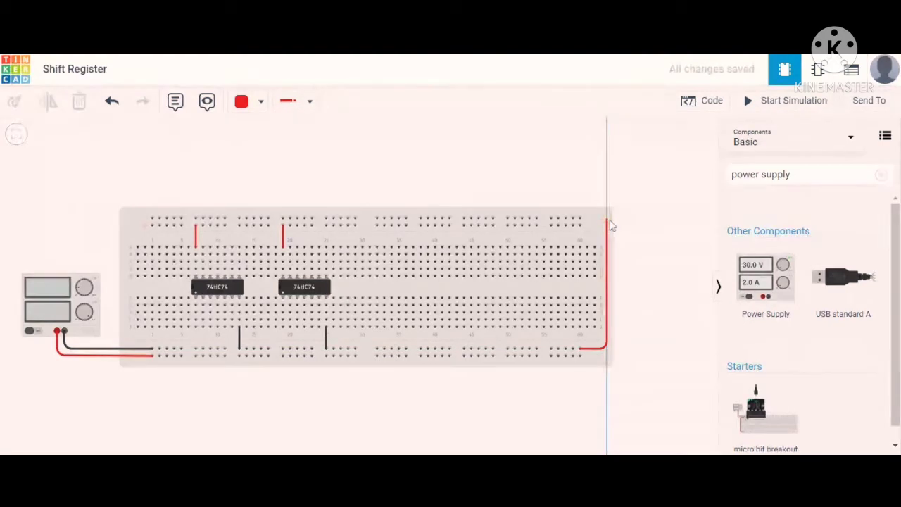
left_click(580, 219)
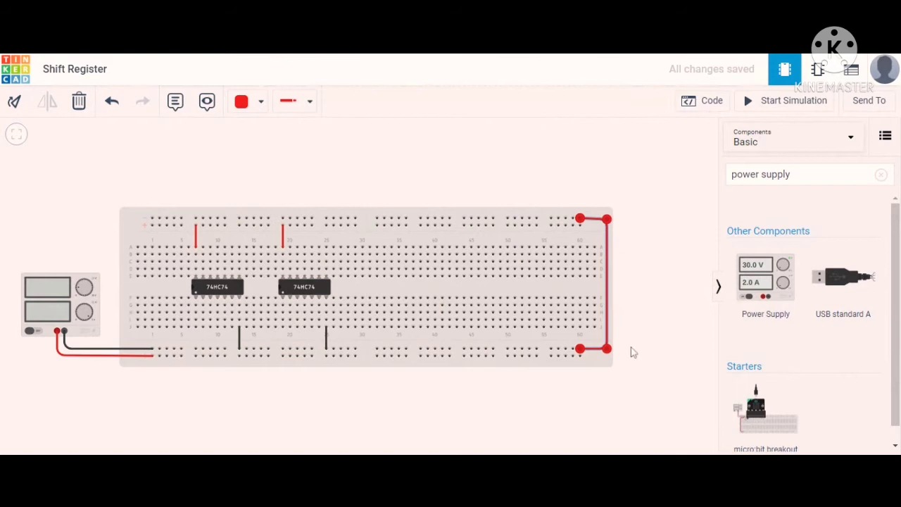
left_click(250, 104)
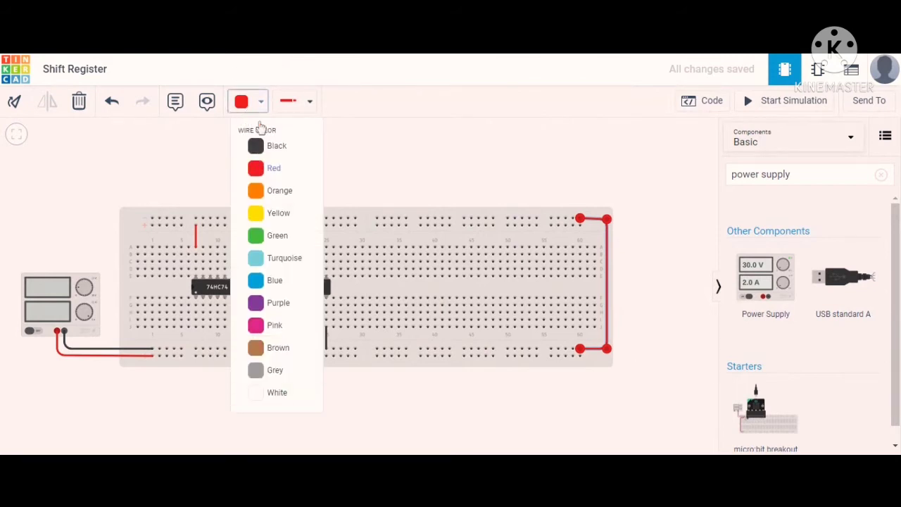
left_click(258, 145)
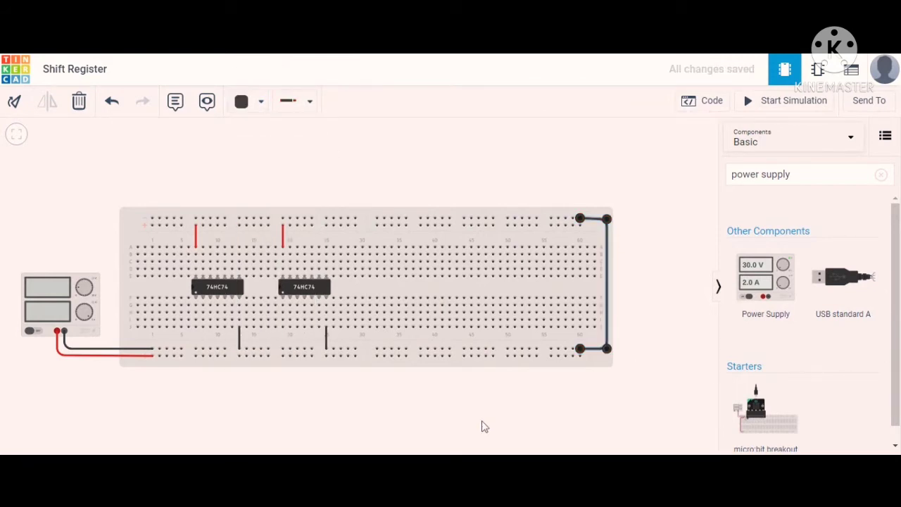
left_click(487, 424)
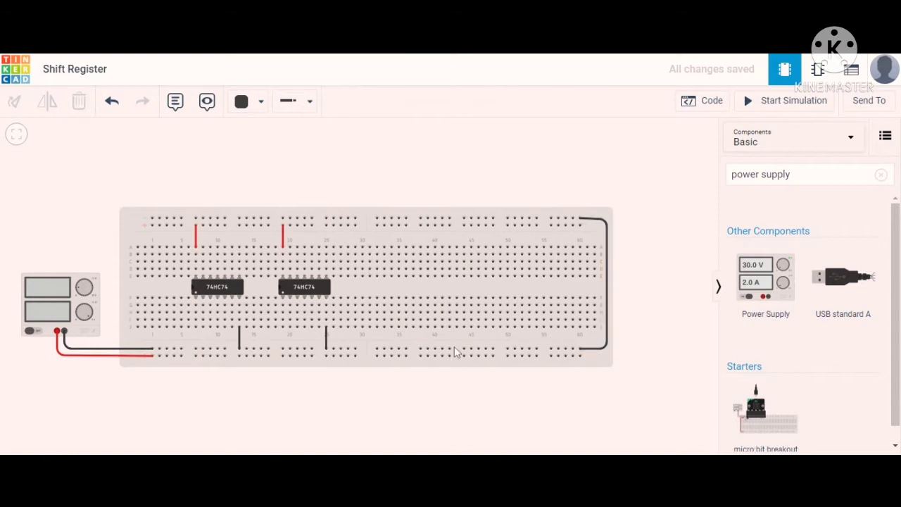
Link the lower and upper positive rails with a red wire routed outside the black wire at the breadboard's right end.
left_click(580, 358)
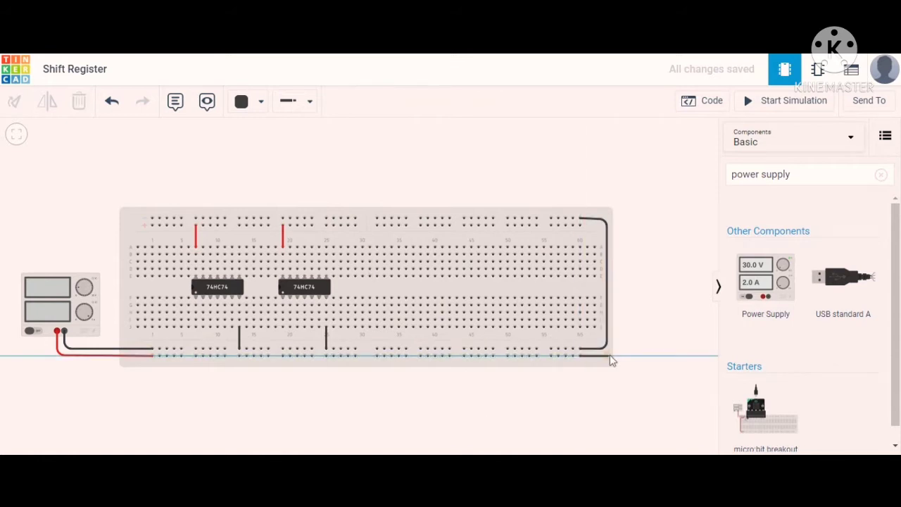
left_click(618, 356)
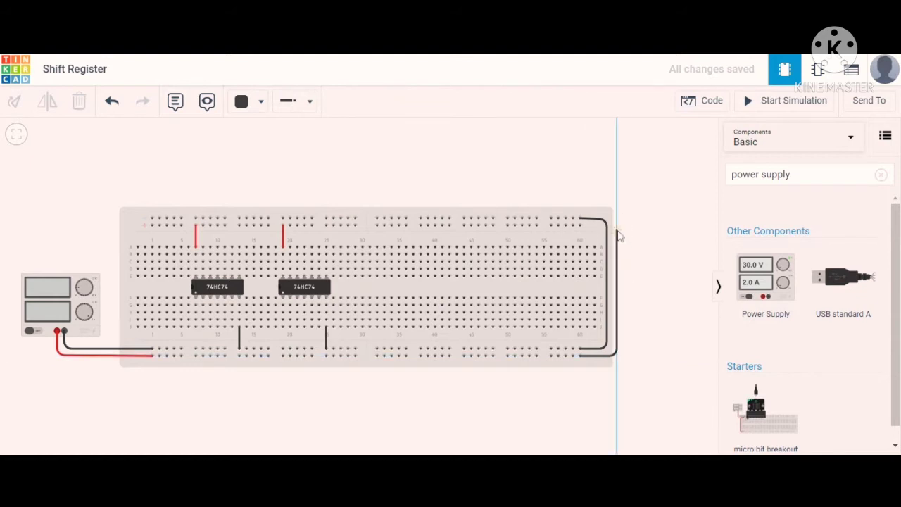
left_click(617, 227)
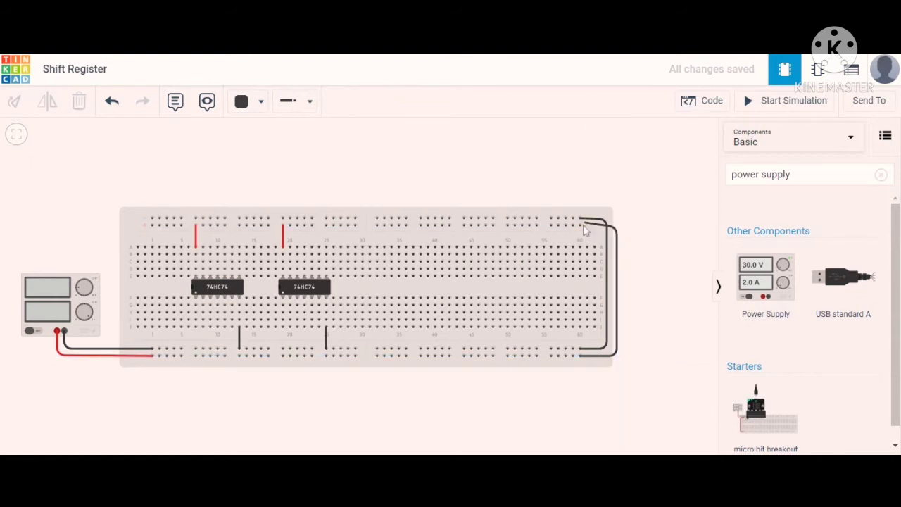
left_click(581, 226)
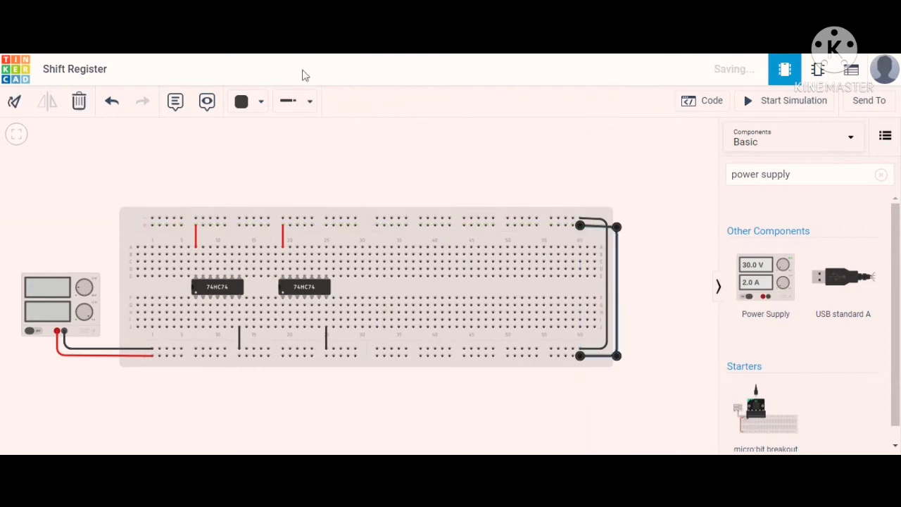
left_click(261, 104)
left_click(286, 171)
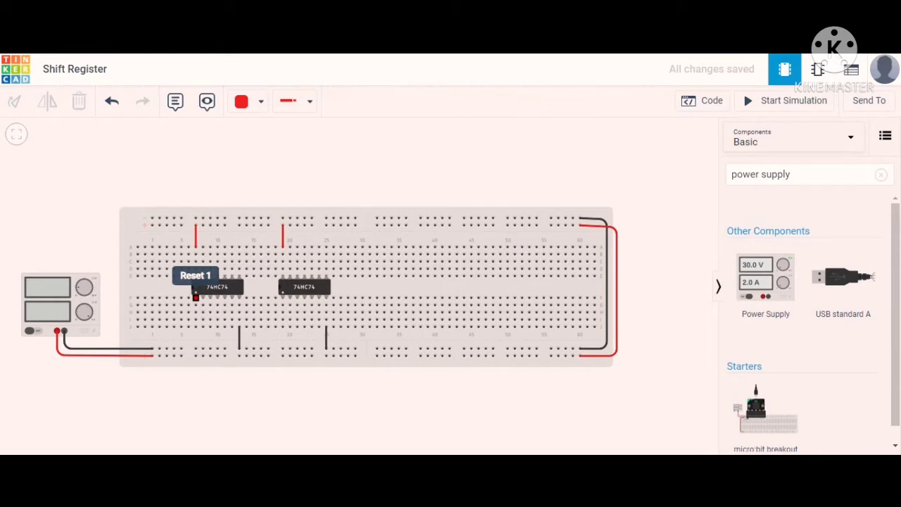
Connect the Reset 1 pin of the first flip-flop to its Reset 2 pin with a red wire.
left_click(197, 298)
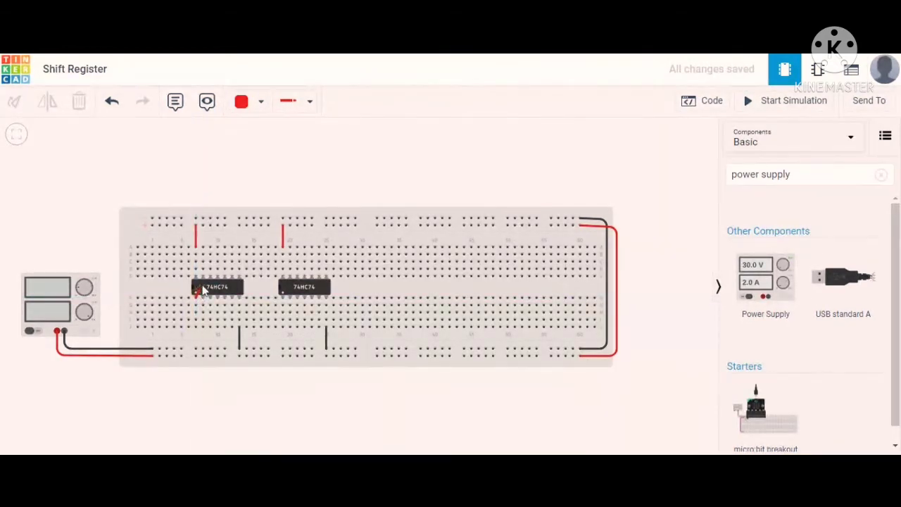
left_click(203, 276)
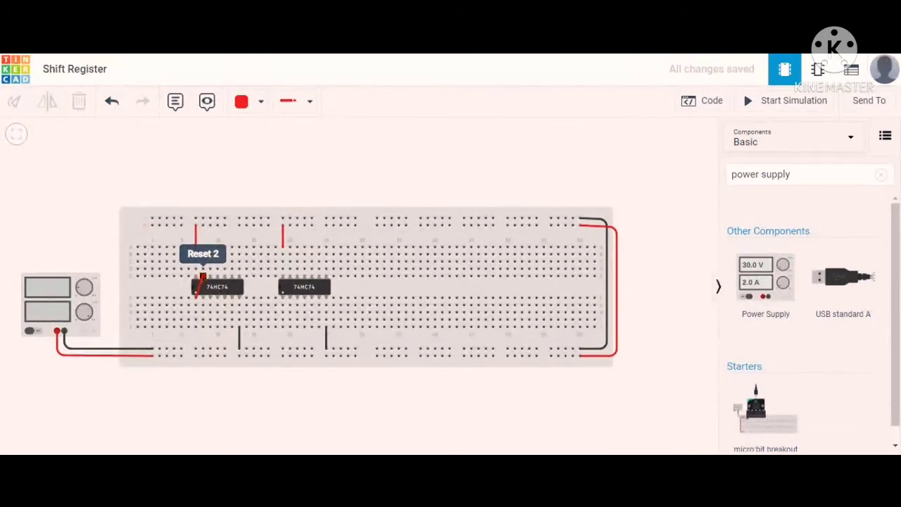
left_click(202, 276)
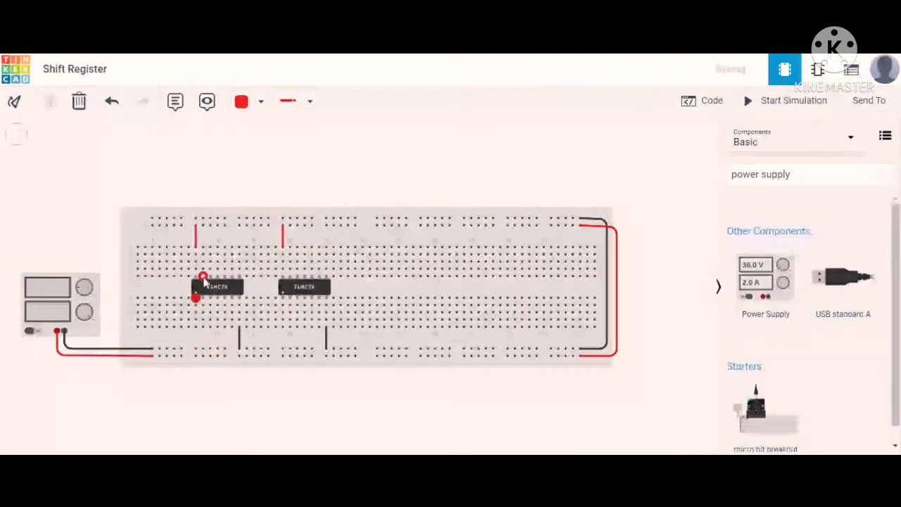
left_click(201, 413)
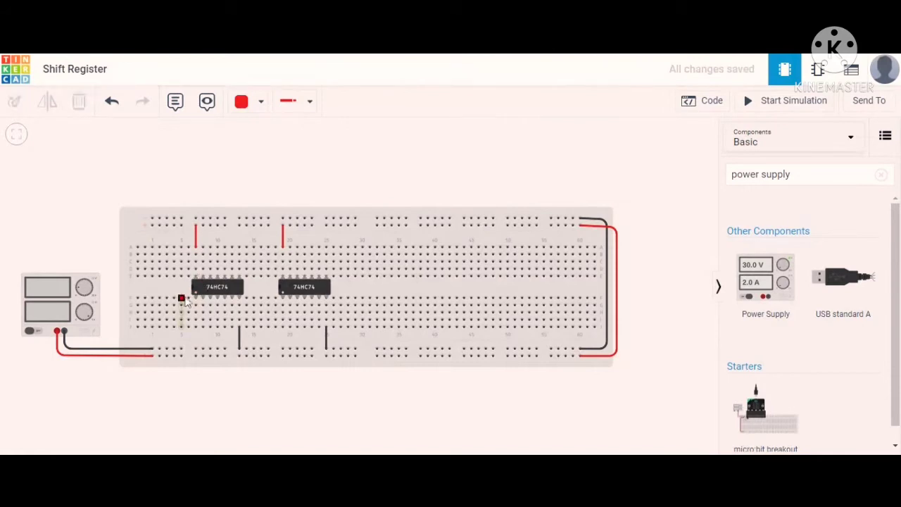
Connect the first flip-flop's Reset 1 column to the lower positive rail with a red wire.
left_click(195, 328)
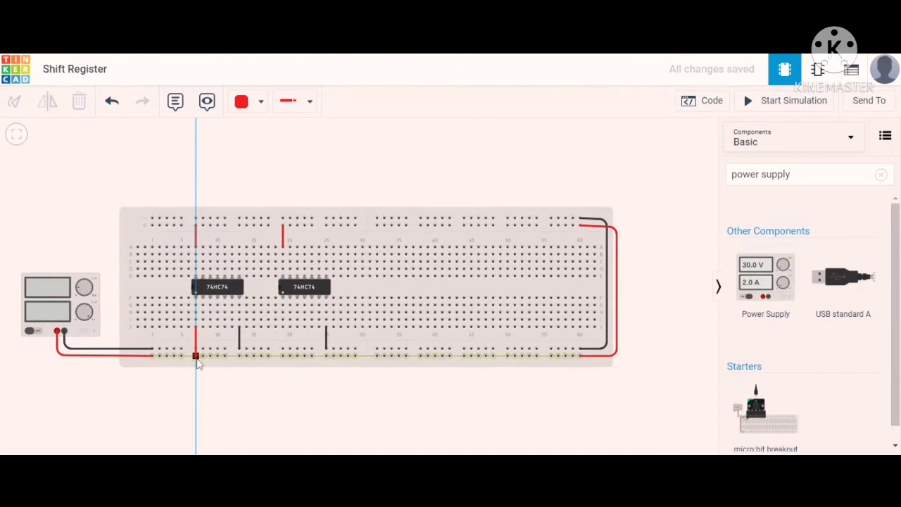
left_click(195, 356)
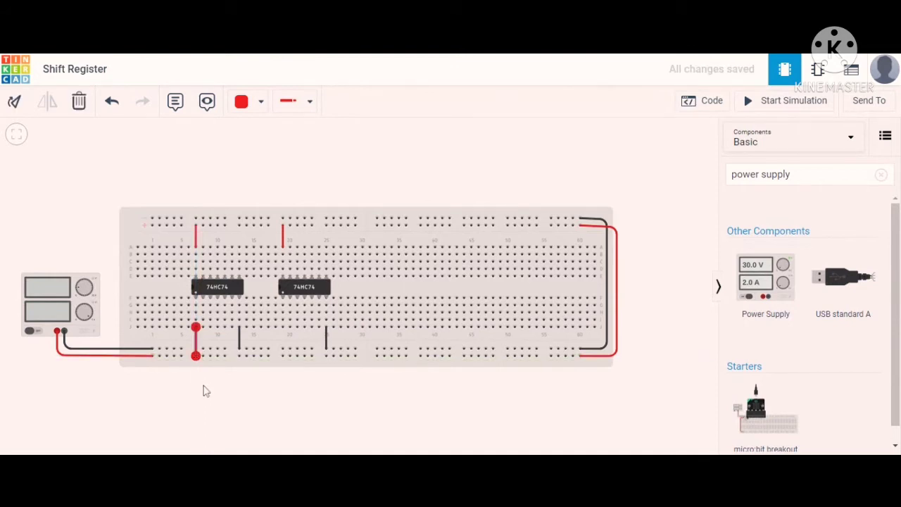
left_click(203, 387)
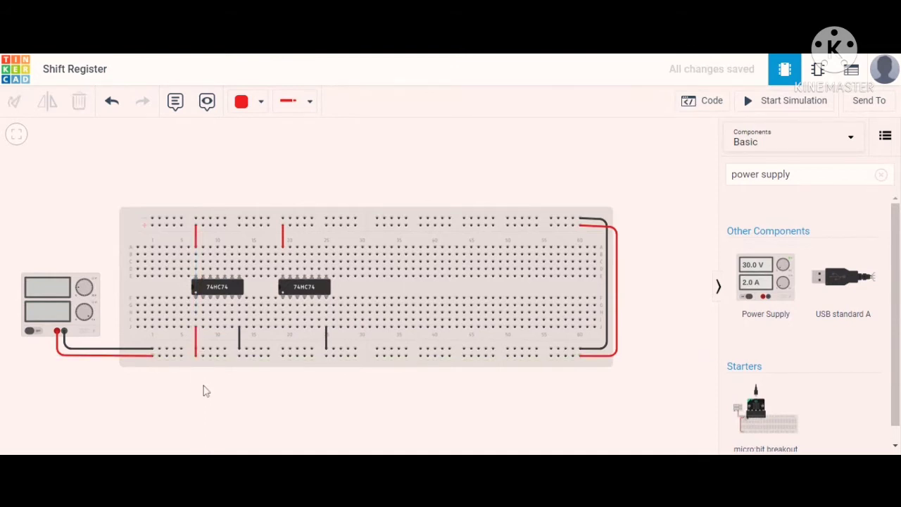
Connect the Set 1 pin of the first flip-flop to its Set 2 pin with a red wire.
left_click(218, 298)
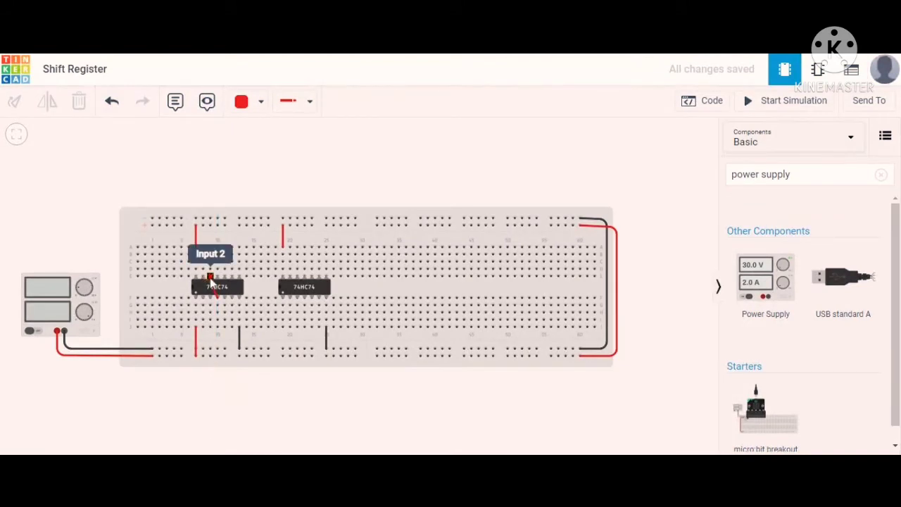
left_click(218, 276)
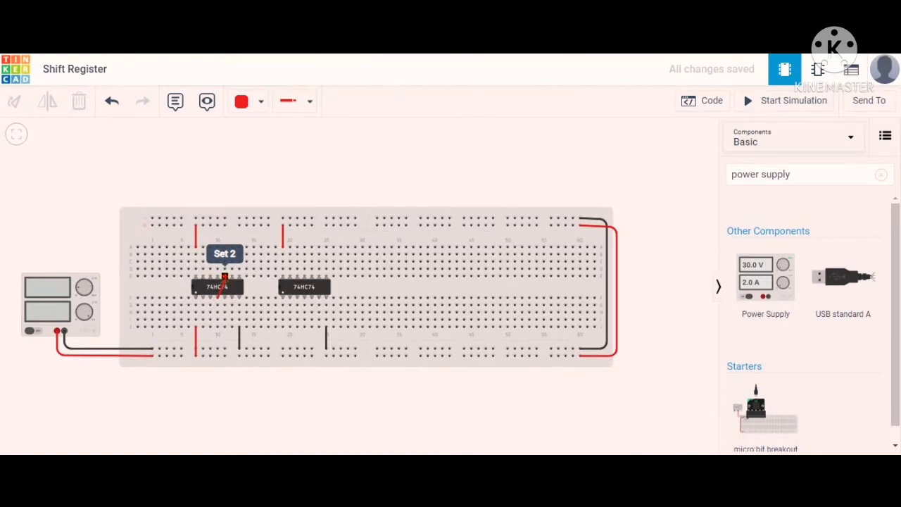
left_click(218, 297)
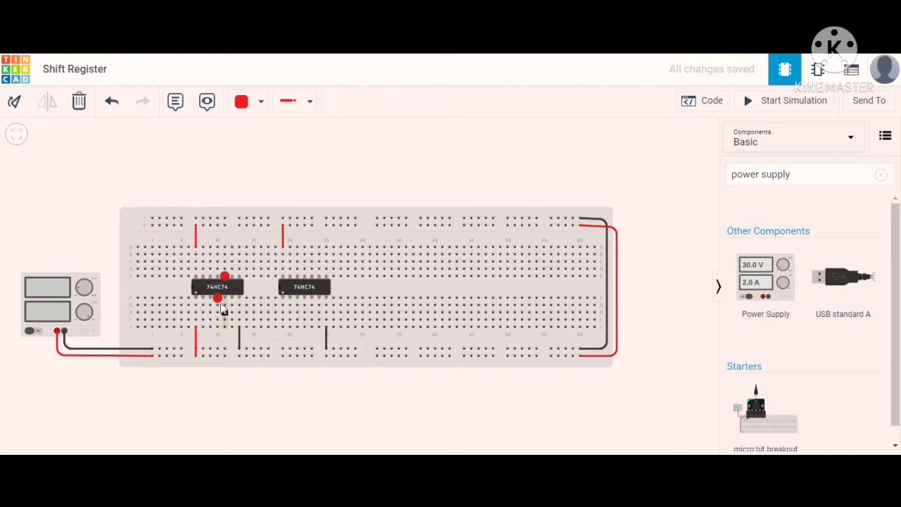
left_click(252, 410)
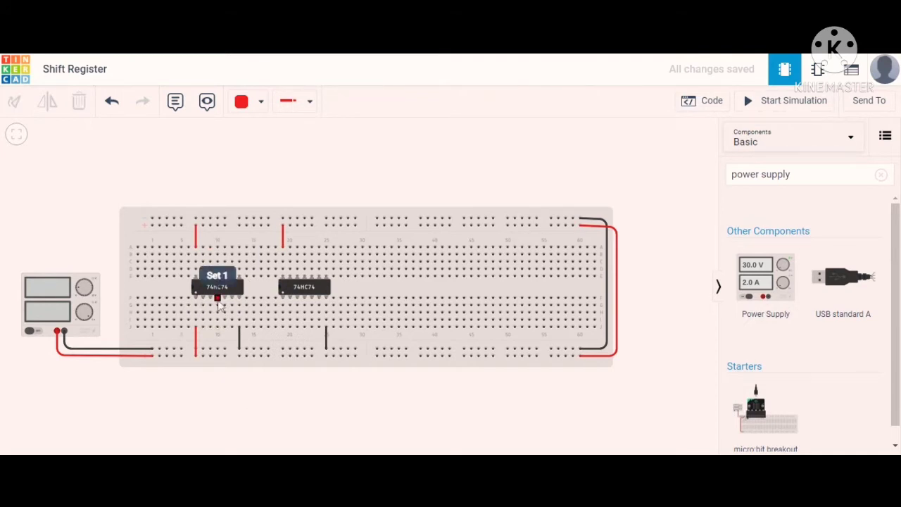
Connect the first flip-flop's Set 1 column to the lower positive rail with a red wire.
left_click(217, 298)
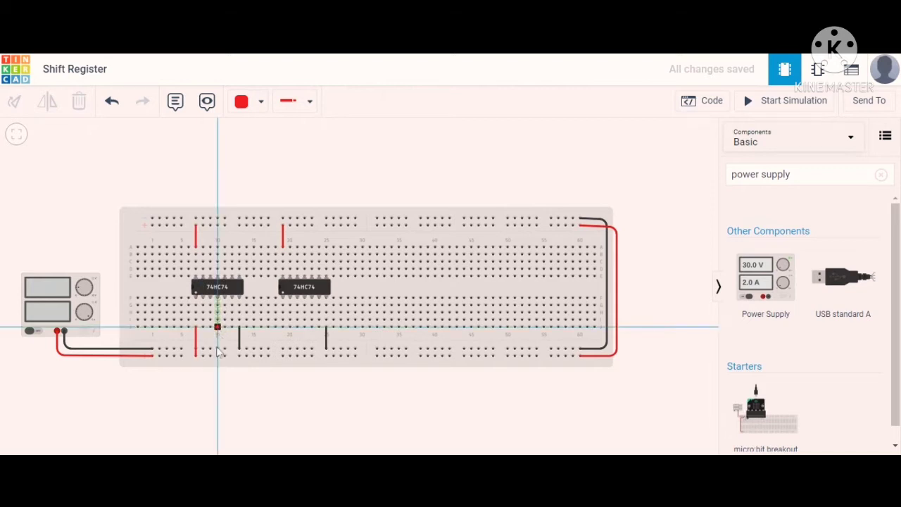
left_click(218, 357)
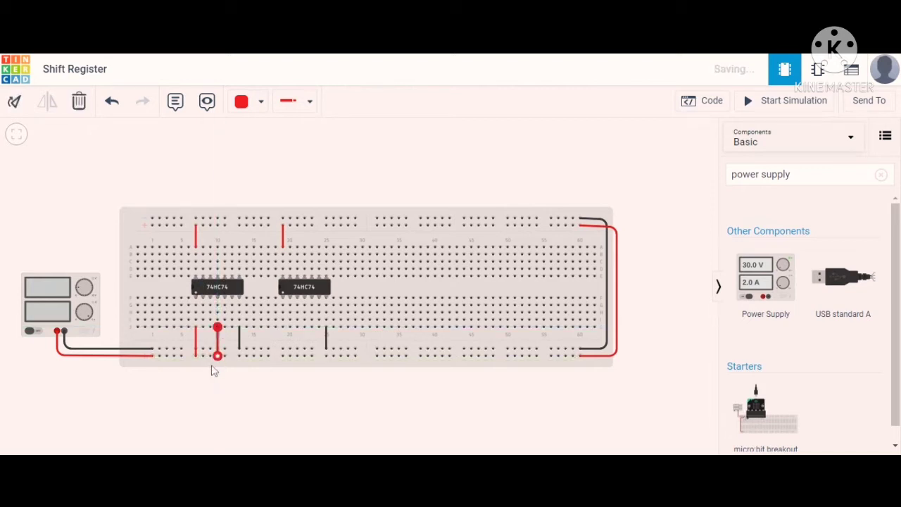
left_click(90, 386)
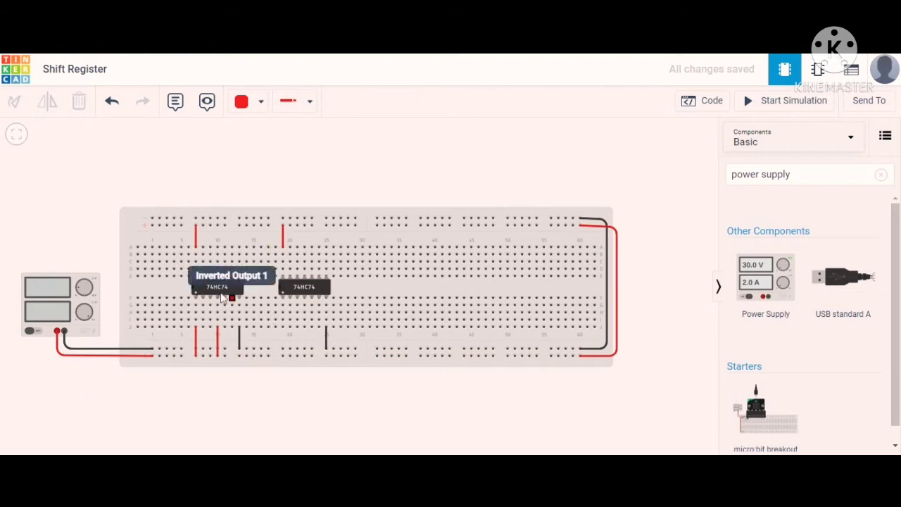
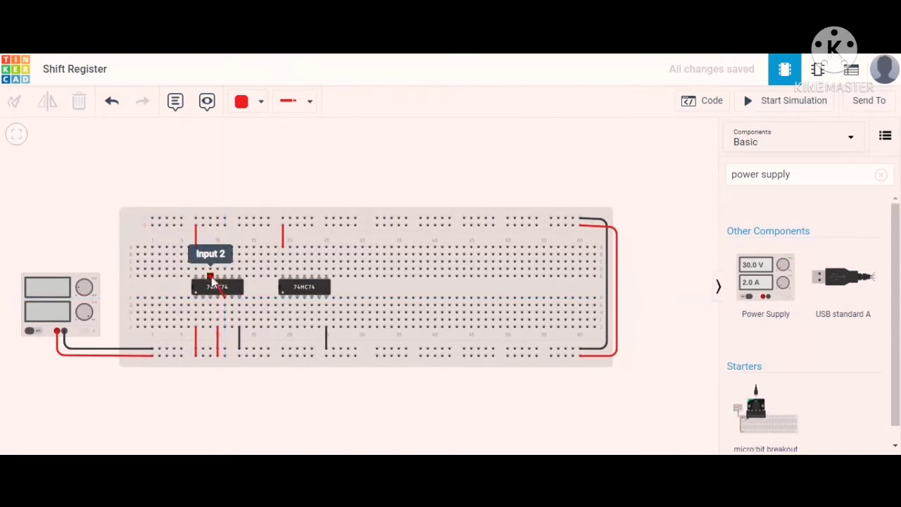
Connect the first flip-flop's Output 1 pin to its Input 2 pin with a red wire.
left_click(211, 278)
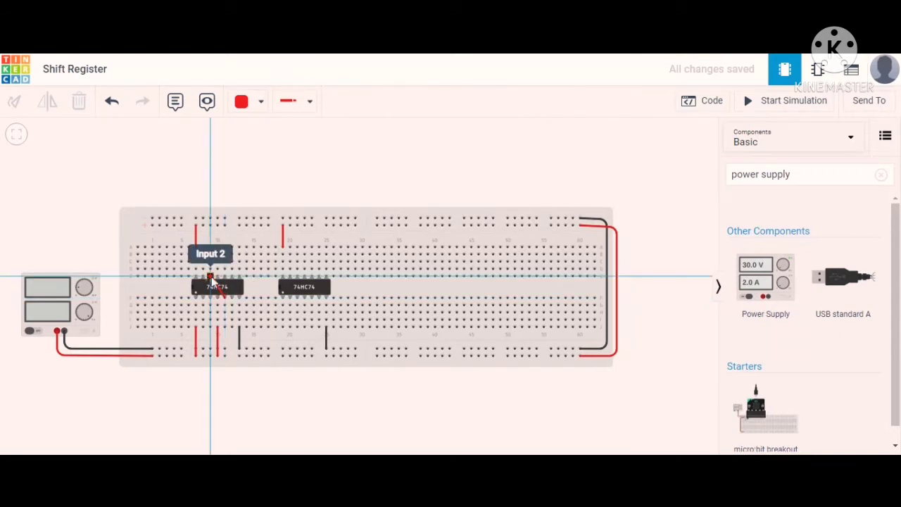
left_click(212, 278)
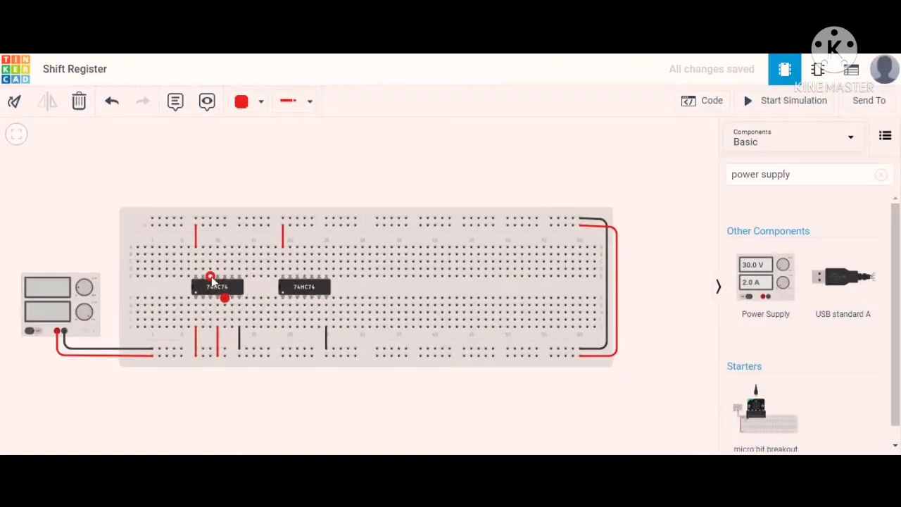
left_click(257, 400)
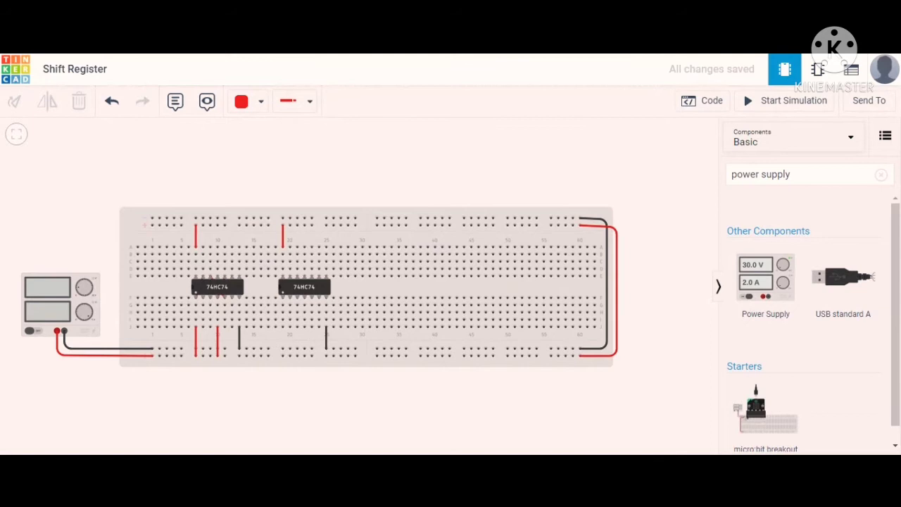
Clear the component search and place four red LEDs in a row on the breadboard, beyond the second flip-flop.
left_click(881, 175)
left_click_drag(842, 239, 389, 303)
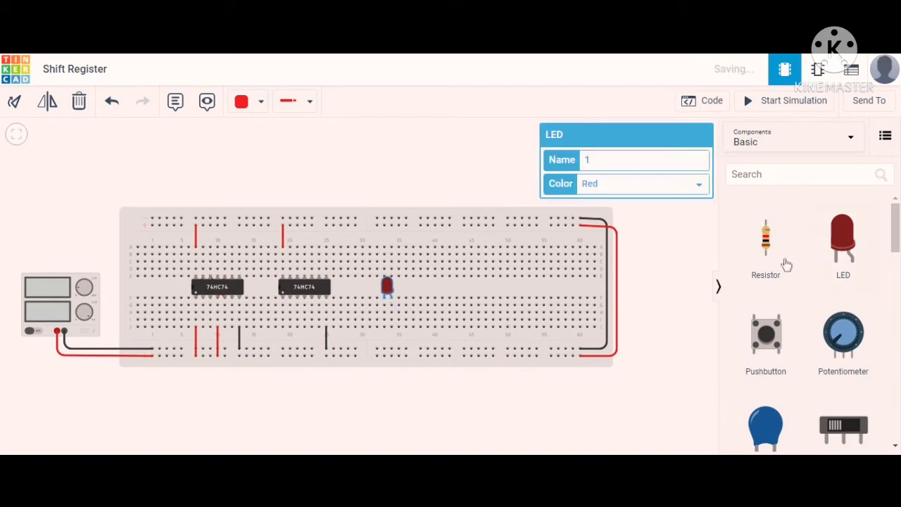
left_click_drag(830, 241, 419, 301)
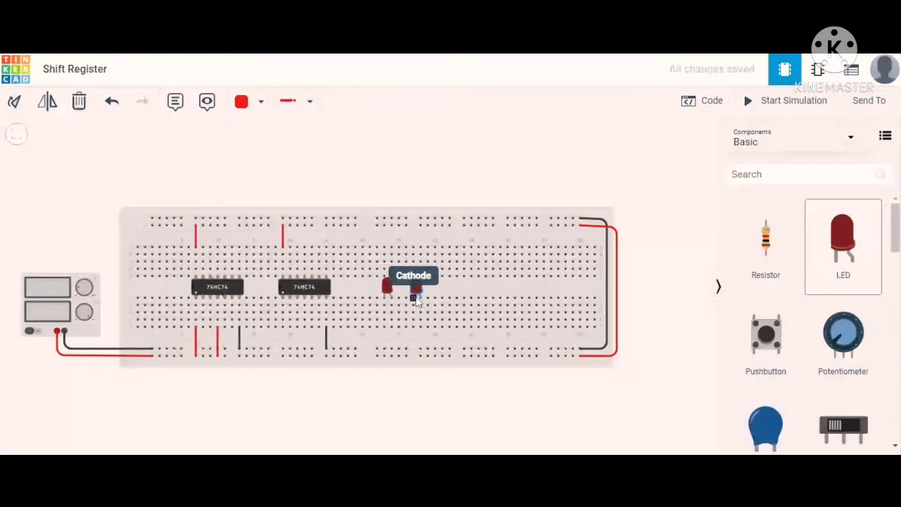
left_click_drag(415, 298, 411, 299)
left_click_drag(841, 243, 431, 300)
left_click_drag(843, 243, 454, 300)
left_click(471, 392)
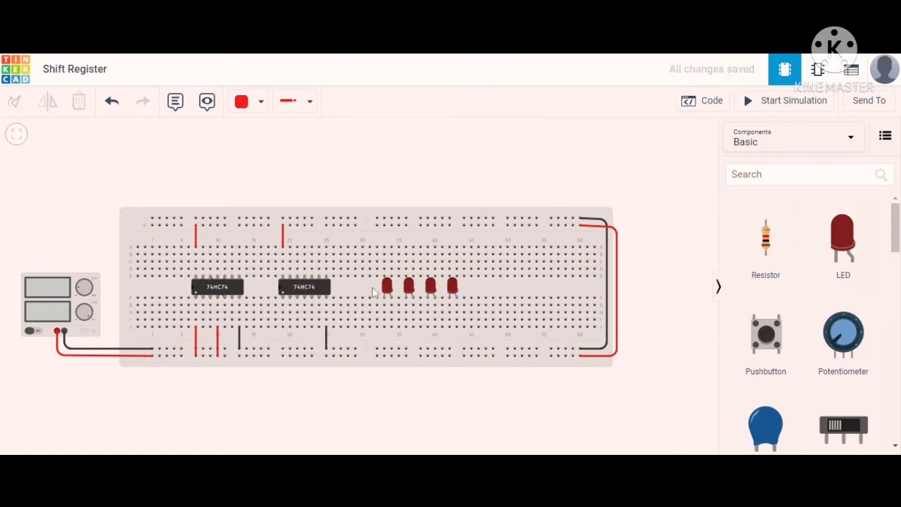
Place a resistor between the first LED's cathode column and the lower negative rail, with its resistance set to 220 Ω.
left_click_drag(766, 243, 385, 338)
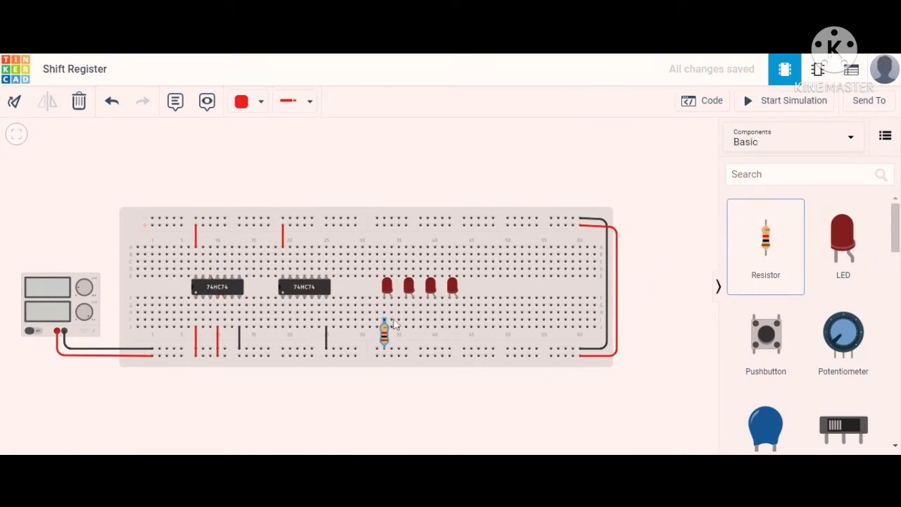
double_click(634, 186)
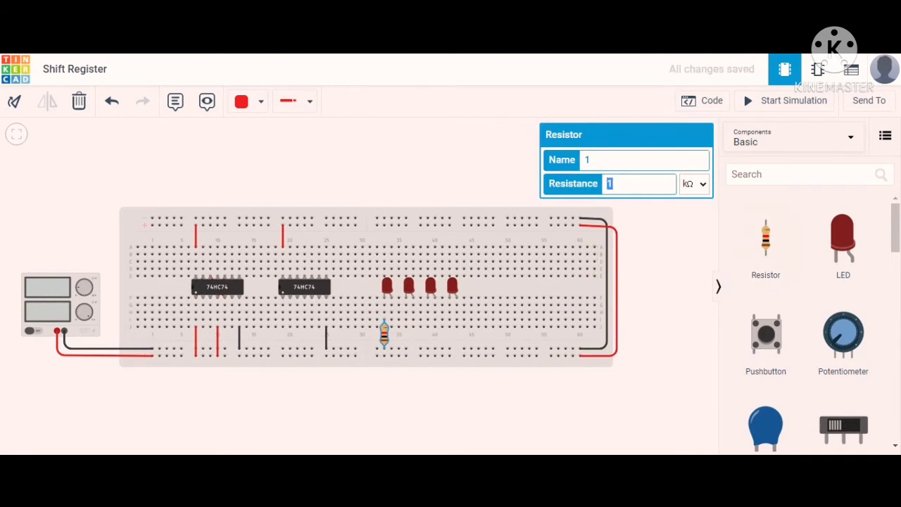
type("220")
left_click(696, 245)
Paste three copies of the 220 Ω resistor, placing one between each remaining LED's cathode column and the lower negative rail.
key("ctrl+v")
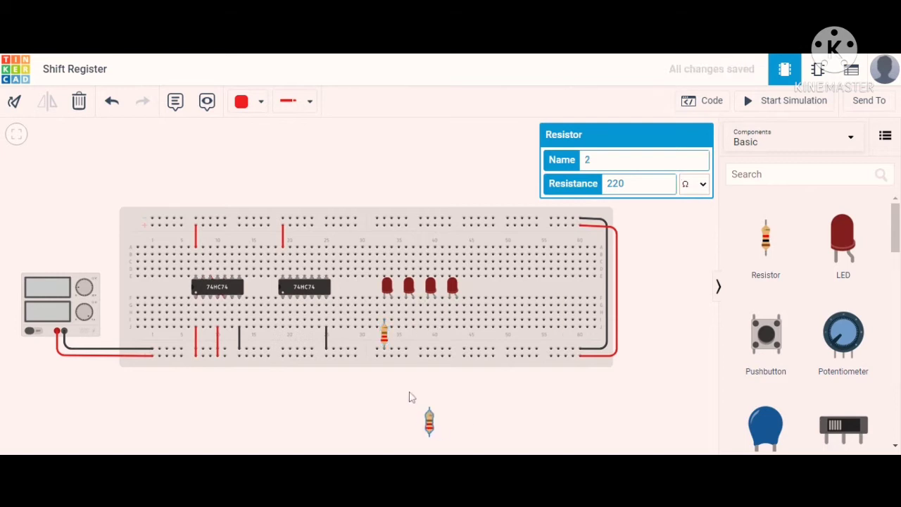
left_click(407, 343)
key("ctrl+v")
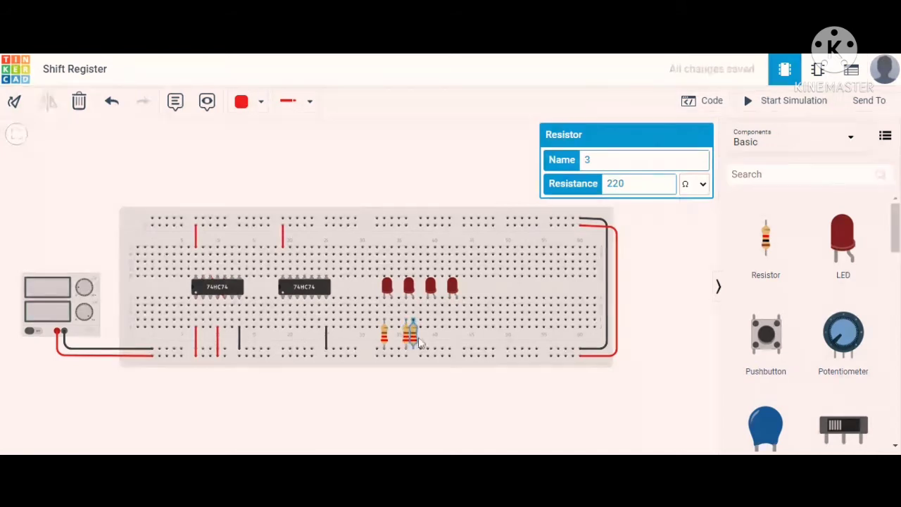
left_click(432, 340)
key("ctrl+v")
left_click(451, 340)
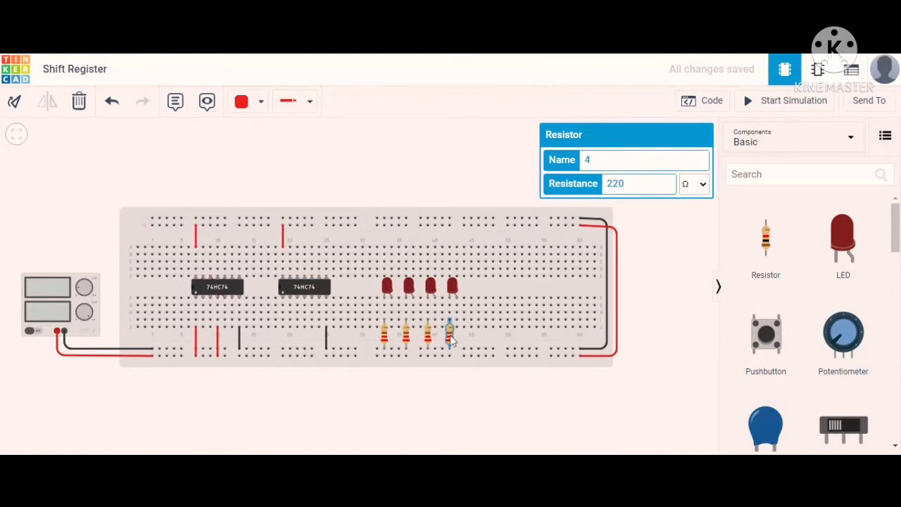
left_click(483, 410)
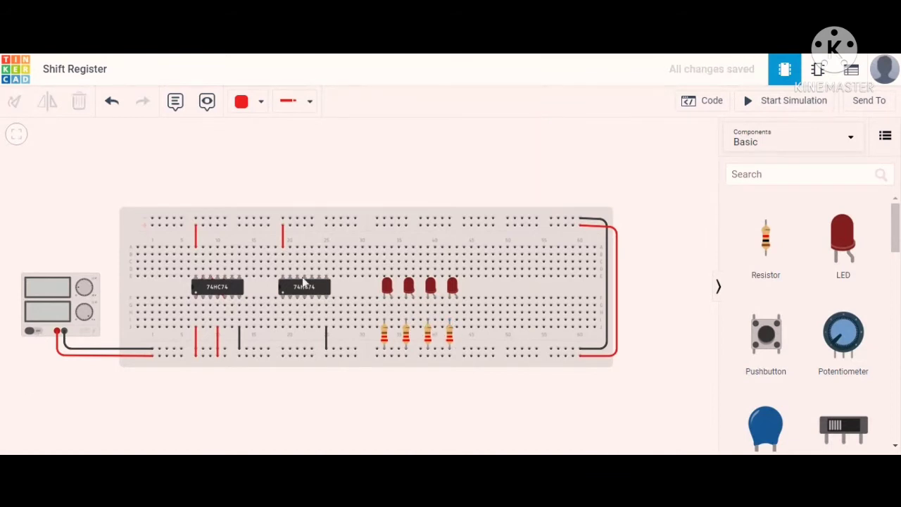
Connect the first flip-flop's Output 1 column to the first LED's anode column with a green wire.
left_click(226, 299)
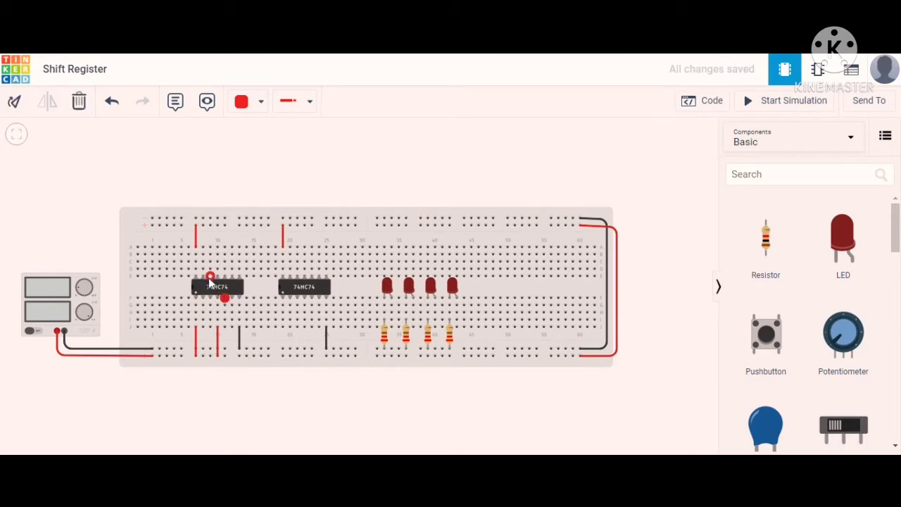
left_click(225, 328)
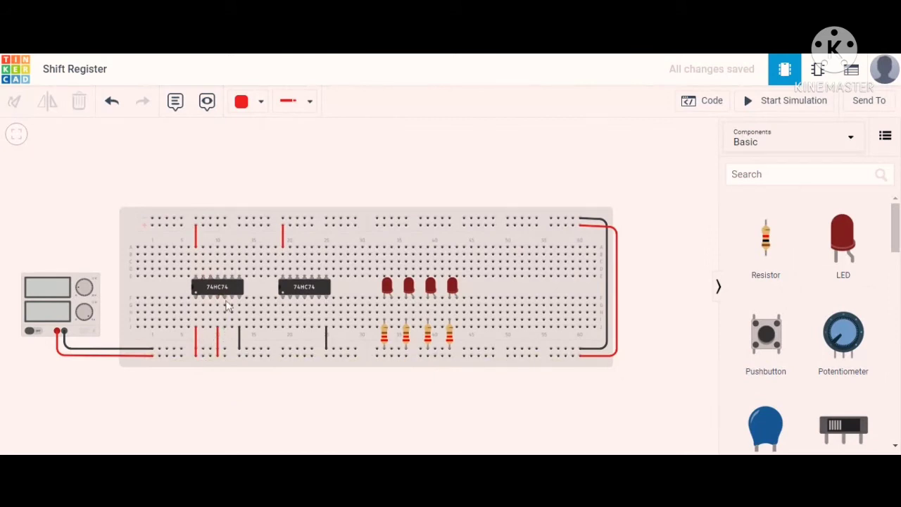
left_click_drag(225, 334, 392, 331)
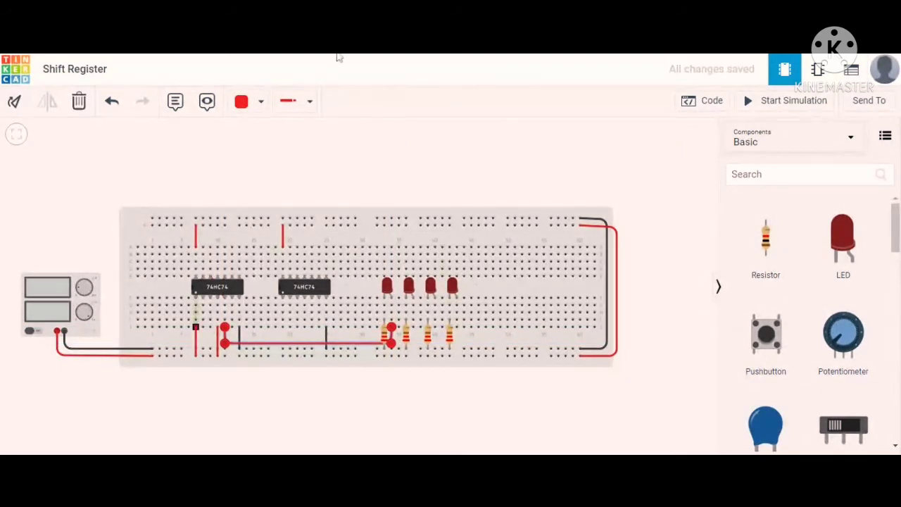
left_click(259, 103)
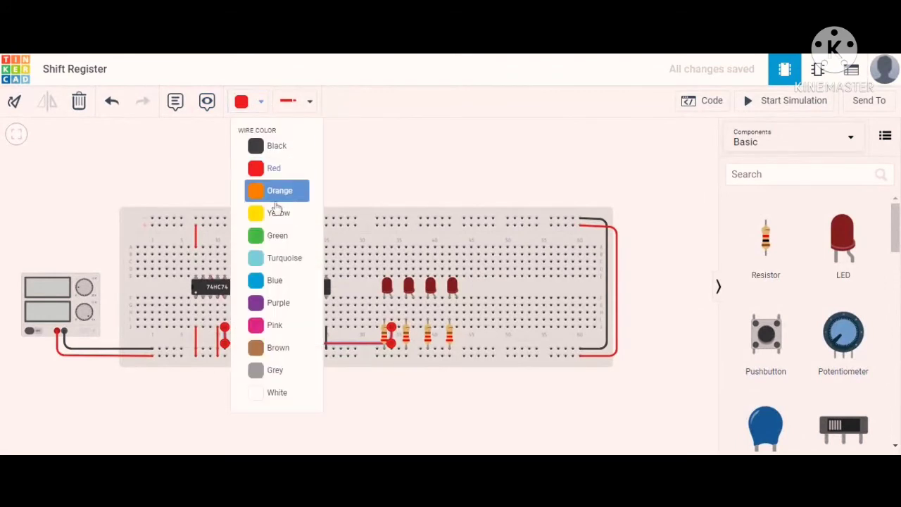
left_click(274, 235)
left_click(163, 404)
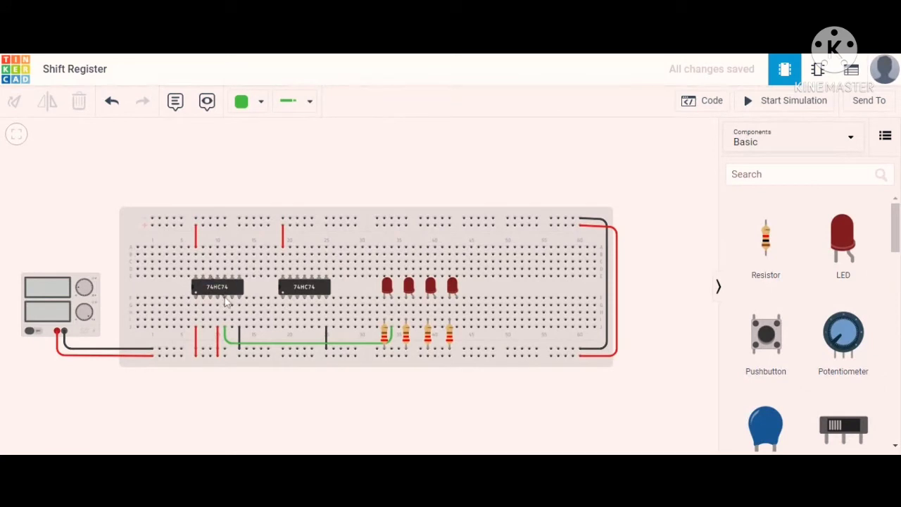
left_click(225, 297)
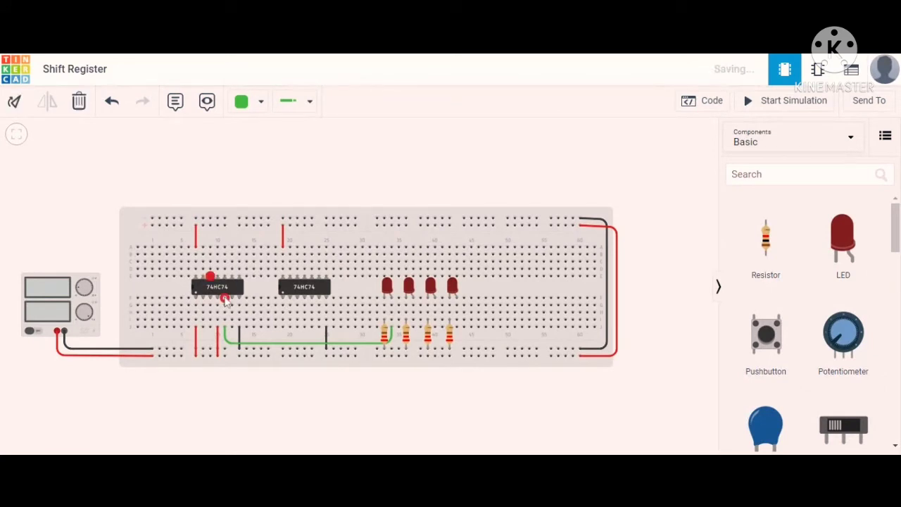
left_click(232, 400)
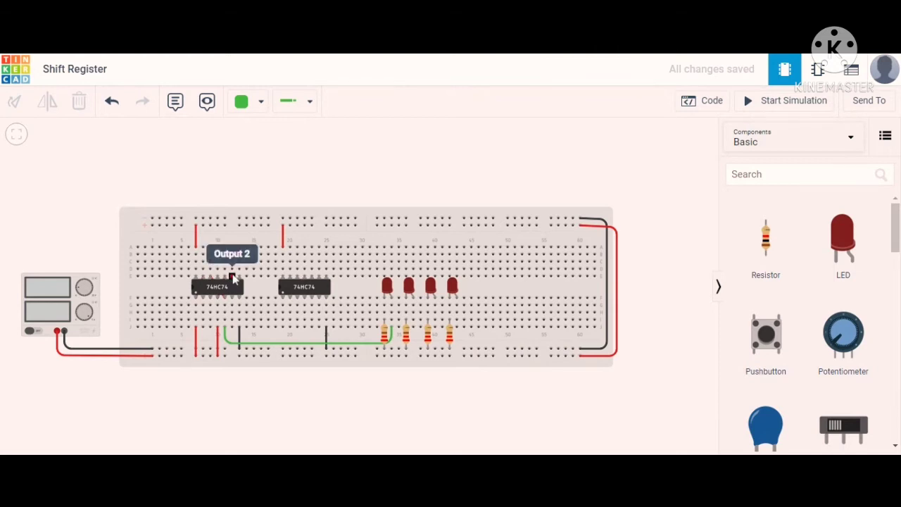
Connect the first flip-flop's Output 2 column to the second flip-flop's Input 1 column and color the wire orange.
left_click(233, 277)
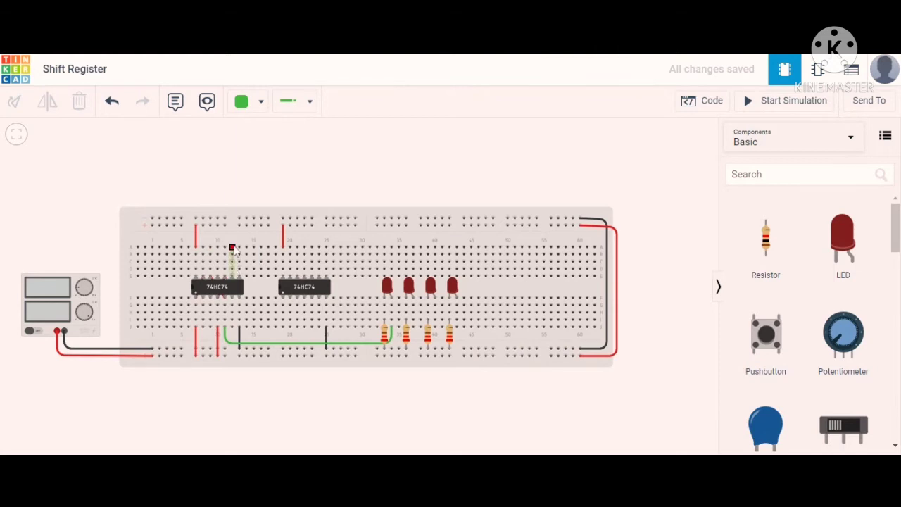
left_click(234, 235)
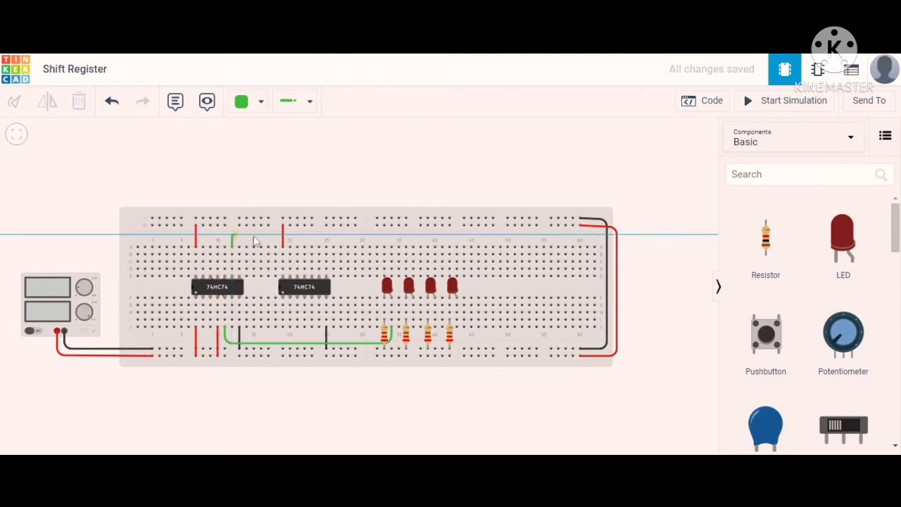
left_click(273, 236)
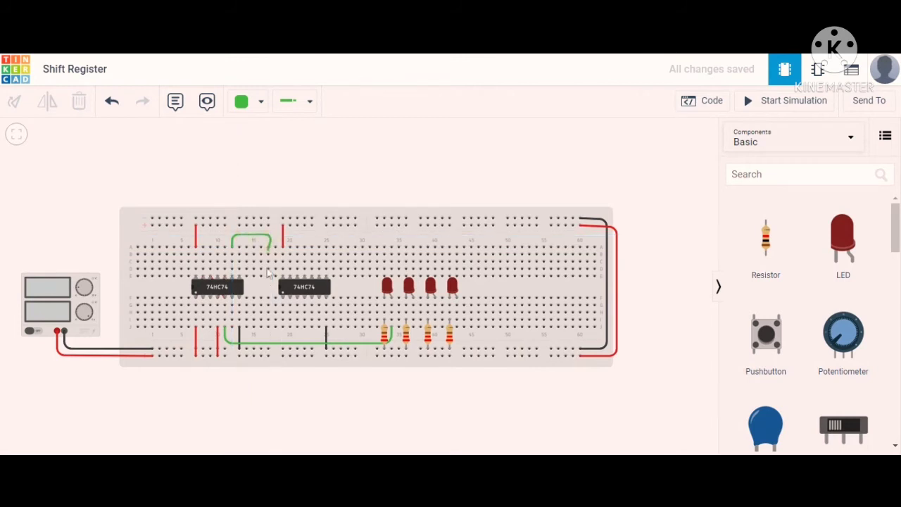
left_click(285, 301)
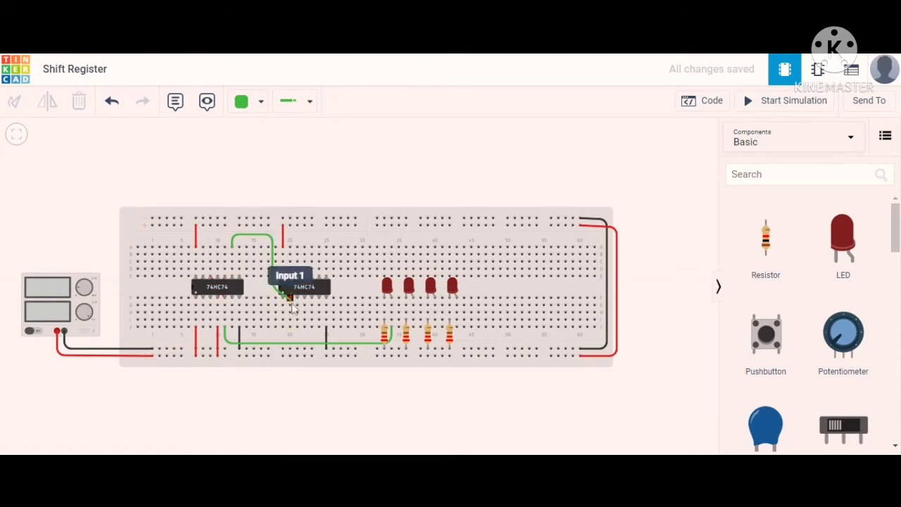
left_click(289, 306)
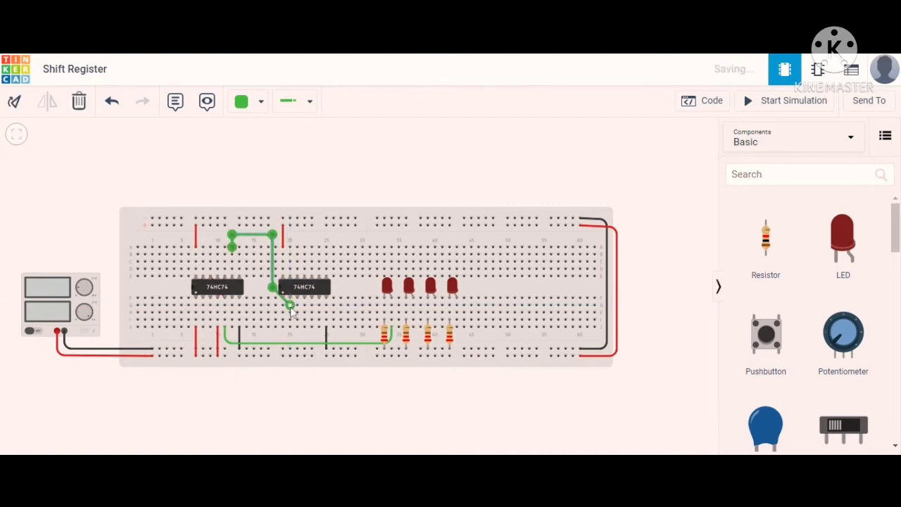
left_click(258, 103)
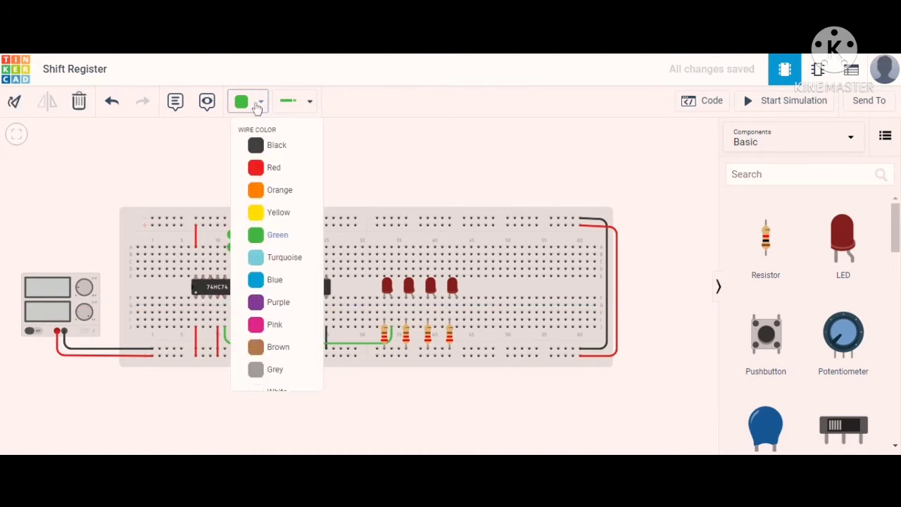
left_click(269, 192)
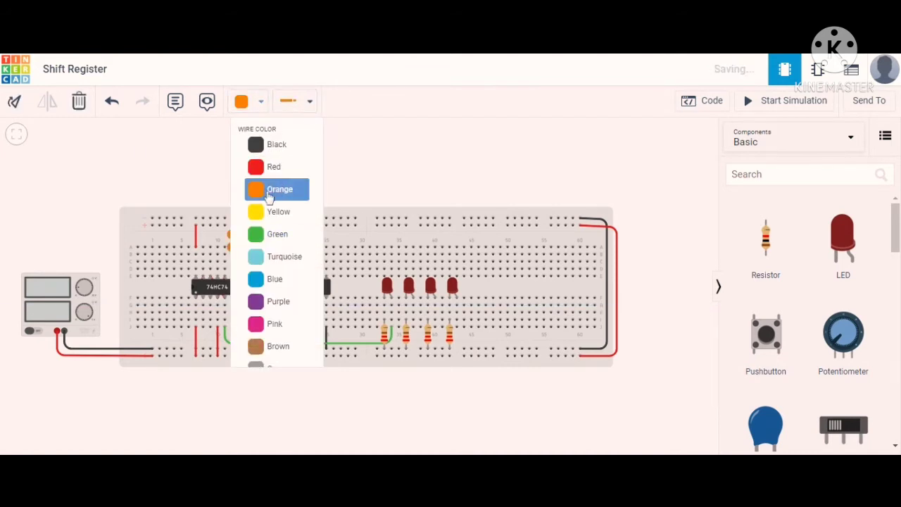
left_click(296, 183)
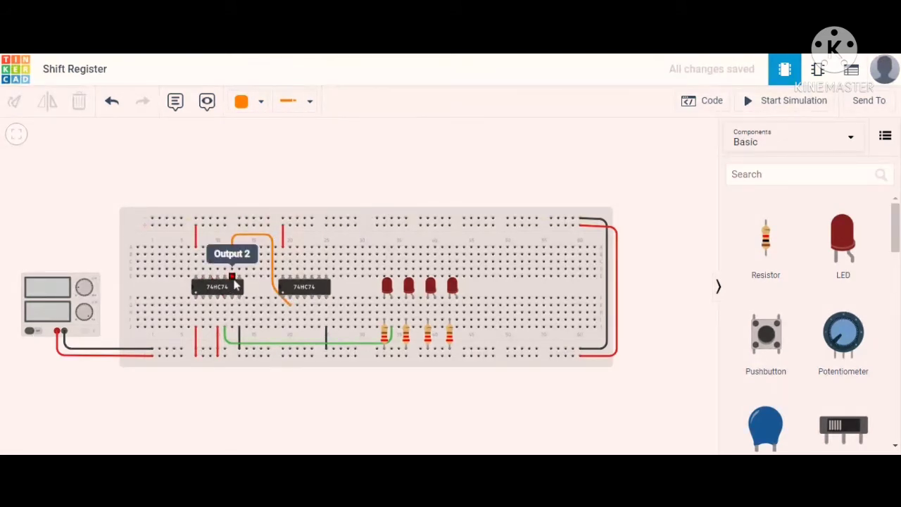
left_click(294, 303)
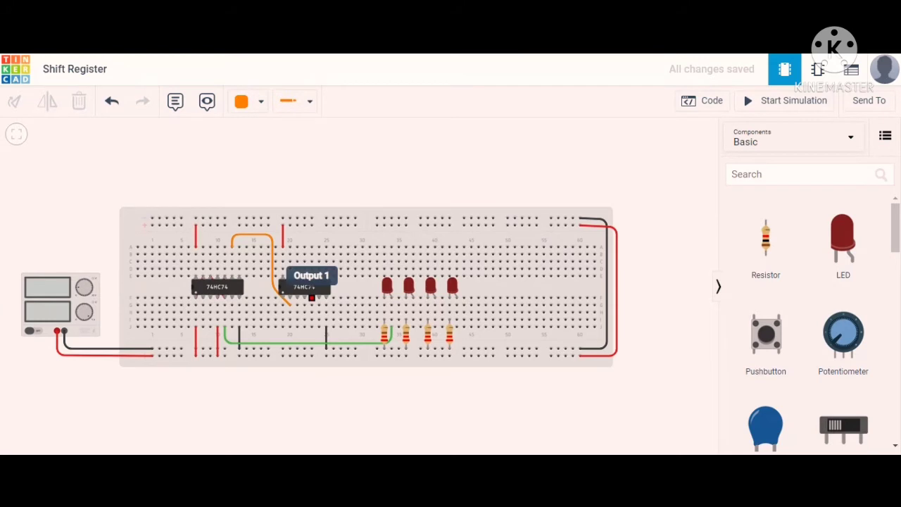
Connect the second flip-flop's Output 1 pin to its Input 2 pin with an orange wire.
left_click(312, 295)
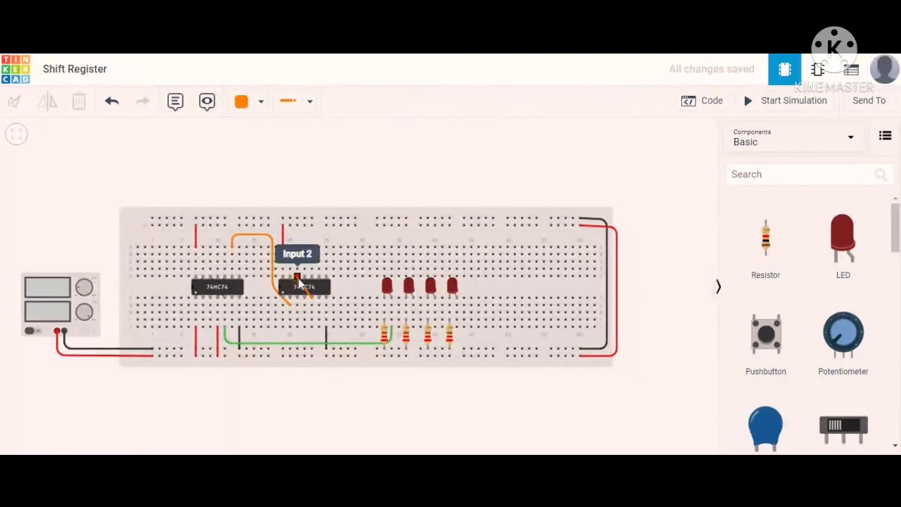
left_click(299, 279)
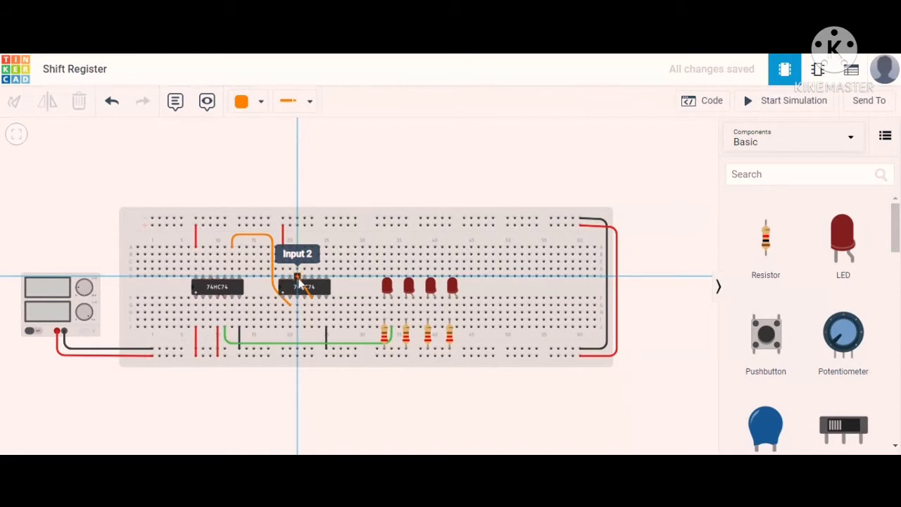
left_click(298, 278)
left_click(305, 389)
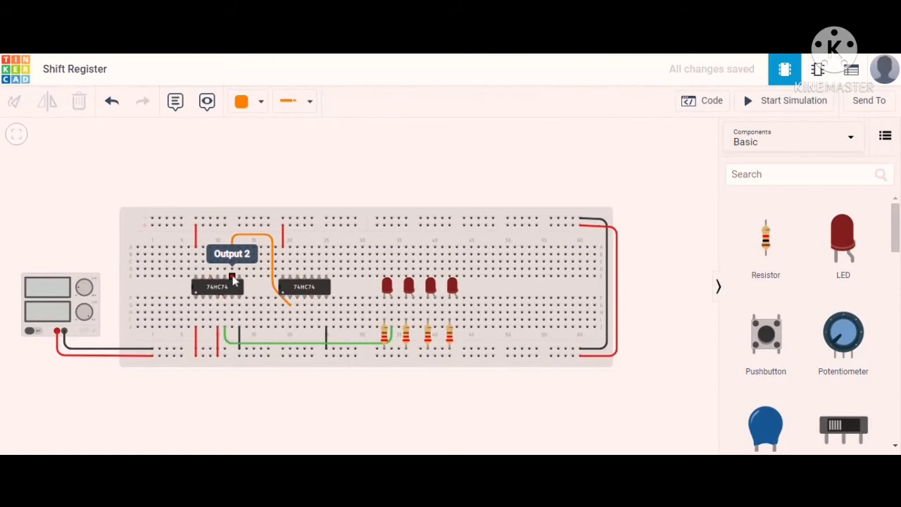
Connect the first flip-flop's Output 2 column to the second LED's anode column below the board and color the wire green.
left_click(231, 262)
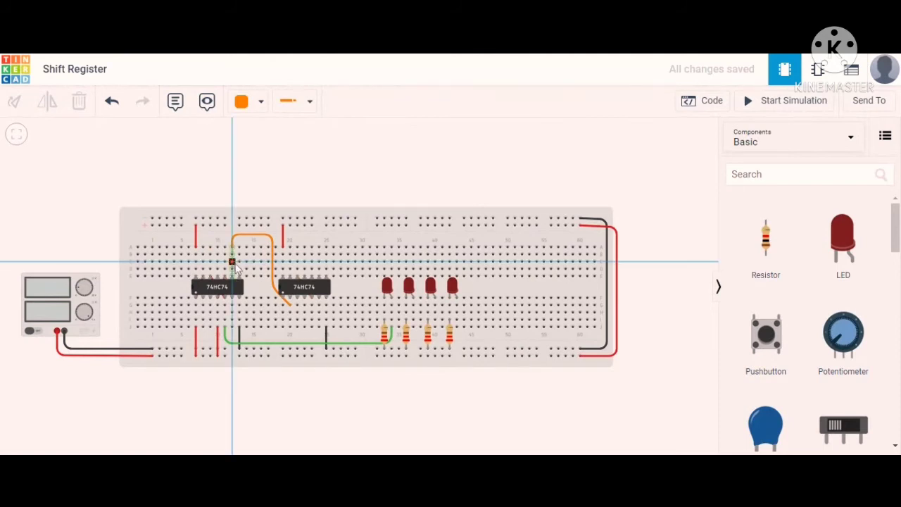
left_click(252, 282)
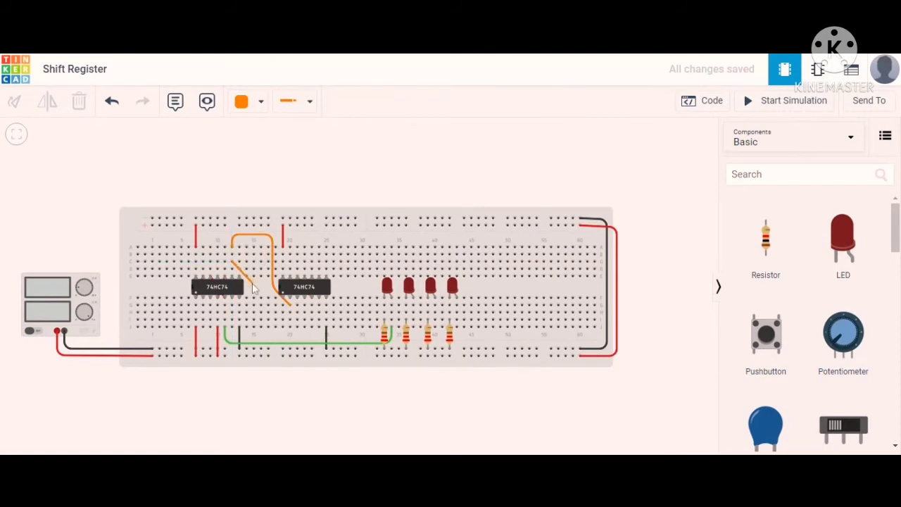
left_click(253, 287)
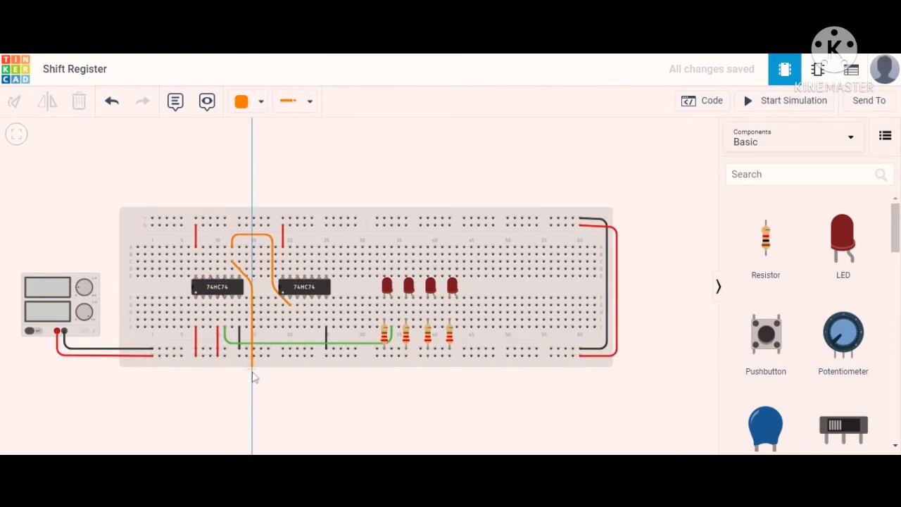
left_click(253, 377)
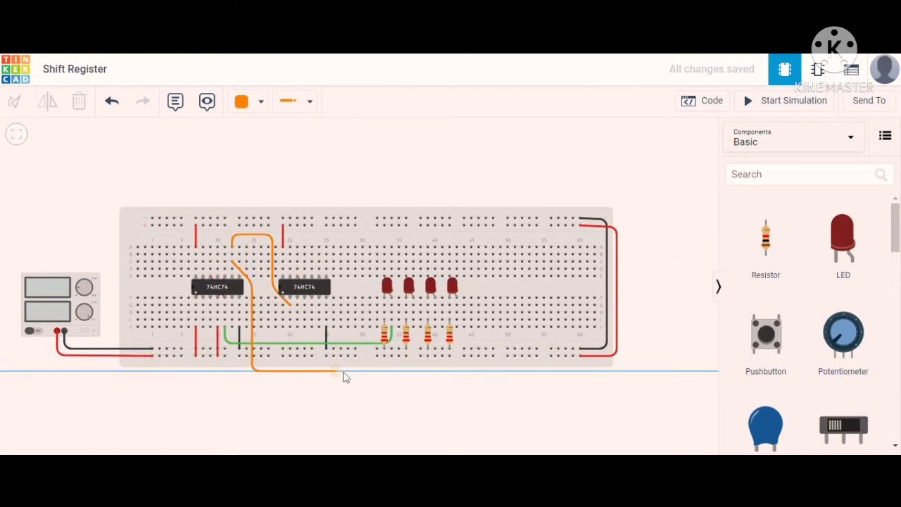
left_click(412, 373)
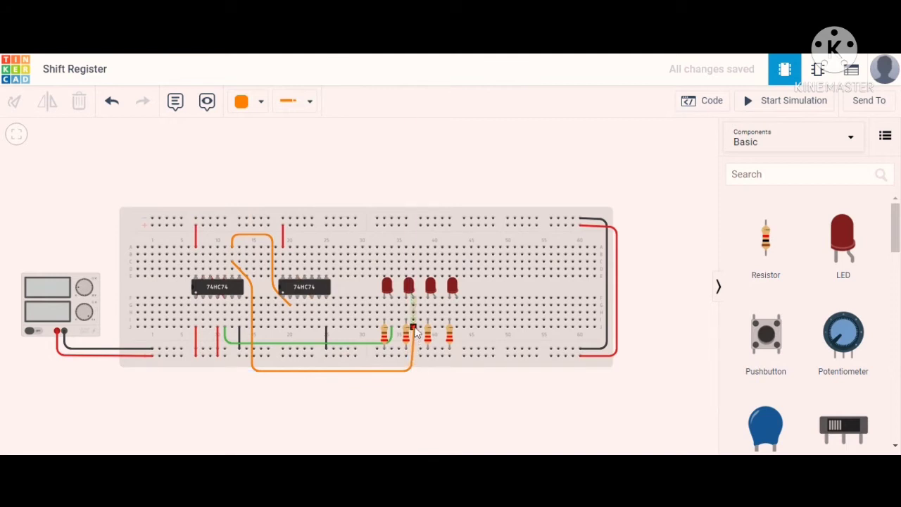
left_click(414, 327)
left_click_drag(412, 371, 416, 373)
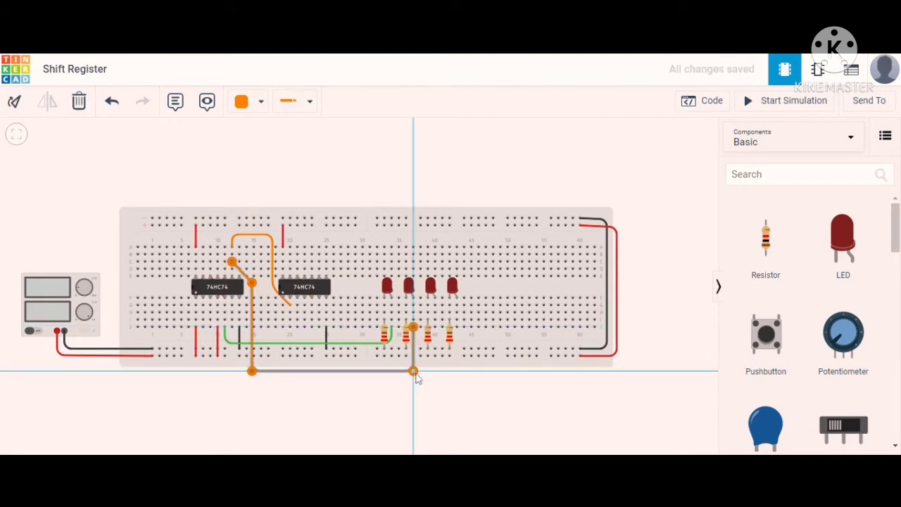
left_click(241, 102)
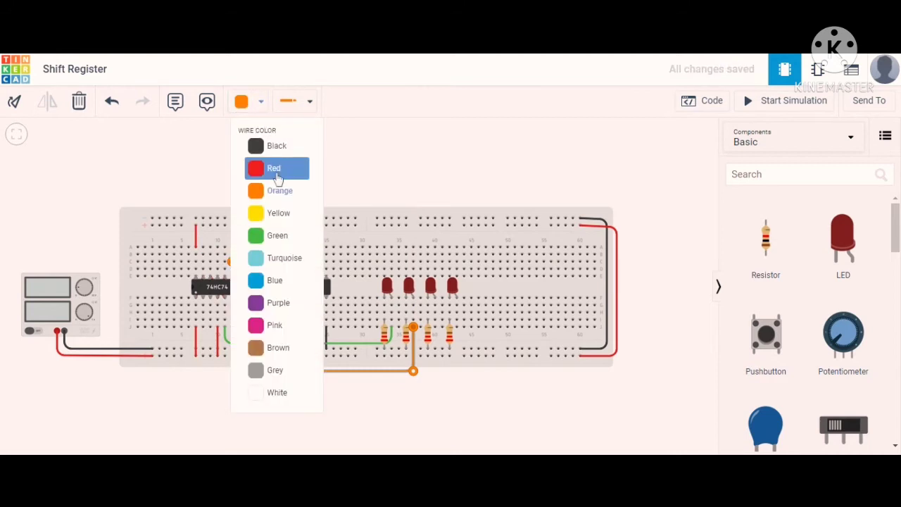
left_click(277, 237)
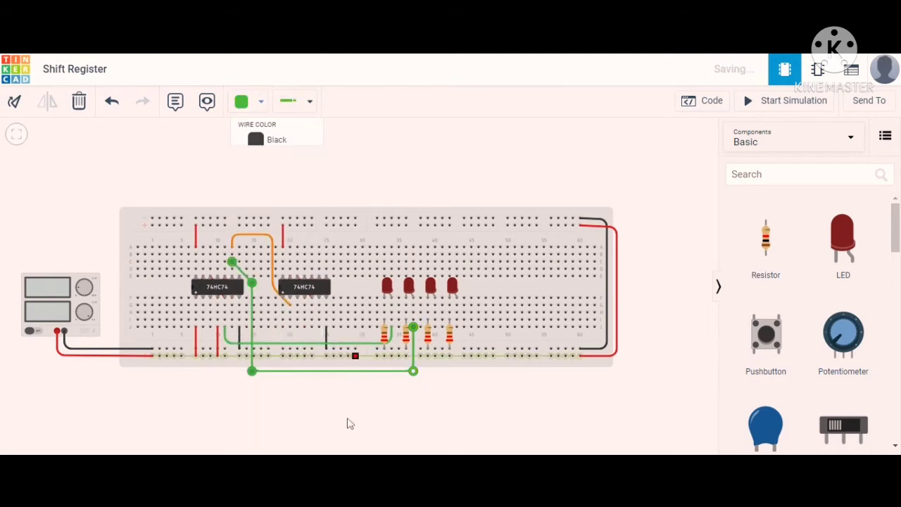
left_click(350, 423)
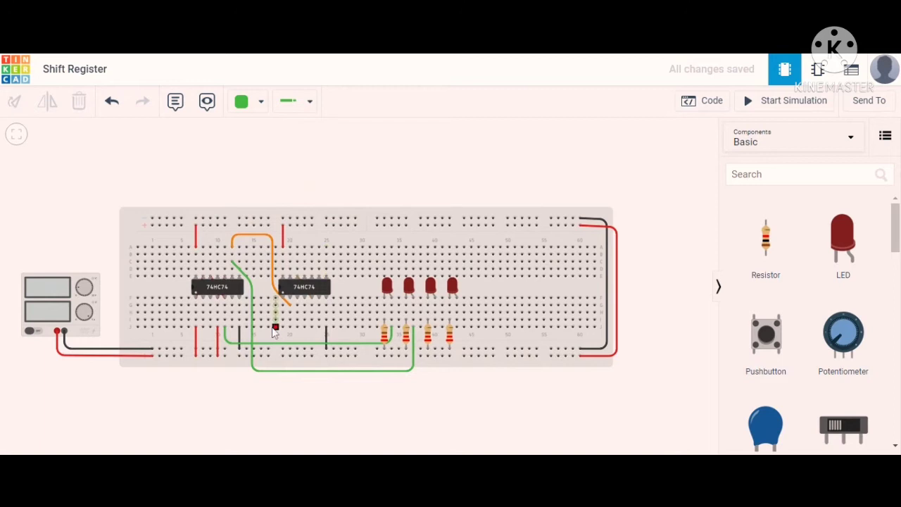
Connect the second flip-flop's Output 1 column to the third LED's anode column with a green wire routed below the breadboard.
left_click(312, 299)
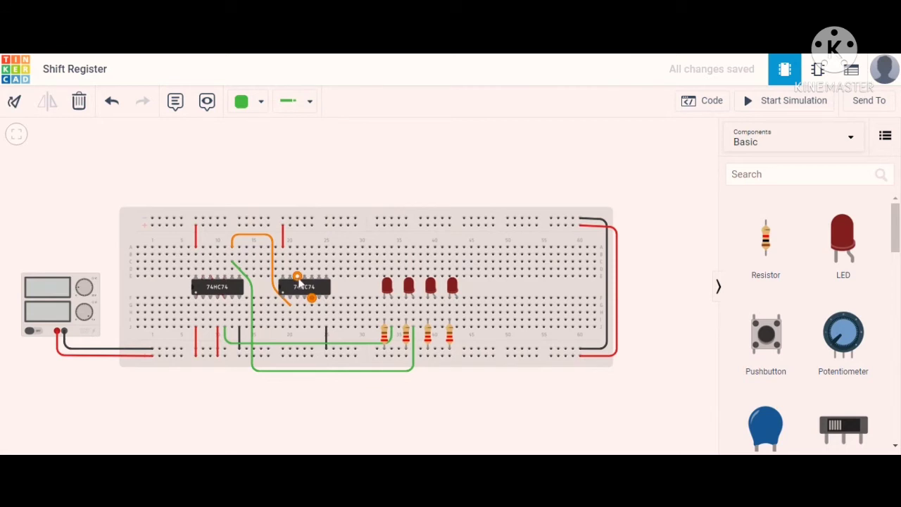
left_click(313, 329)
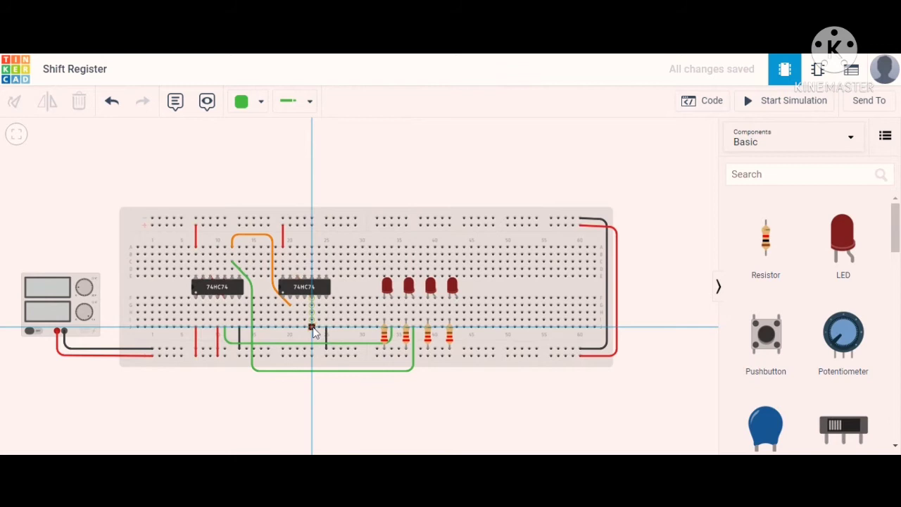
left_click(313, 327)
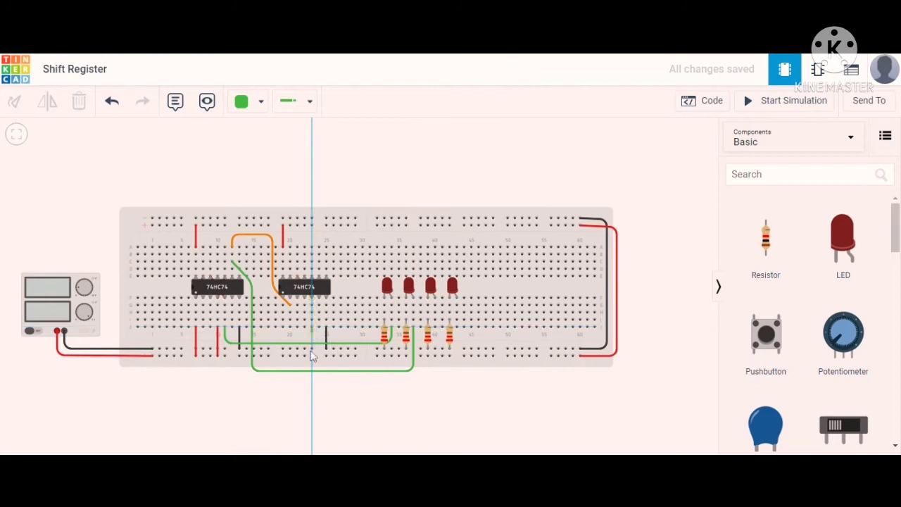
left_click(313, 386)
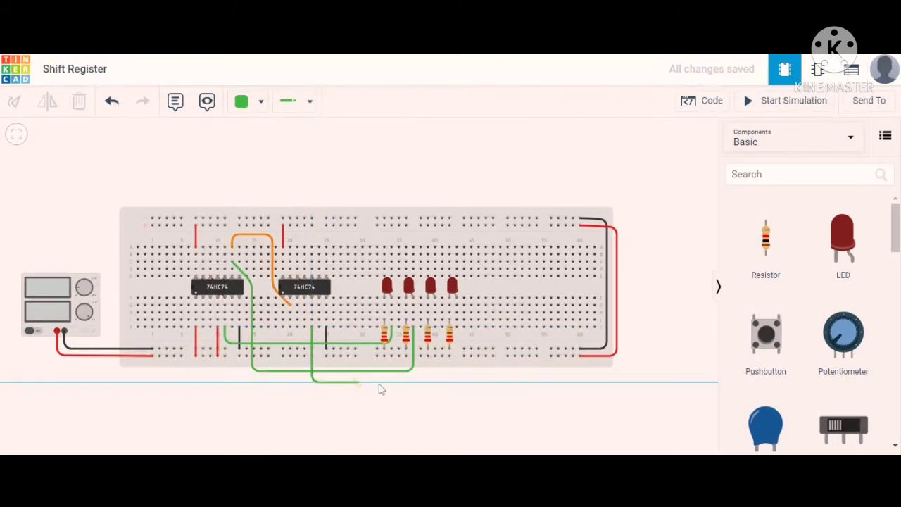
left_click(433, 382)
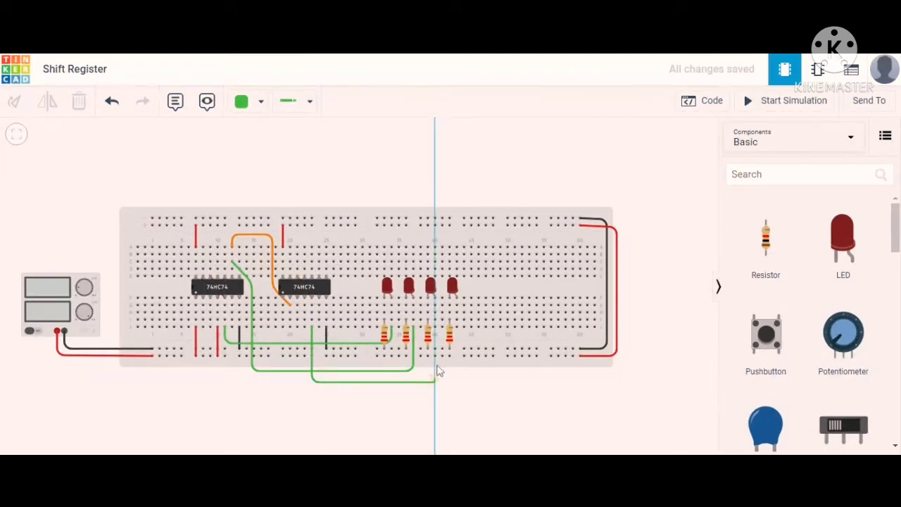
left_click(435, 327)
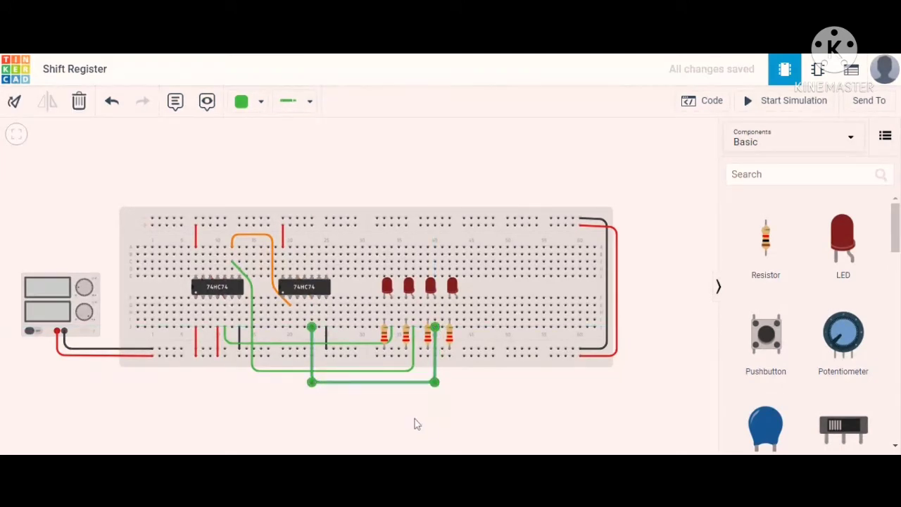
left_click(391, 434)
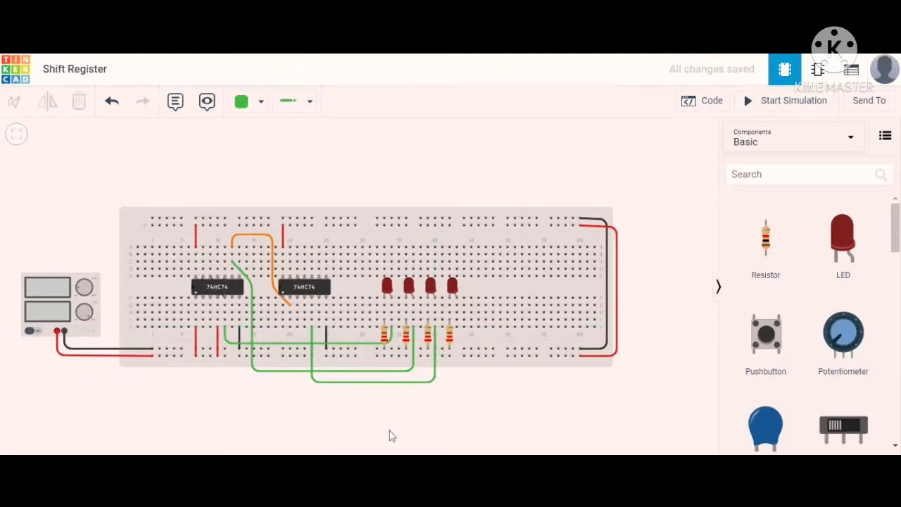
Connect the second flip-flop's Output 2 column to the fourth LED's anode column with a green wire routed around the chip.
left_click(317, 277)
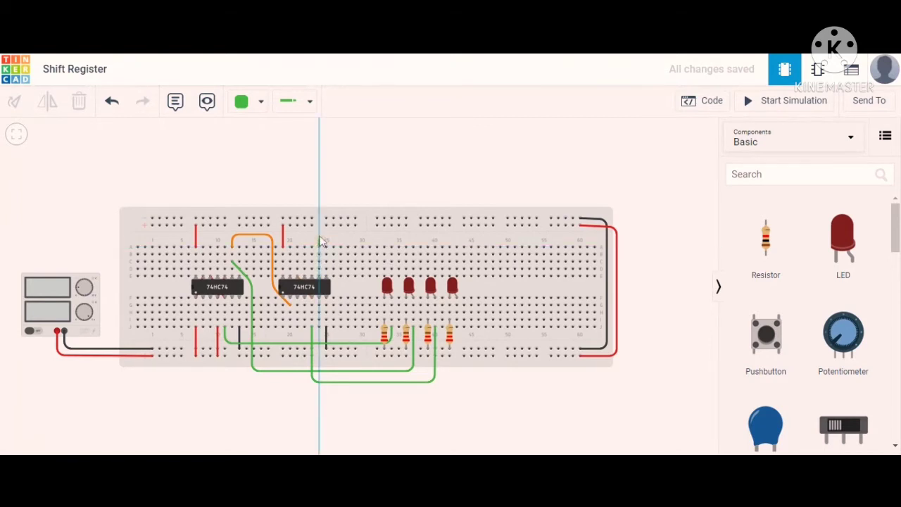
left_click(321, 240)
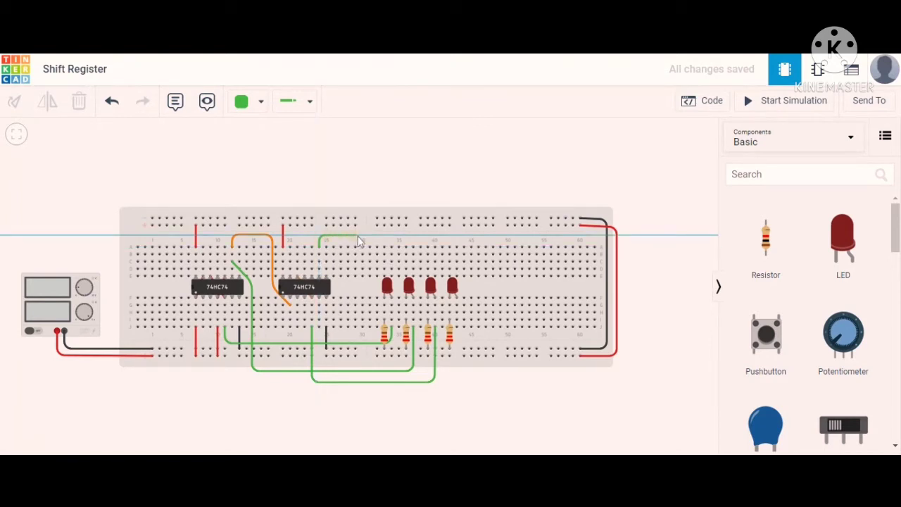
left_click(361, 240)
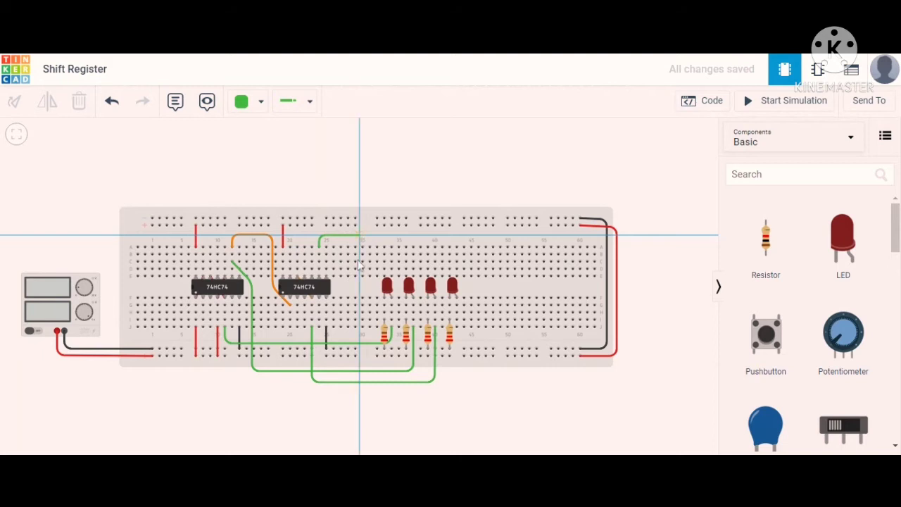
left_click(361, 389)
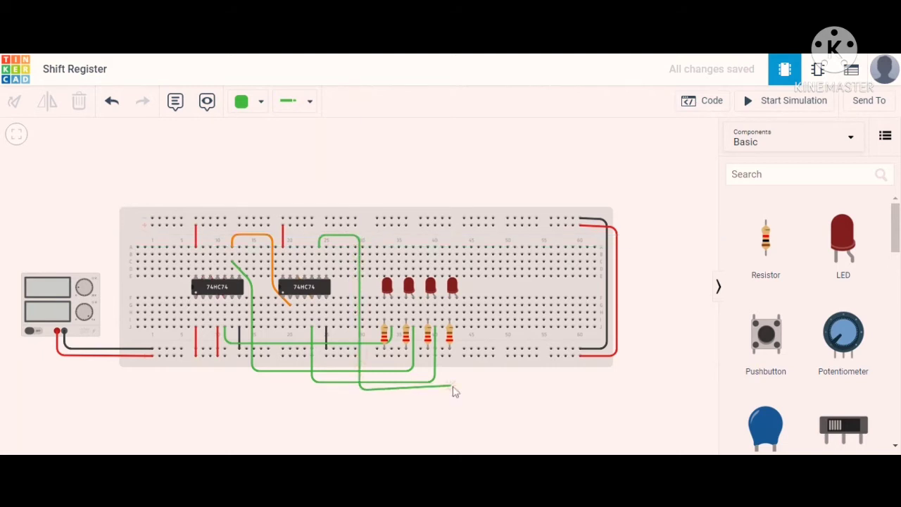
left_click(458, 391)
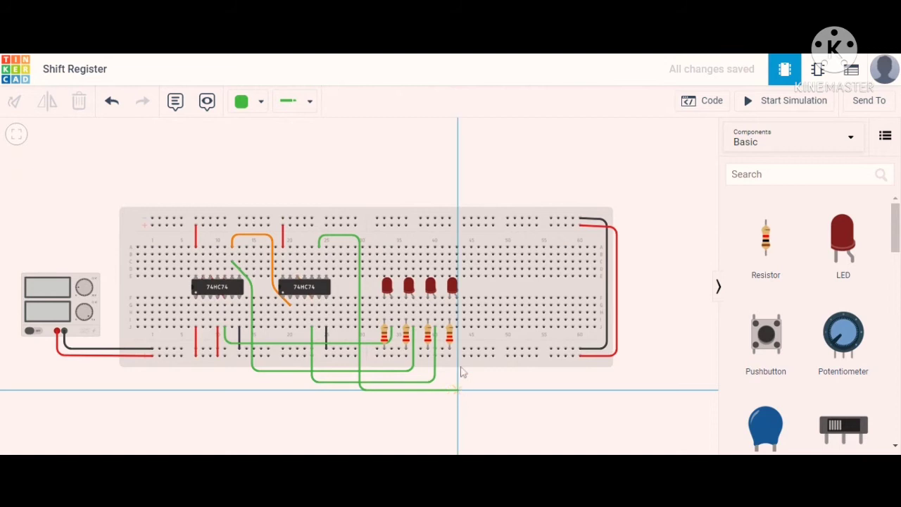
left_click(459, 331)
left_click(514, 394)
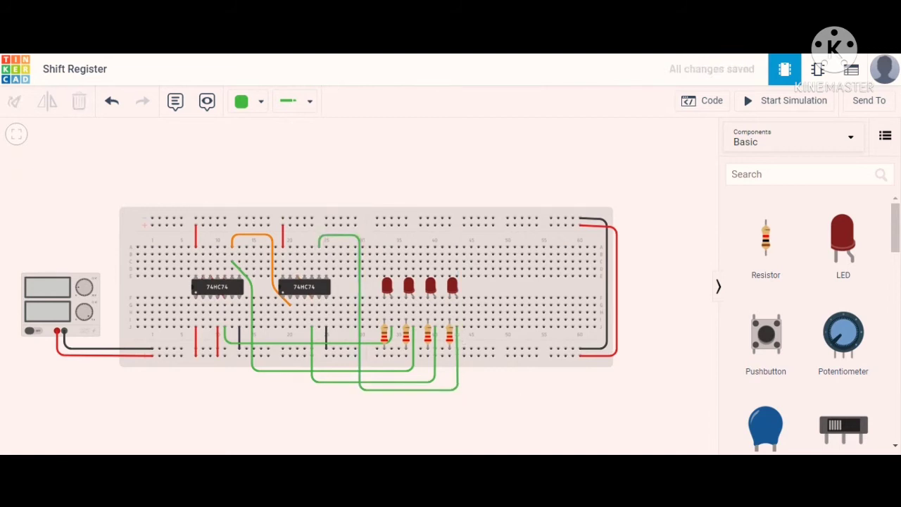
Connect the second flip-flop's Reset 1 pin to its Reset 2 pin and color the wire red.
left_click(281, 302)
left_click(250, 412)
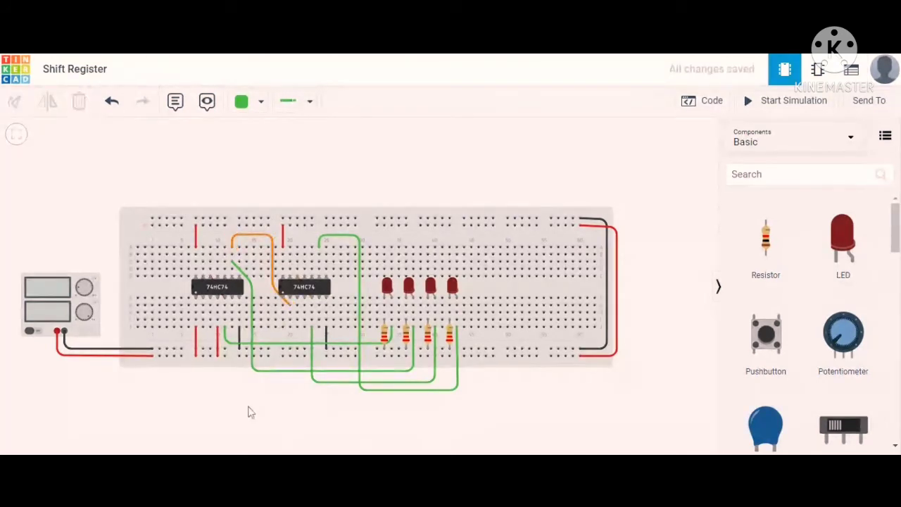
left_click_drag(288, 303, 281, 294)
left_click(284, 300)
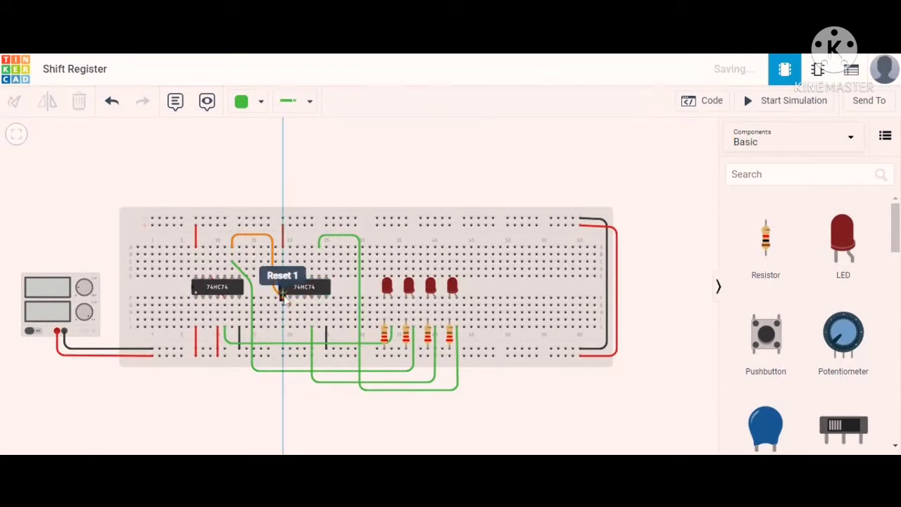
left_click(283, 300)
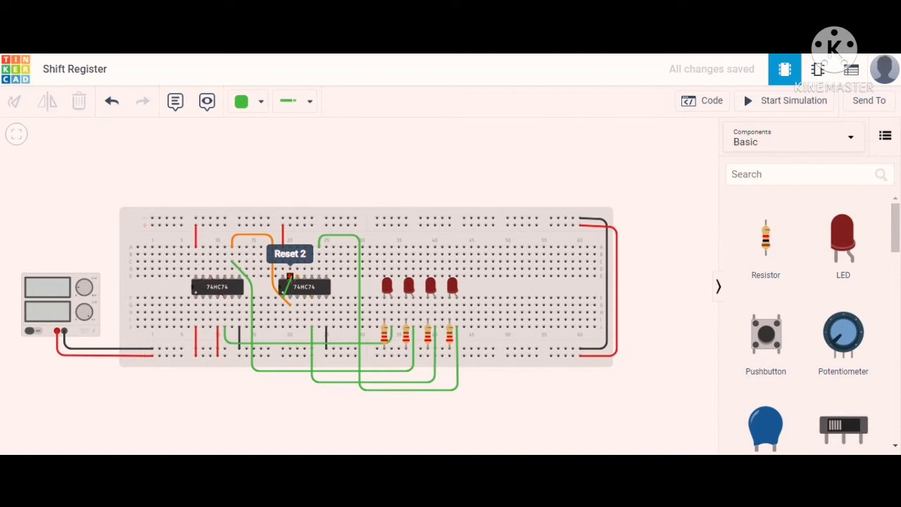
left_click(290, 276)
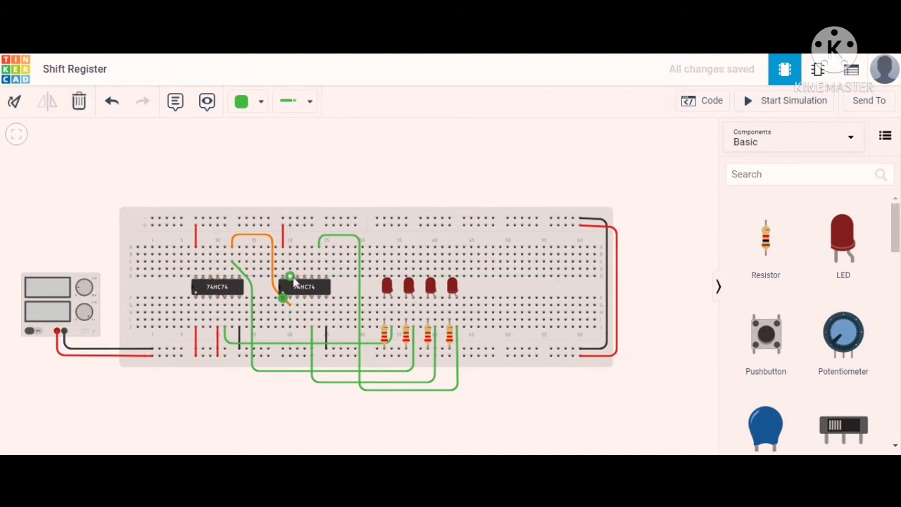
left_click(261, 101)
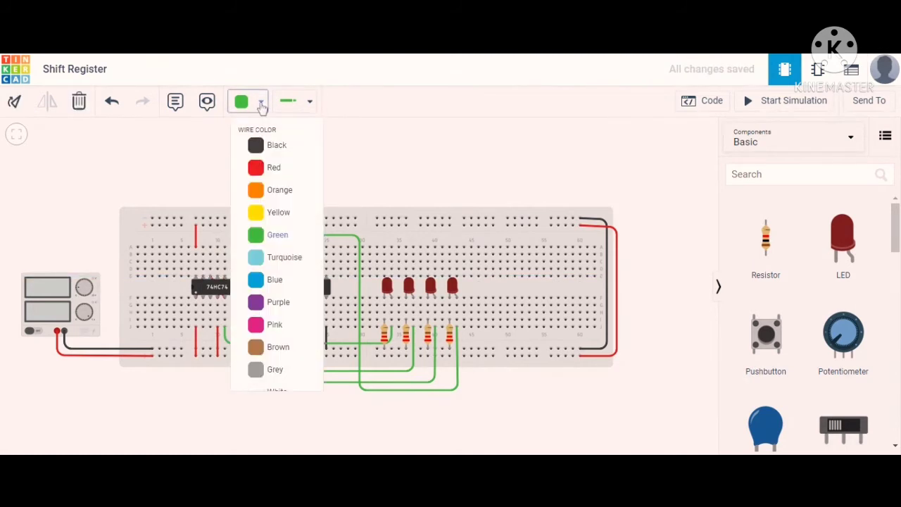
left_click(258, 173)
left_click(294, 414)
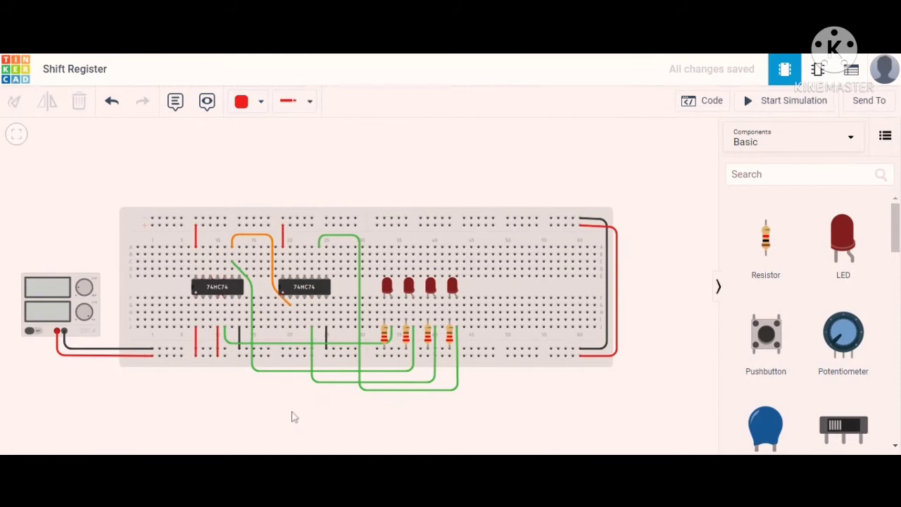
Connect the second flip-flop's Reset 1 column to the lower positive rail with a red wire.
left_click(284, 328)
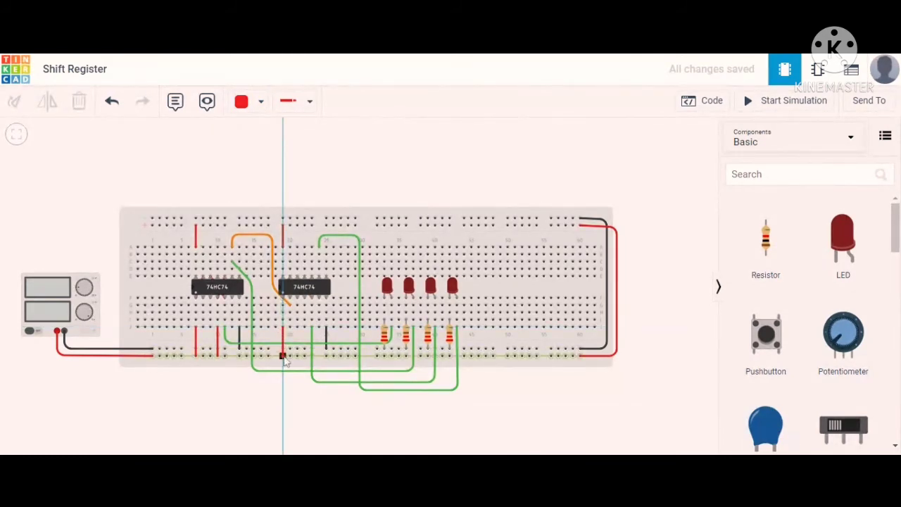
left_click(283, 356)
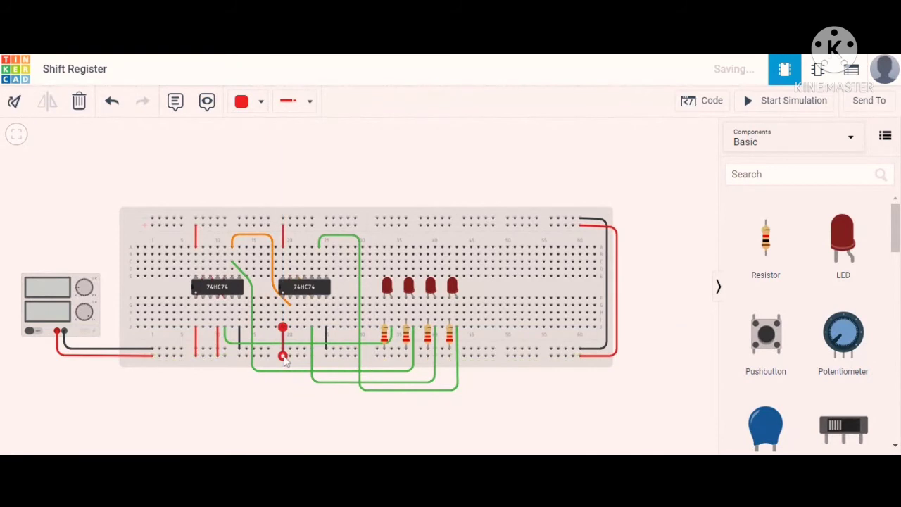
left_click(297, 421)
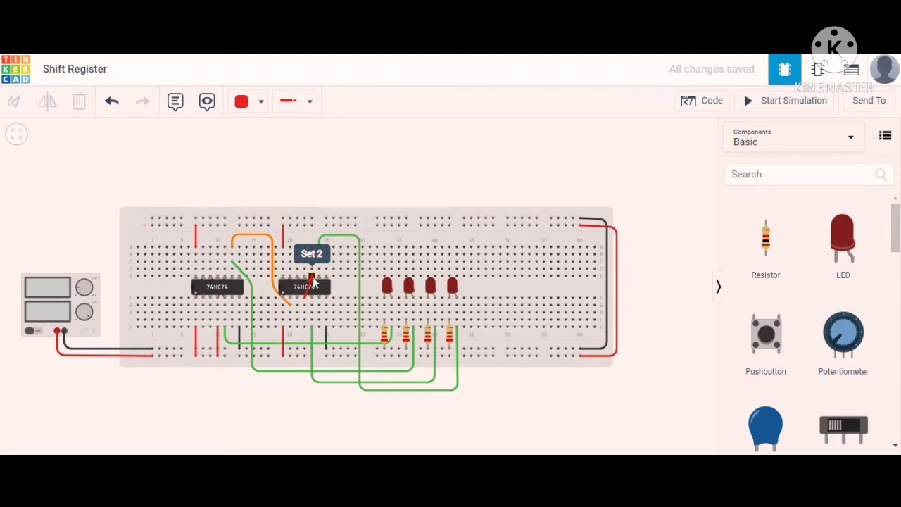
Join the second flip-flop's Set 1 and Set 2 pins and connect the Set 1 column to the lower positive rail with red wires.
left_click(312, 276)
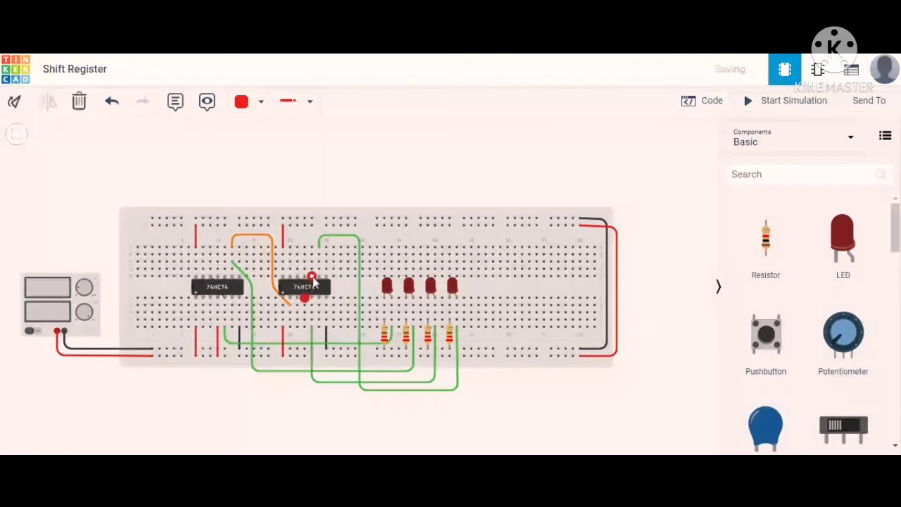
left_click(305, 328)
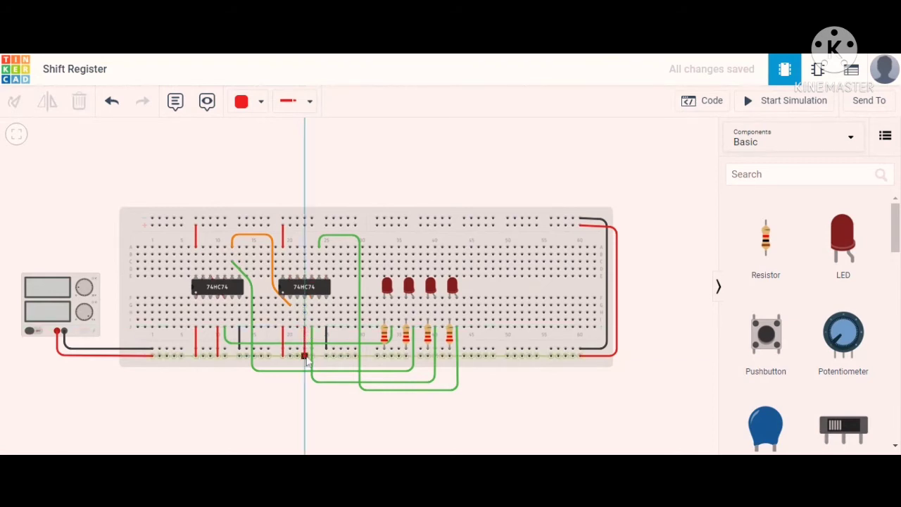
left_click(305, 356)
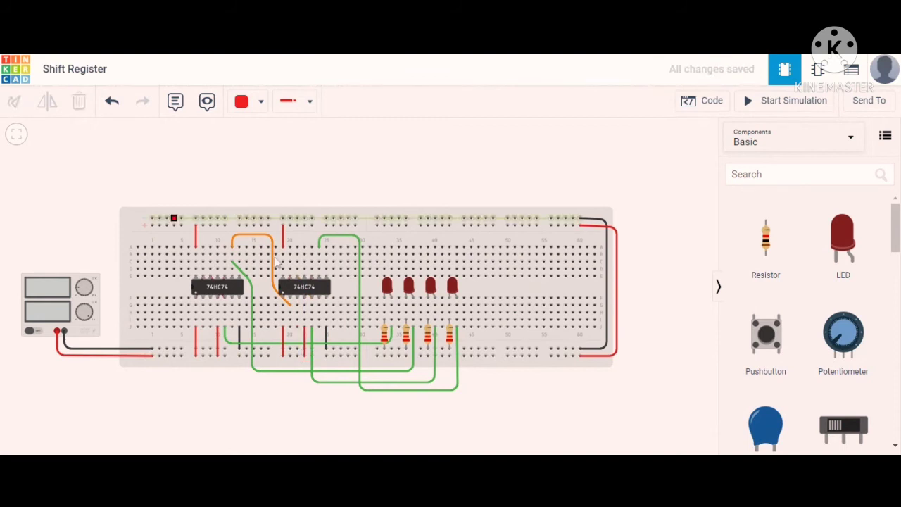
left_click(313, 300)
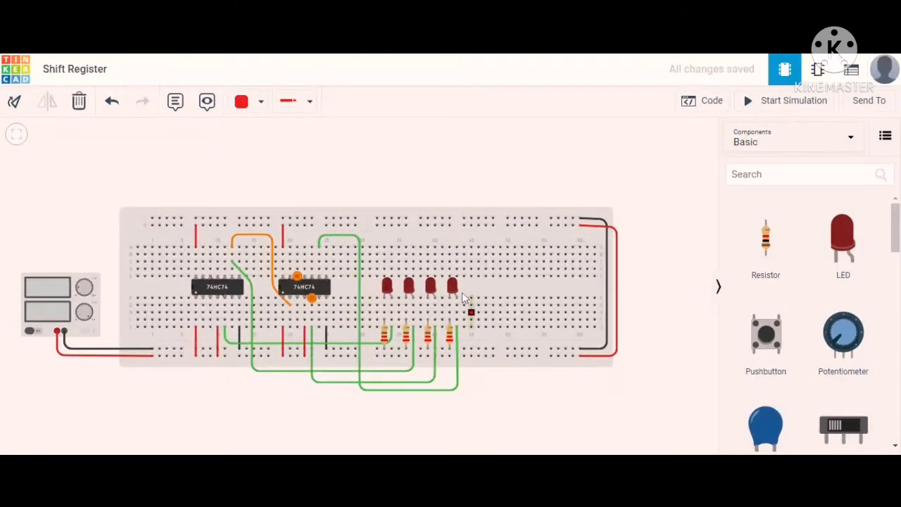
Connect the Clock 1 pin to the Clock 2 pin on each of the two flip-flops with red wires.
left_click(328, 411)
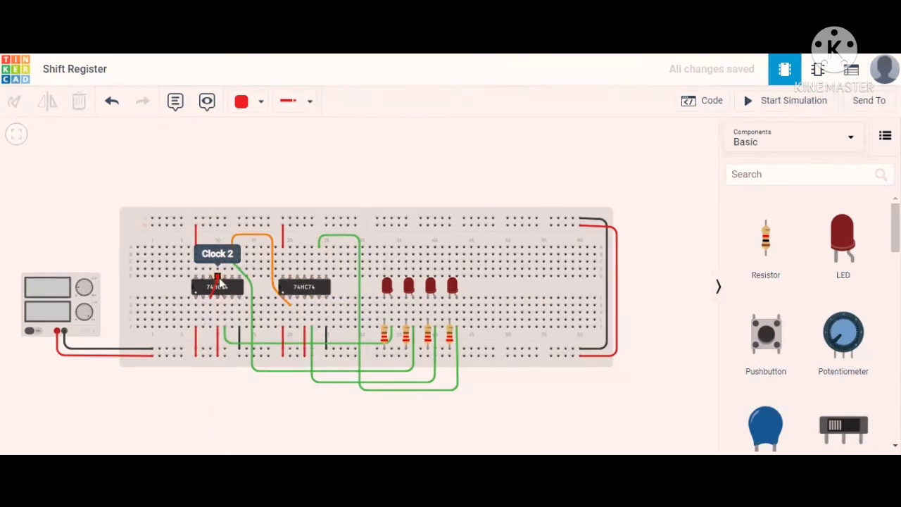
left_click(218, 278)
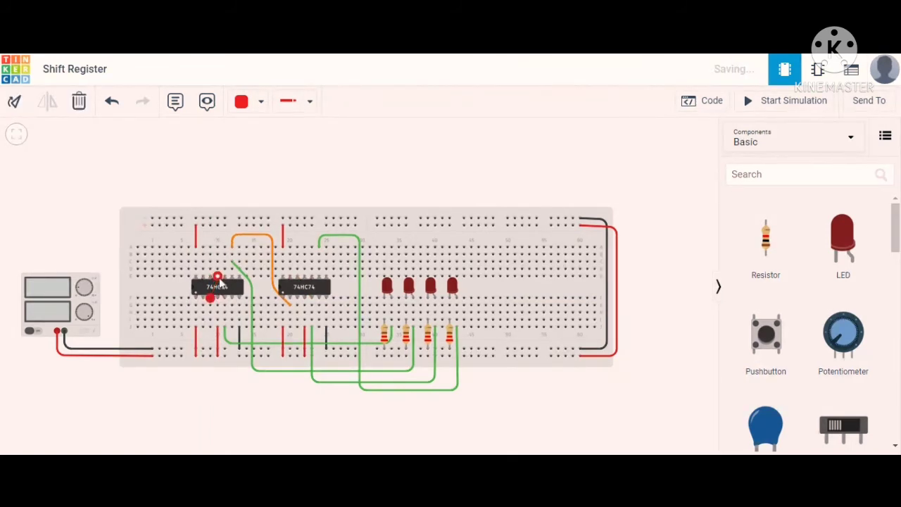
left_click(252, 398)
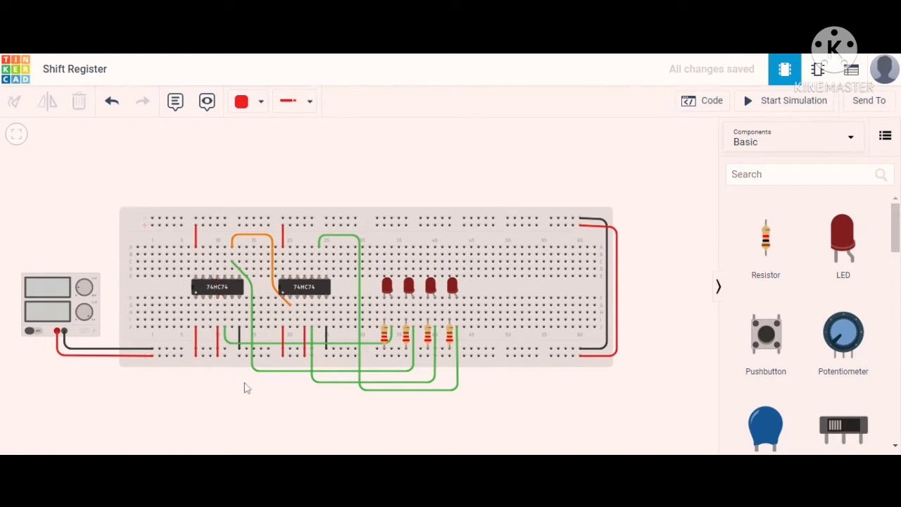
left_click(298, 301)
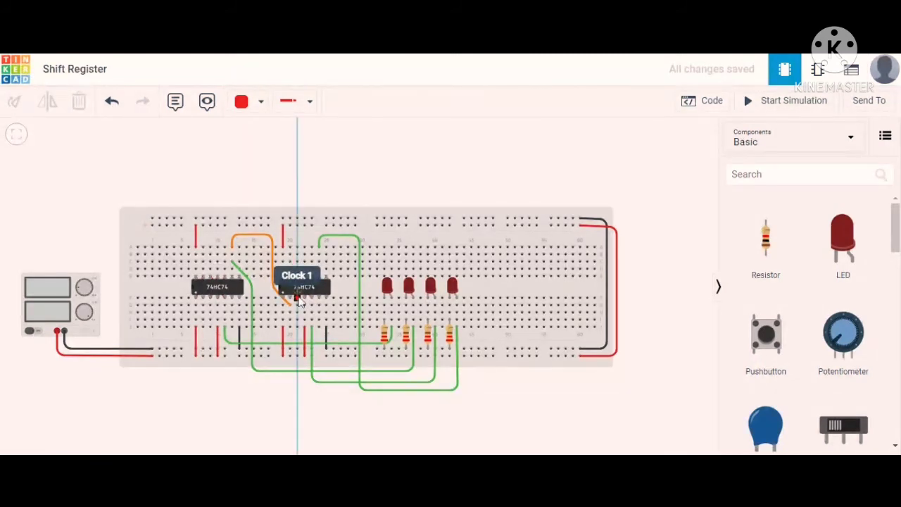
left_click(304, 276)
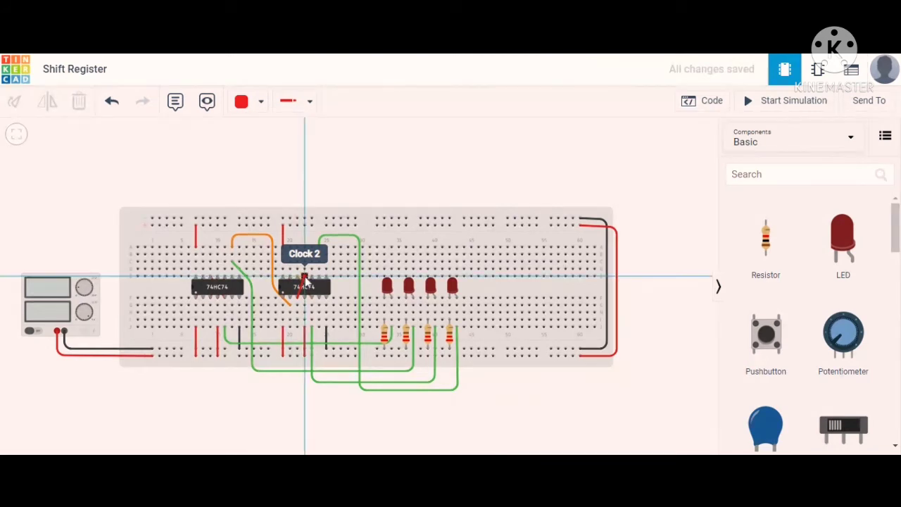
left_click(305, 290)
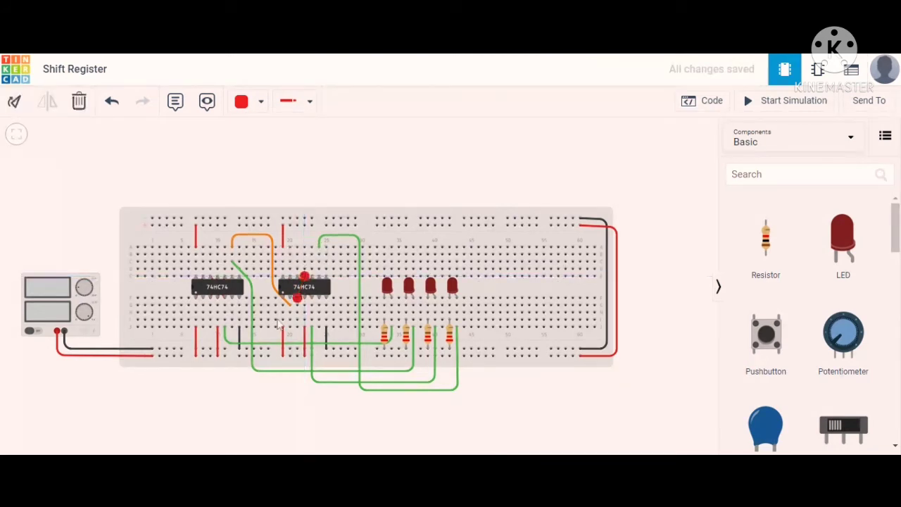
left_click(291, 420)
Place one slide switch on the breadboard before the first flip-flop and a second slide switch below the breadboard.
left_click(782, 176)
left_click_drag(845, 424, 161, 268)
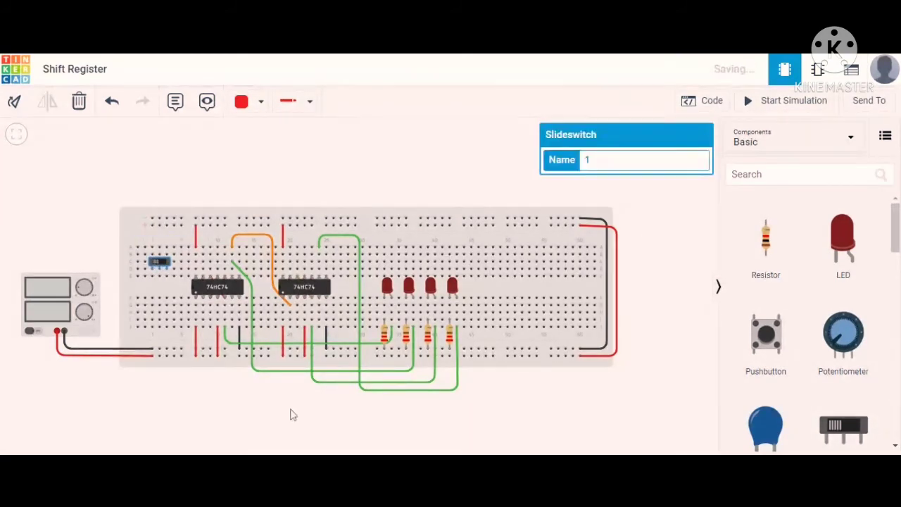
left_click(245, 437)
left_click_drag(843, 424, 169, 410)
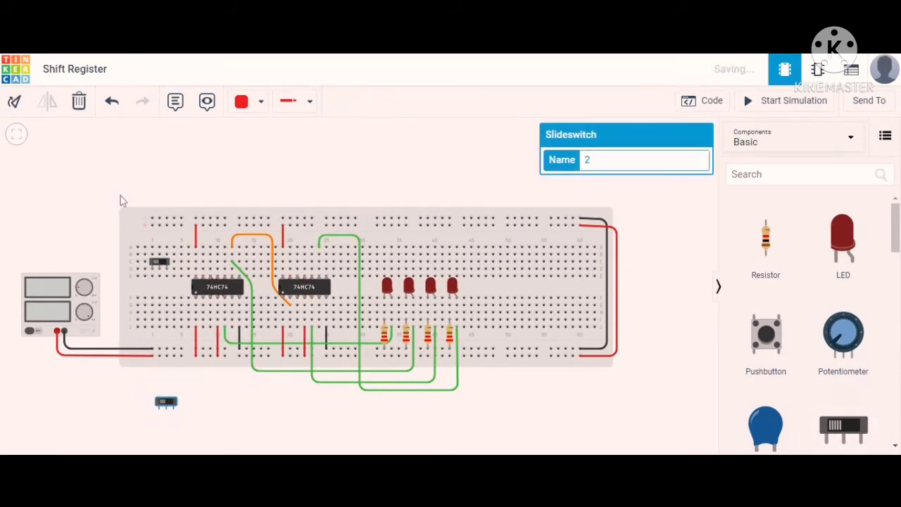
Rotate the lower slide switch until its terminals face the breadboard and position it just below the lower rails.
left_click(15, 102)
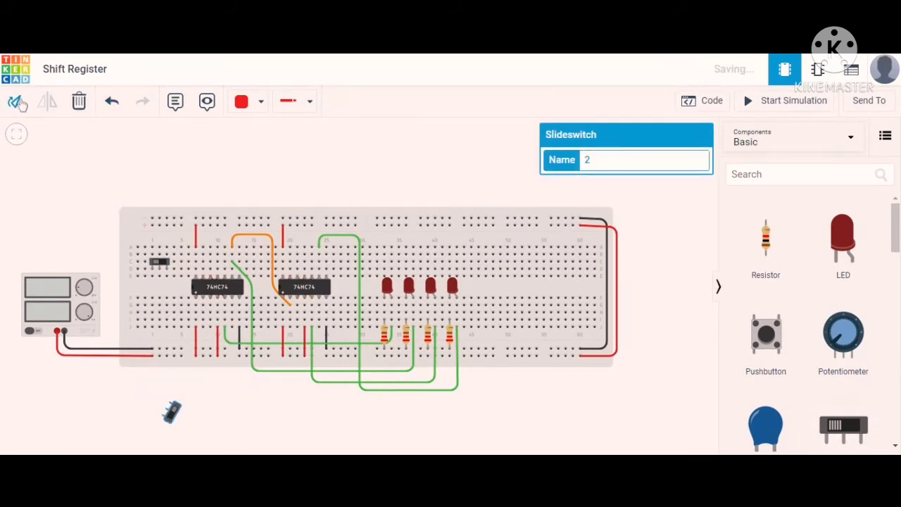
left_click(20, 101)
triple_click(20, 101)
triple_click(20, 102)
triple_click(19, 102)
left_click(19, 102)
left_click(201, 407)
left_click_drag(166, 399, 179, 400)
left_click(188, 409)
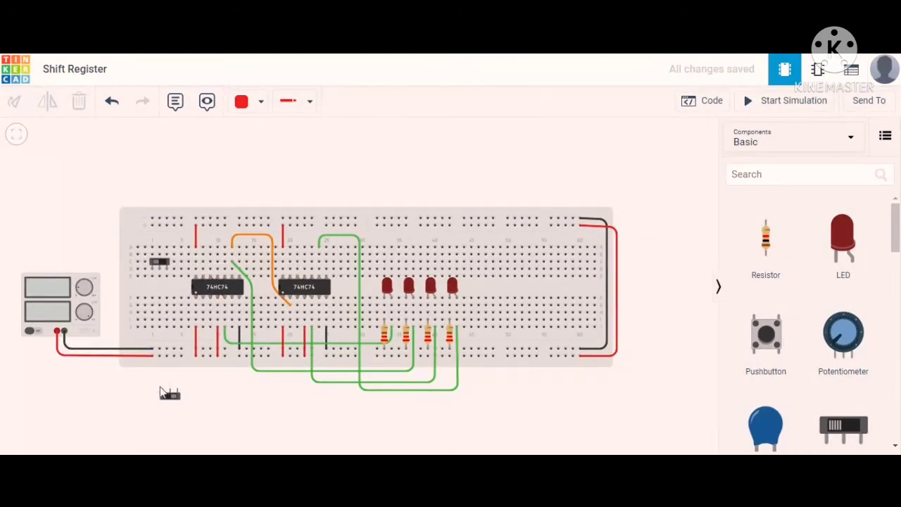
Connect the lower slide switch's outer terminal nearest the power supply to the lower positive rail with a red wire and align the switch under it.
left_click(163, 392)
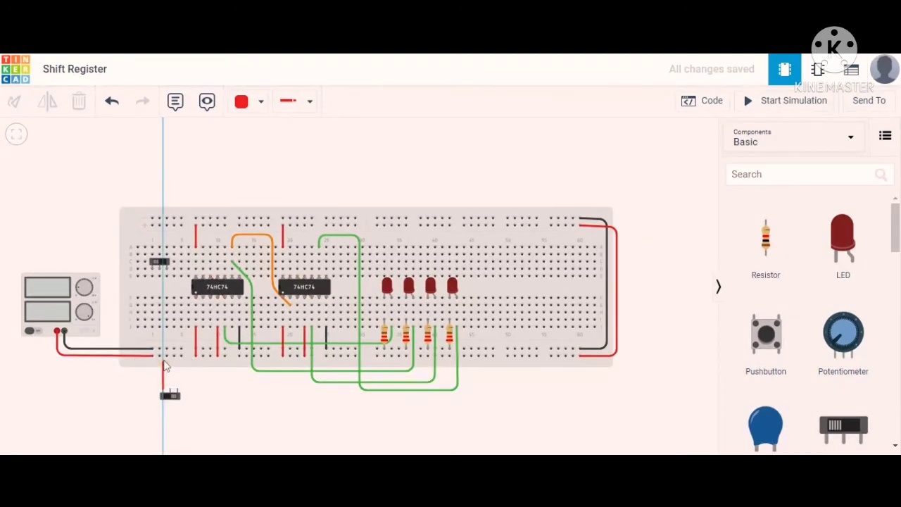
left_click(167, 359)
left_click(171, 398)
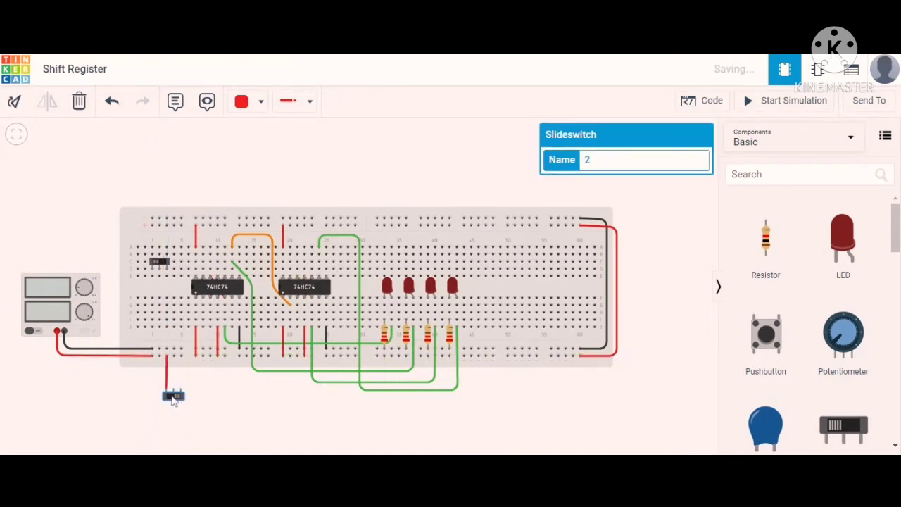
left_click(173, 398)
Connect the lower slide switch's Terminal 1 to the lower negative rail and color the wire black.
left_click(180, 392)
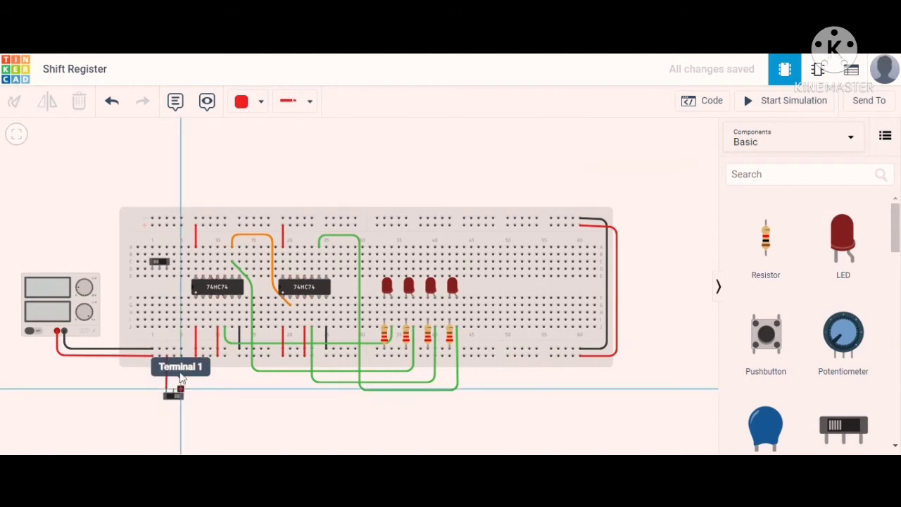
left_click(181, 349)
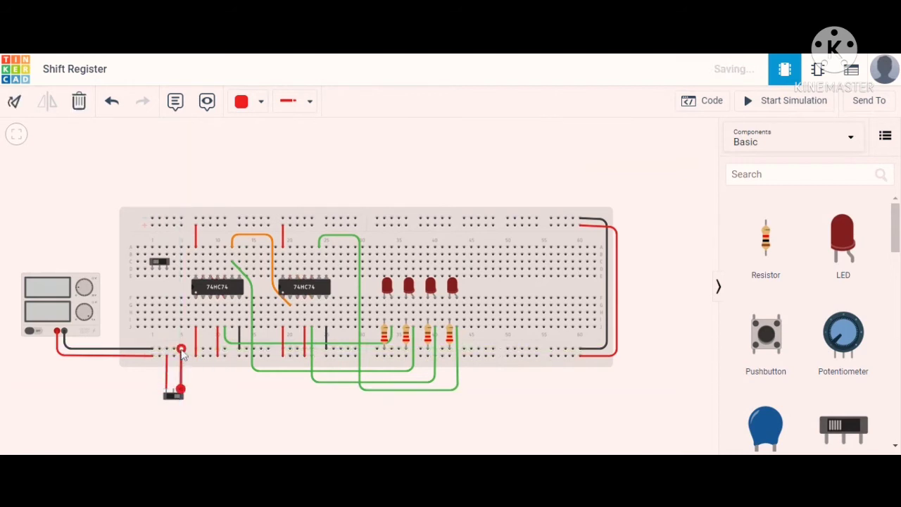
left_click(217, 401)
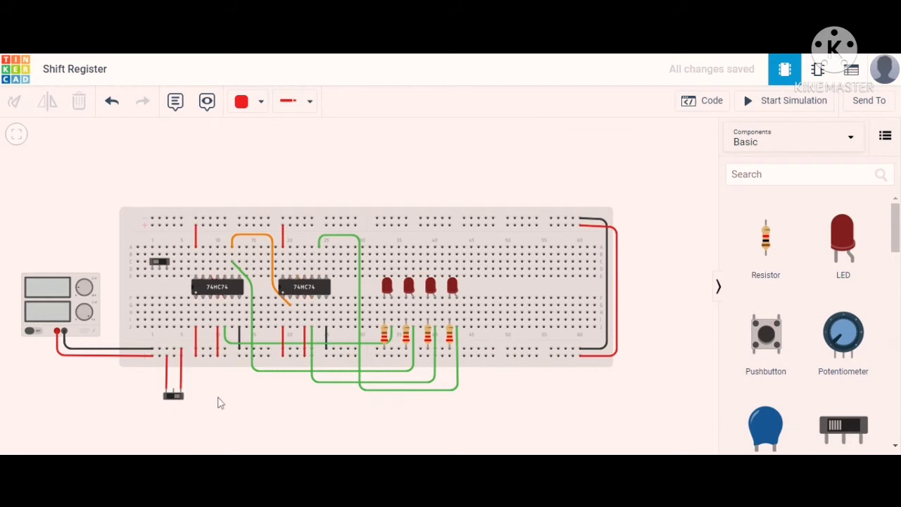
left_click(182, 378)
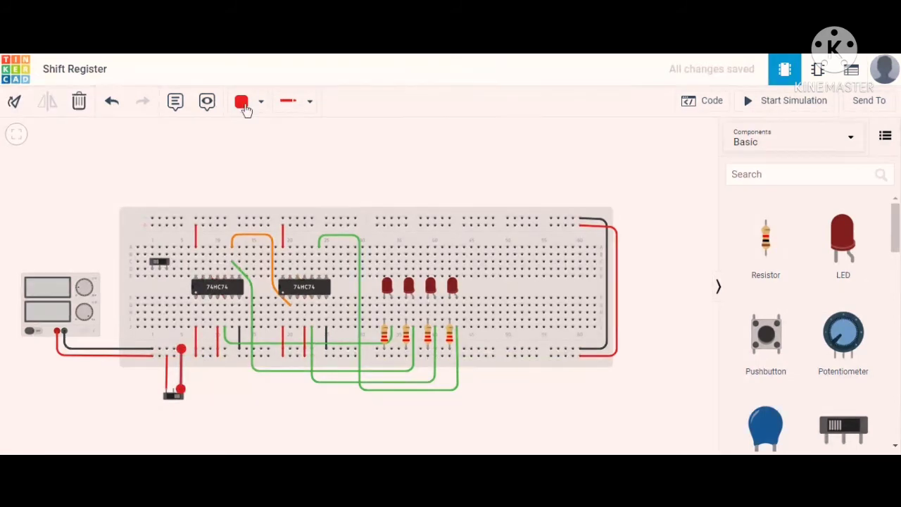
left_click(245, 105)
left_click(256, 146)
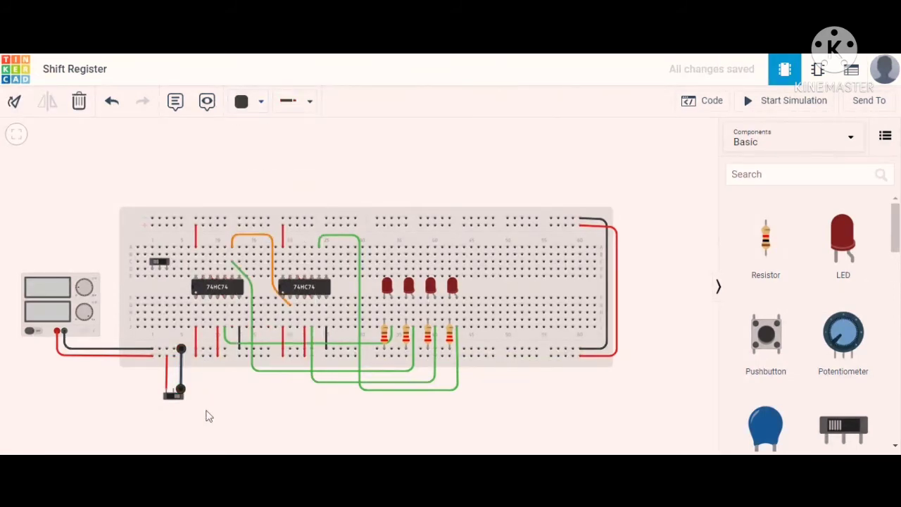
left_click(180, 417)
Connect the lower slide switch's Common terminal to the first flip-flop's Clock 1 column and color the wire orange.
left_click(174, 393)
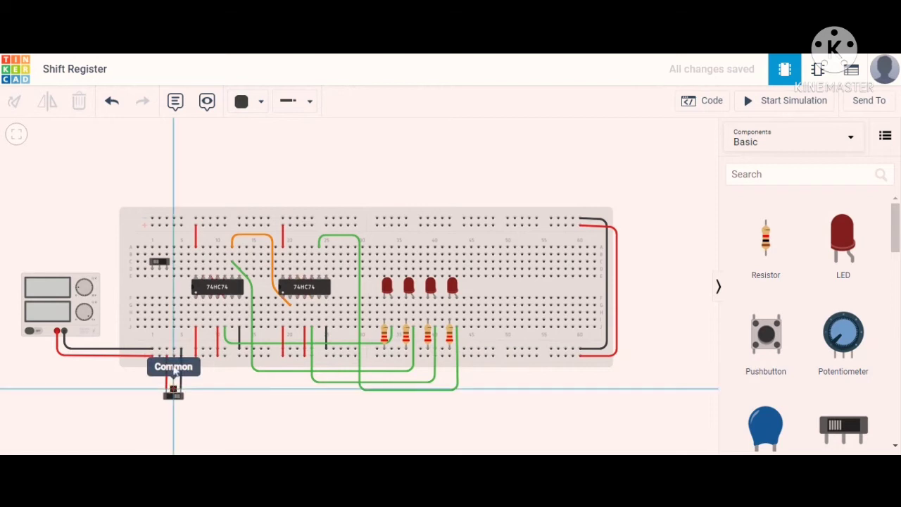
left_click(175, 341)
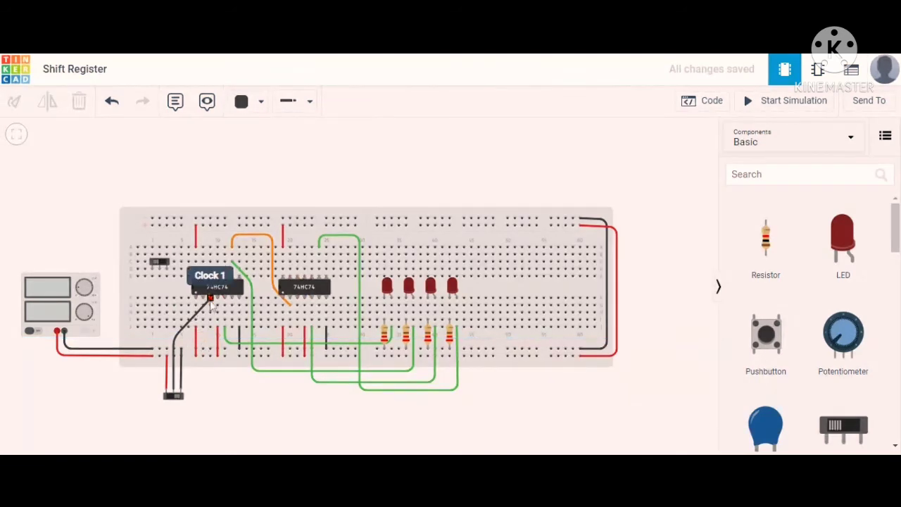
left_click(210, 301)
left_click_drag(210, 307, 209, 345)
left_click(207, 339)
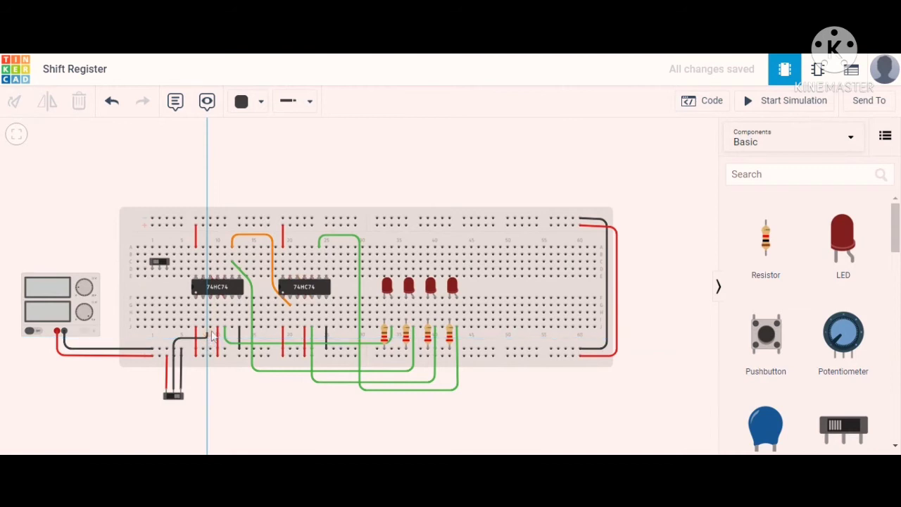
left_click(210, 327)
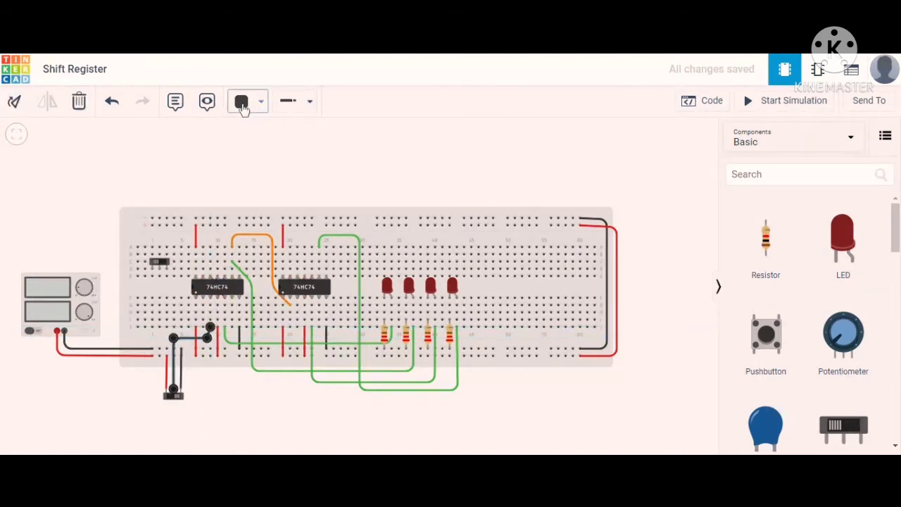
left_click(244, 101)
left_click(280, 190)
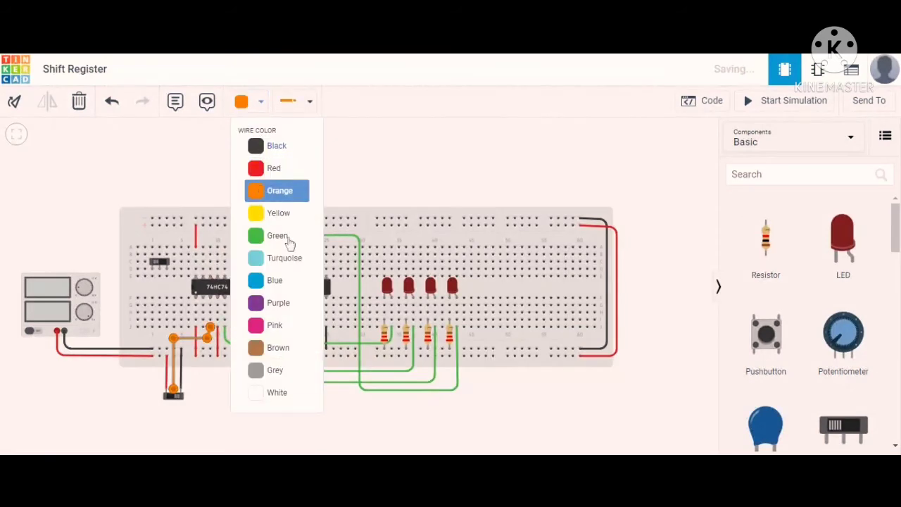
left_click(224, 387)
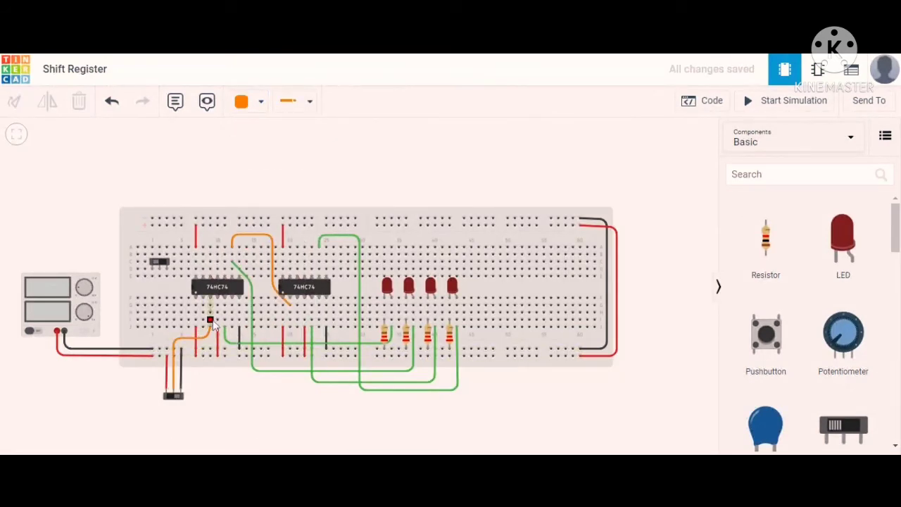
Connect the first flip-flop's Clock 1 column to the second flip-flop's Clock 1 column with an orange wire routed below the breadboard.
left_click(210, 321)
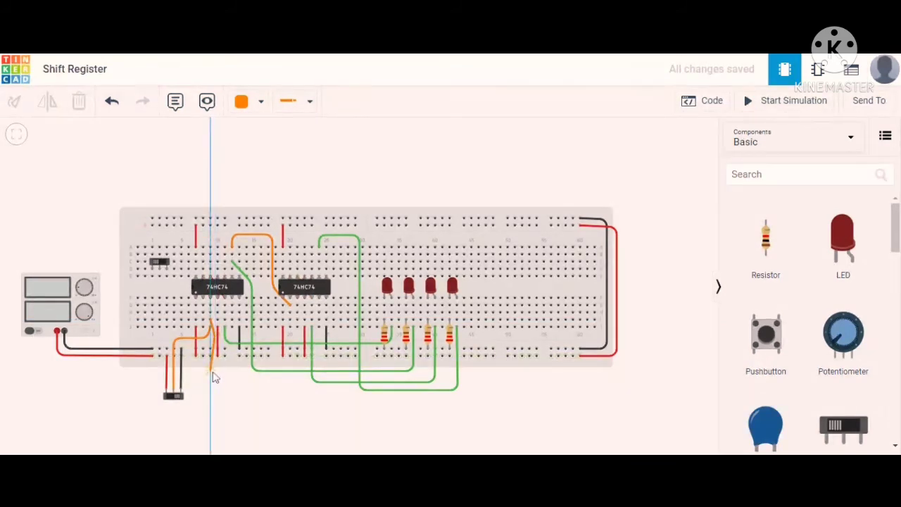
left_click(213, 372)
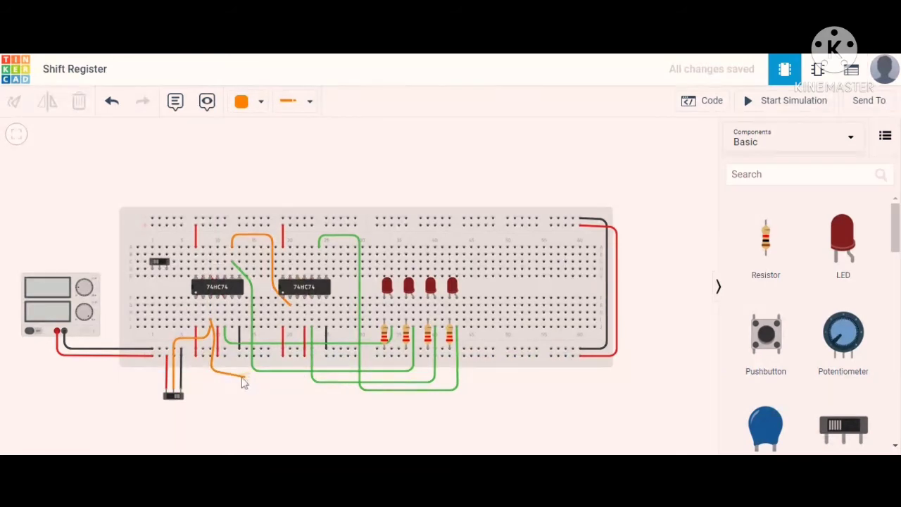
left_click(213, 393)
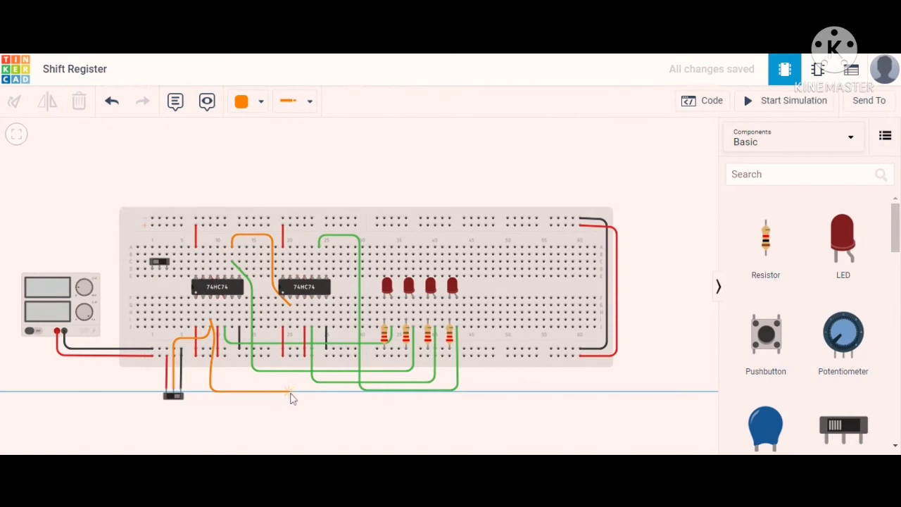
left_click(290, 384)
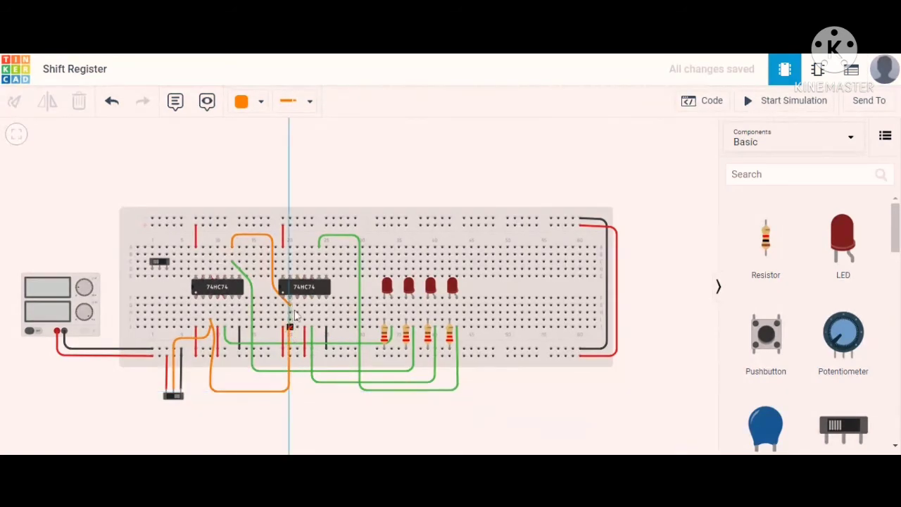
left_click(298, 301)
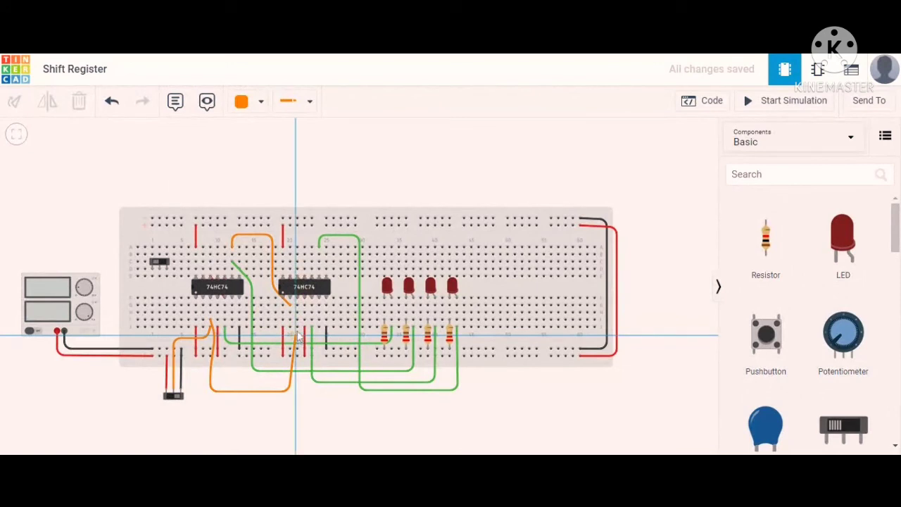
left_click(298, 302)
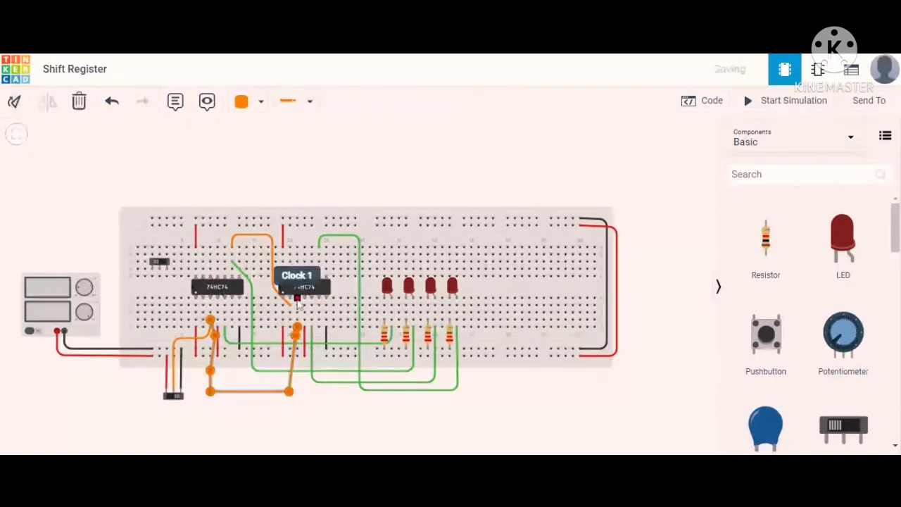
left_click(331, 423)
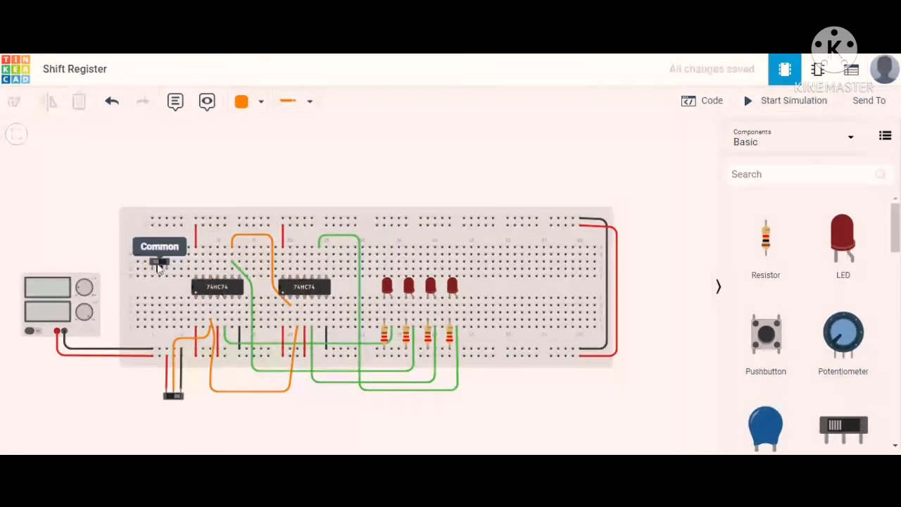
Connect the upper slide switch's first terminal column to the upper positive rail and color the wire red.
left_click(152, 249)
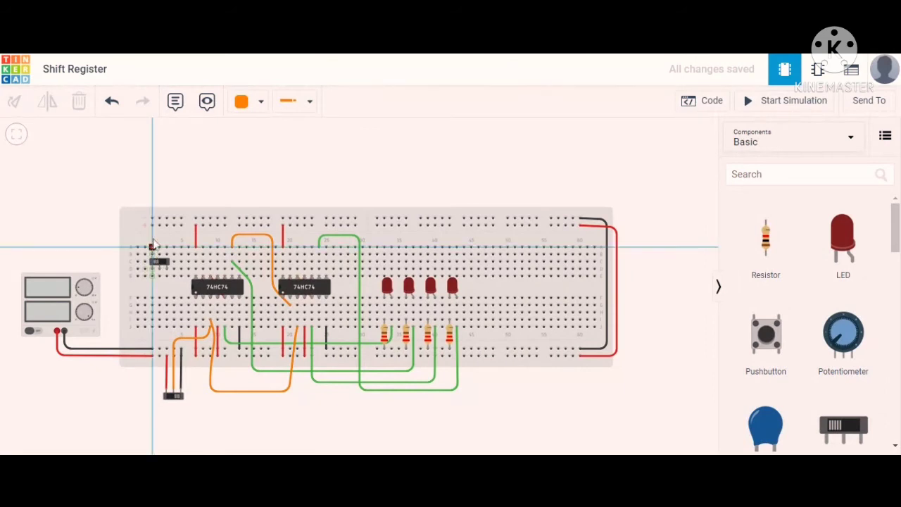
left_click(152, 225)
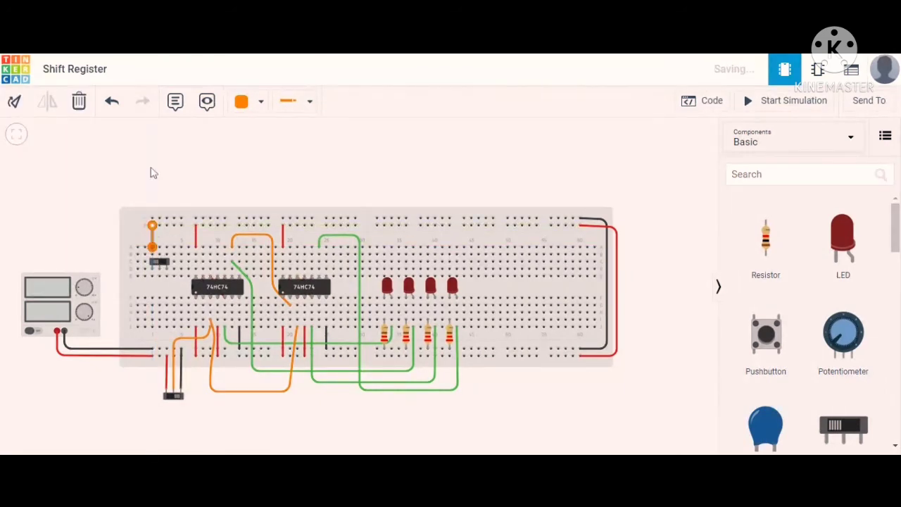
left_click(239, 105)
left_click(274, 166)
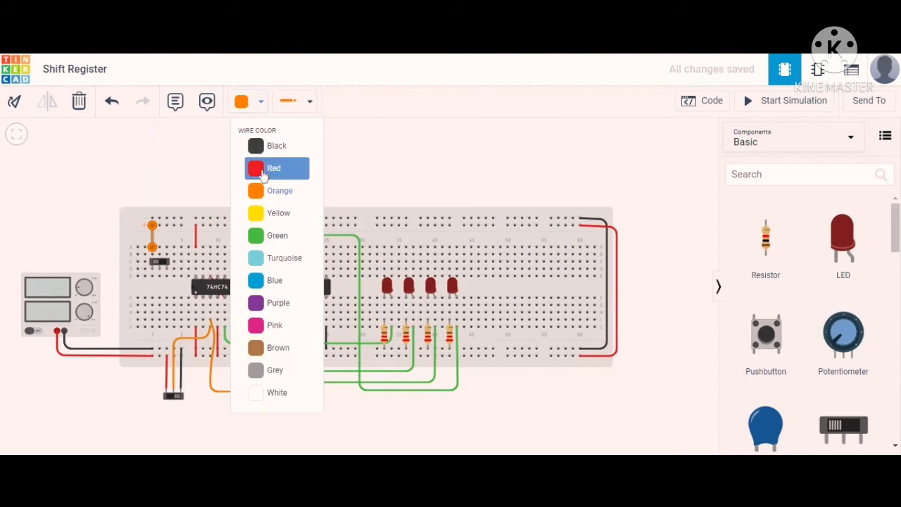
left_click(196, 181)
Connect the upper slide switch's third terminal column to the upper negative rail and color the wire black.
left_click(168, 257)
left_click(167, 219)
left_click(243, 102)
left_click(255, 148)
left_click(109, 413)
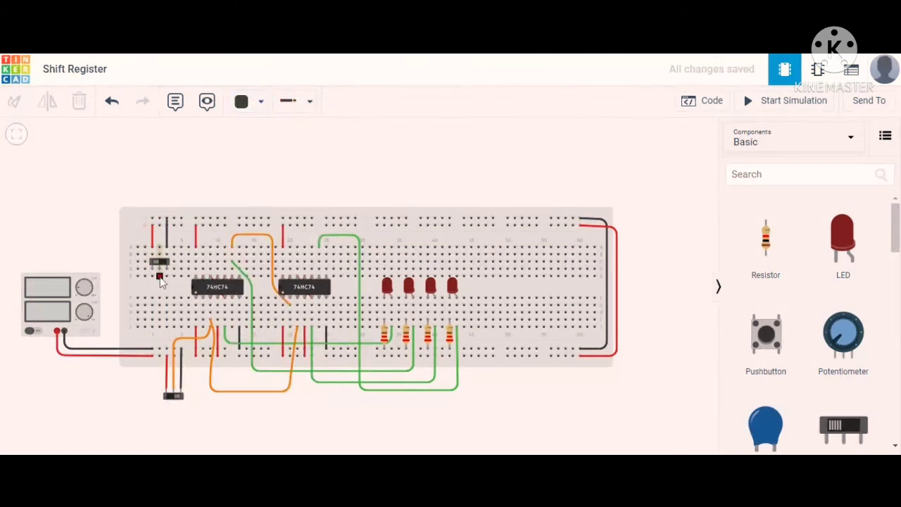
Connect the upper slide switch's middle terminal column to the first flip-flop's Data 1 column and color the wire orange.
left_click(160, 278)
left_click(160, 293)
left_click(177, 292)
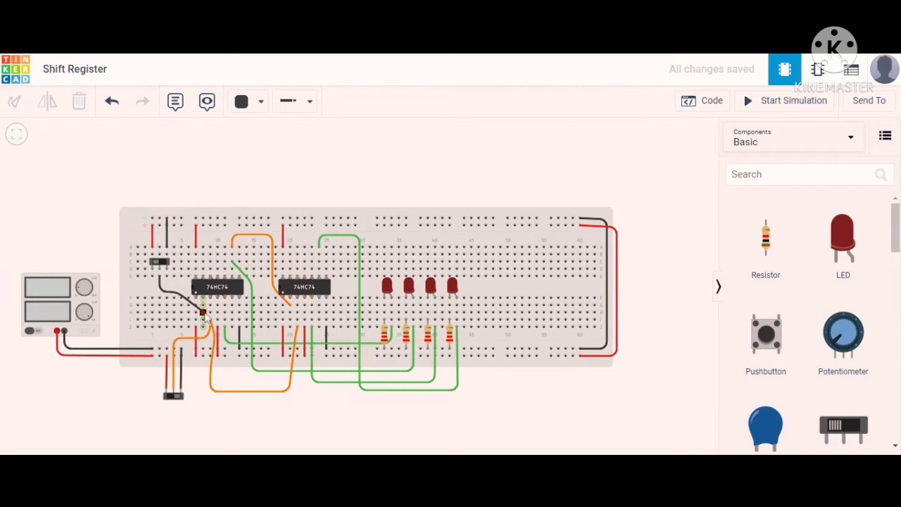
left_click(203, 314)
left_click(241, 102)
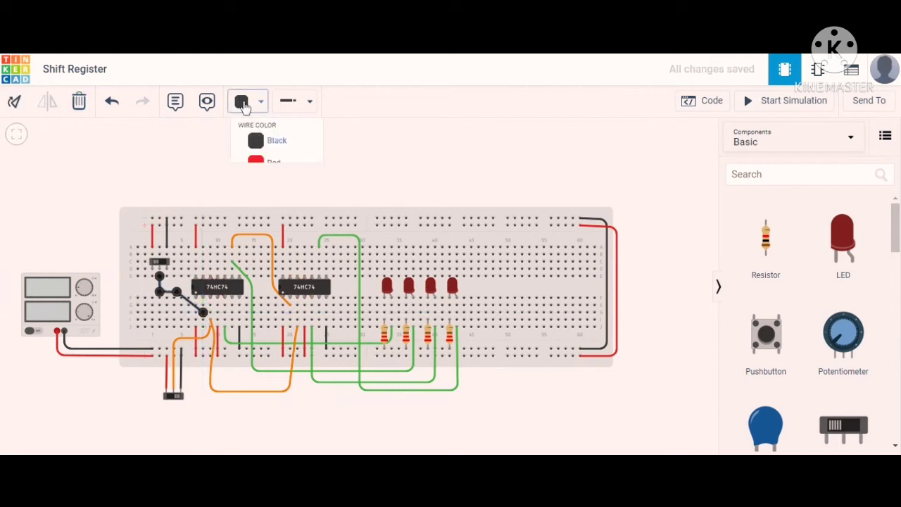
left_click(264, 185)
left_click(236, 412)
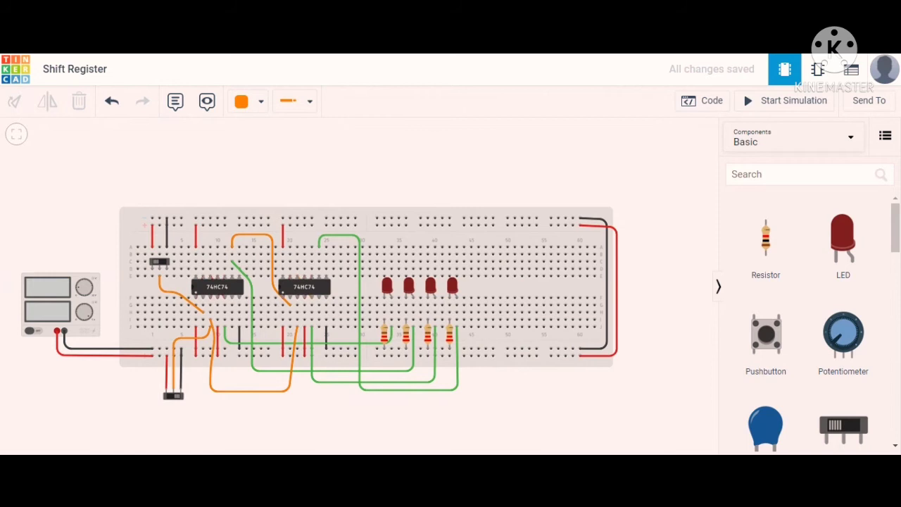
Simulate the circuit, flip the upper data switch, and toggle the lower clock switch repeatedly to test shifting across the four LEDs.
left_click(806, 97)
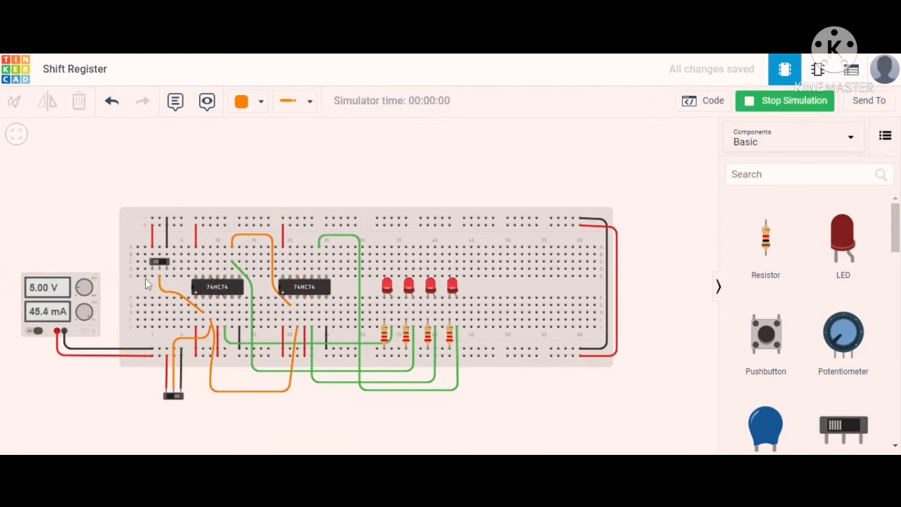
left_click(162, 264)
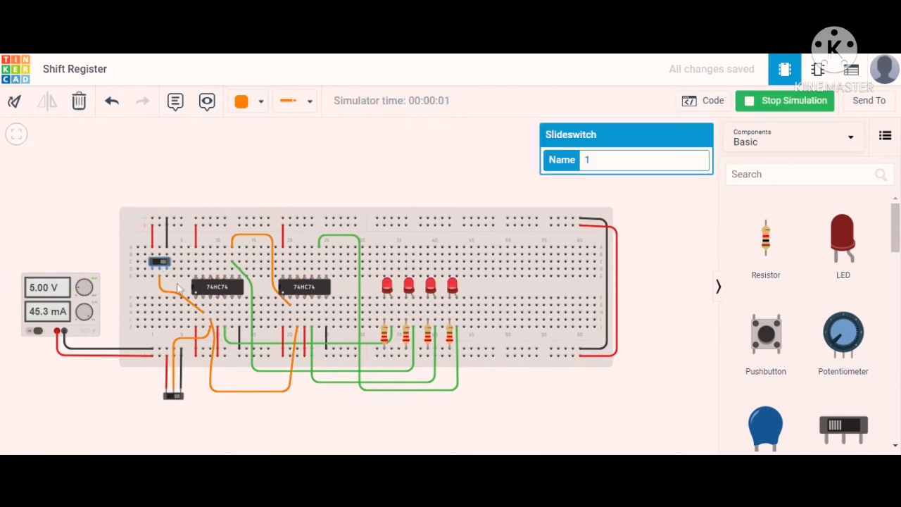
left_click(173, 397)
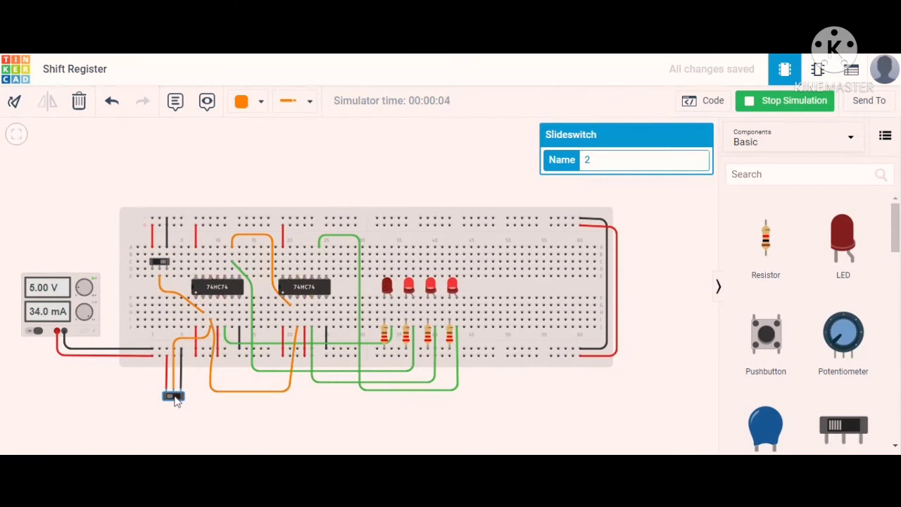
left_click(176, 399)
left_click(174, 398)
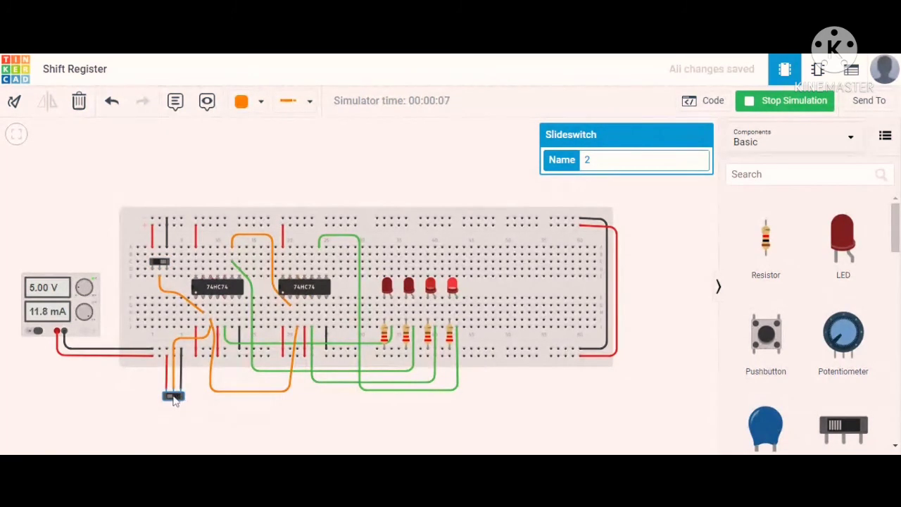
left_click(175, 398)
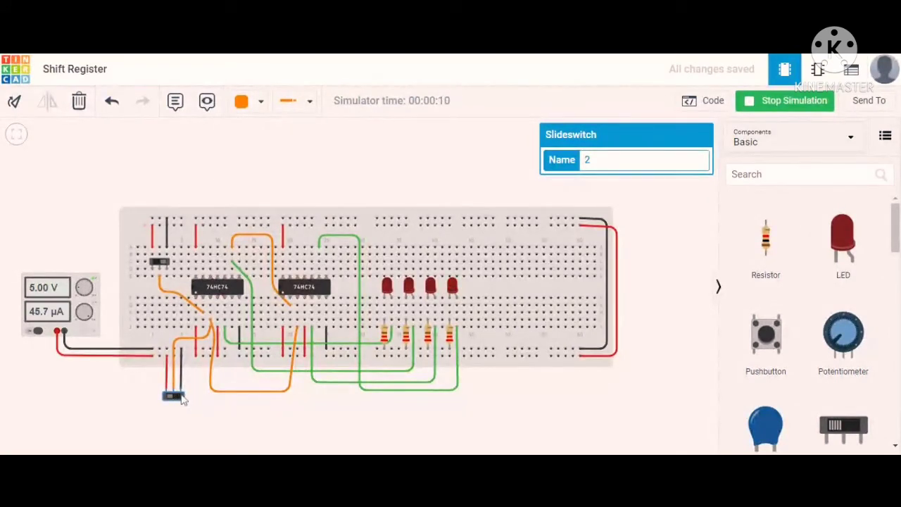
left_click(181, 398)
left_click(156, 265)
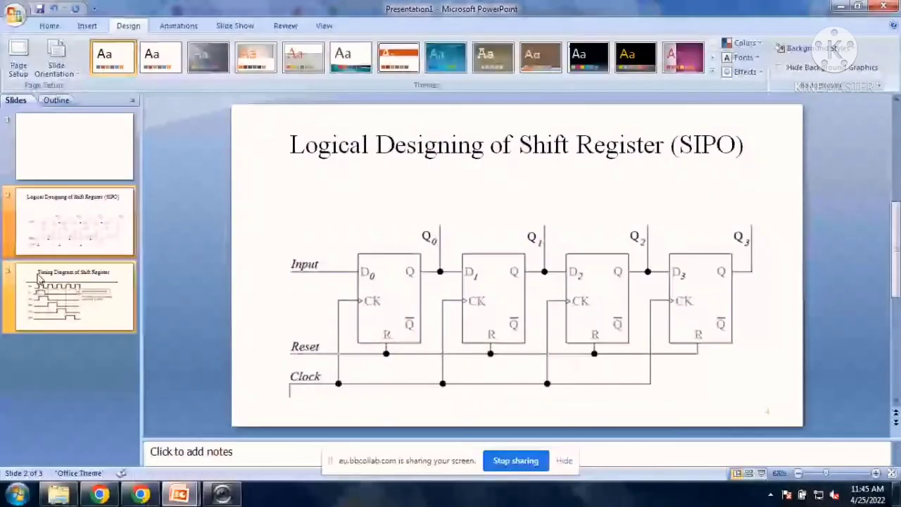
Examine the Timing Diagram of Shift Register slide in PowerPoint and return to the Shift Register circuit in Tinkercad.
left_click(39, 279)
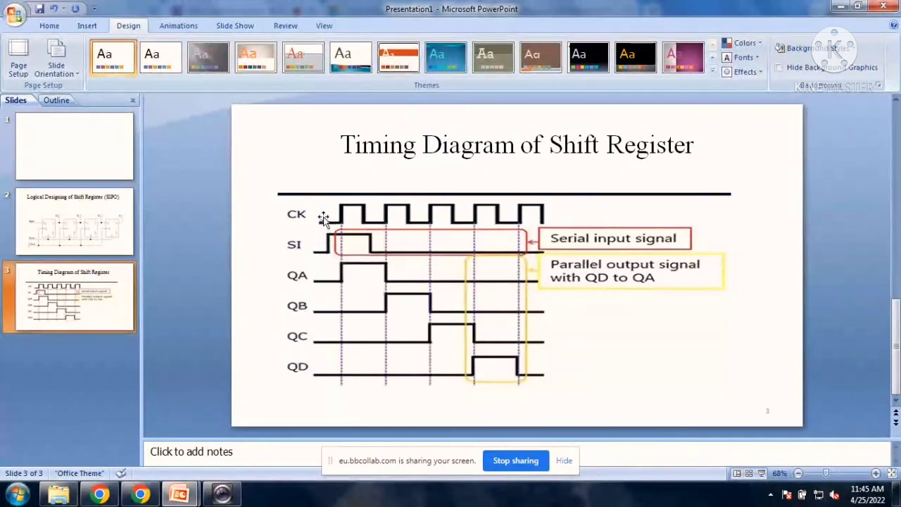
mouse_move(138, 497)
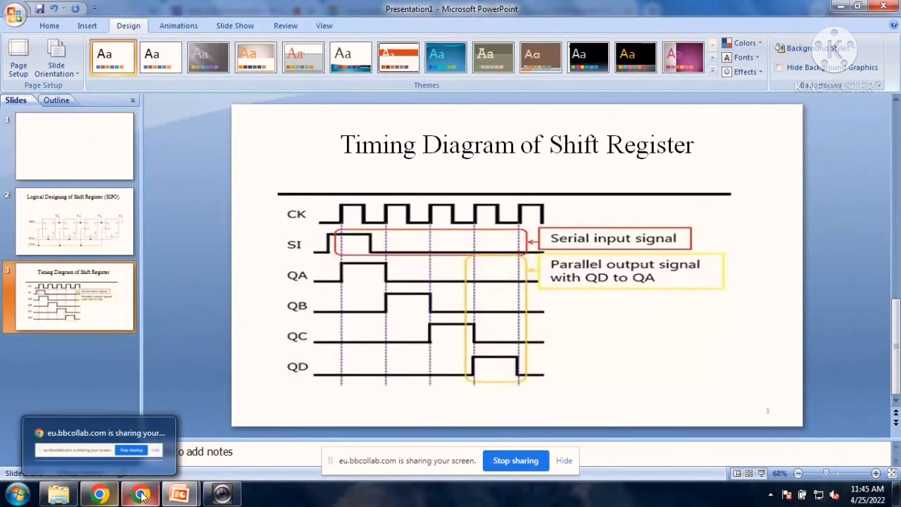
left_click(139, 426)
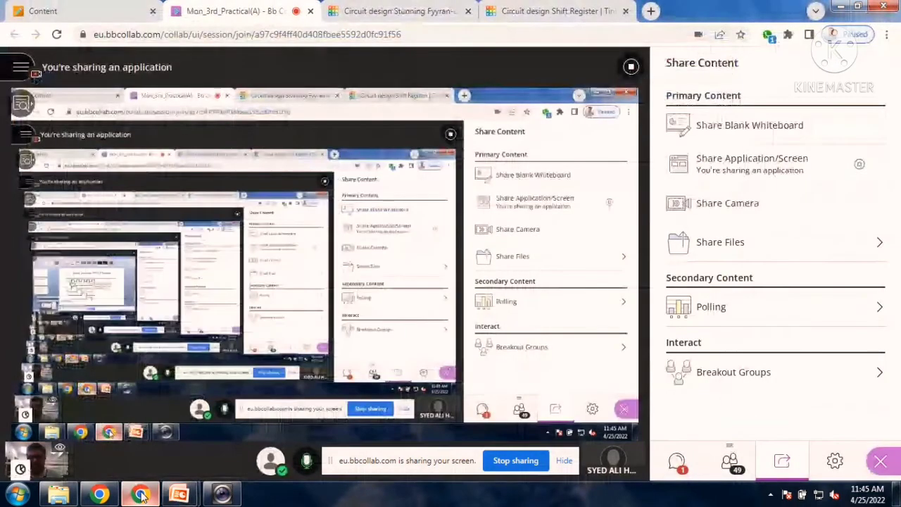
left_click(353, 12)
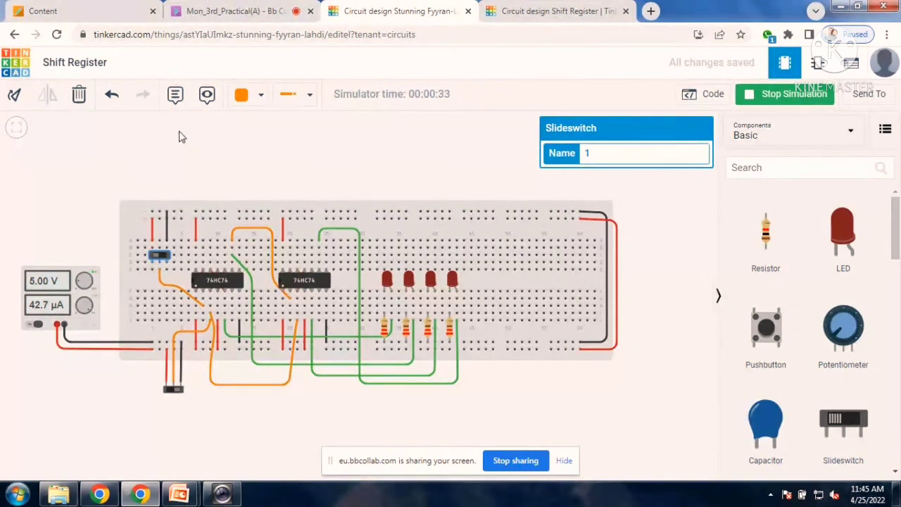
Stop the simulation and add a note reading "Clock" below the lower slide switch.
left_click(177, 426)
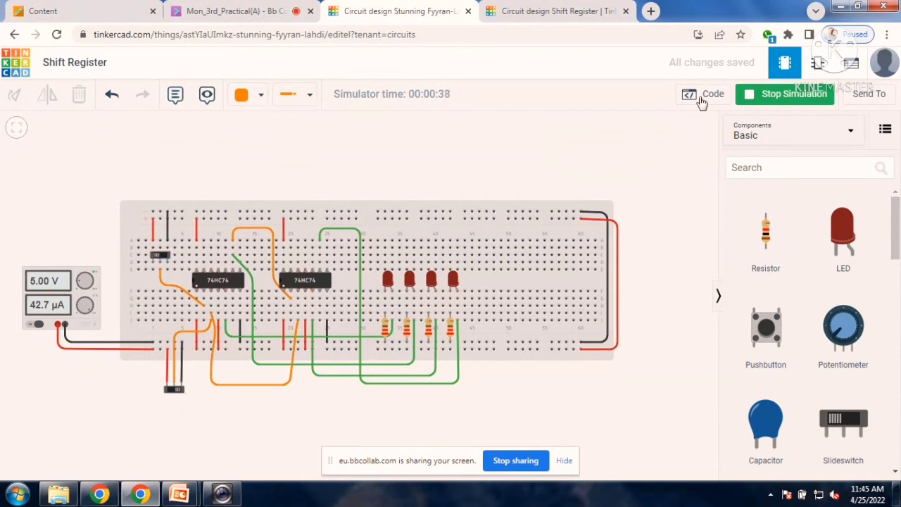
left_click(768, 94)
left_click(175, 95)
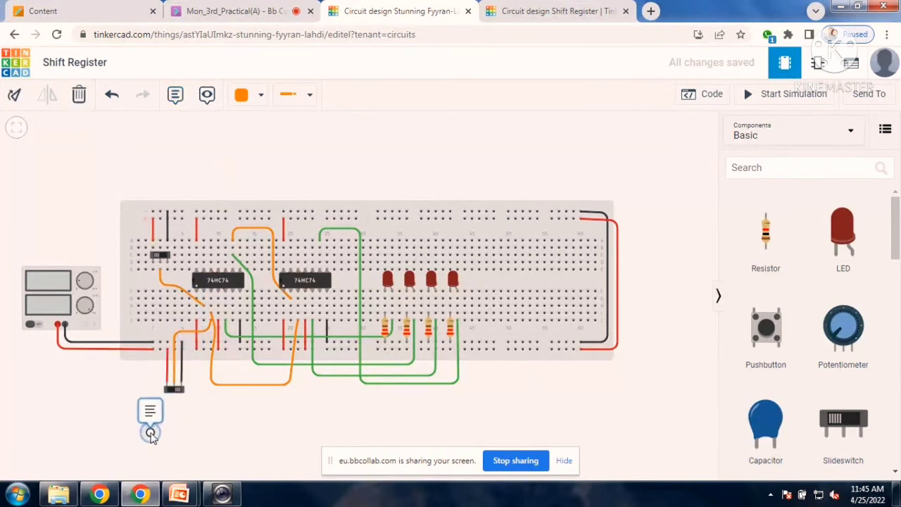
left_click(152, 437)
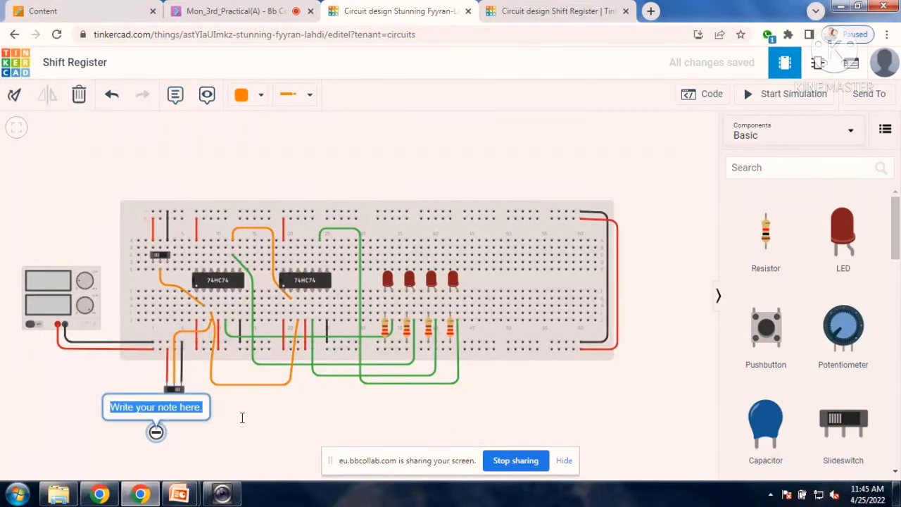
type("C")
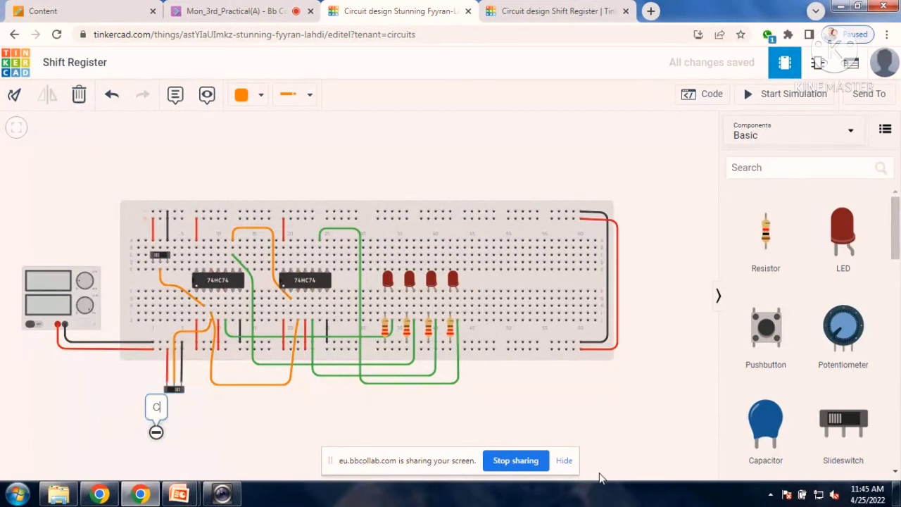
type("lock")
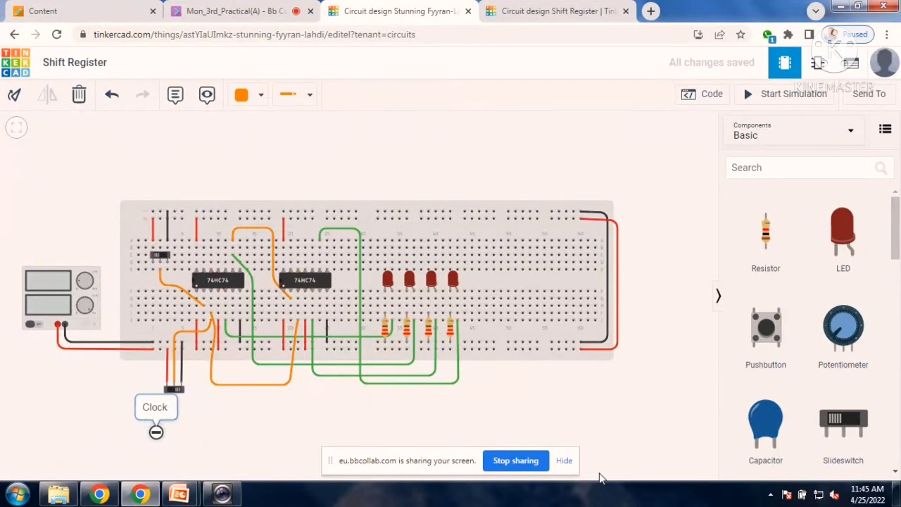
left_click(227, 430)
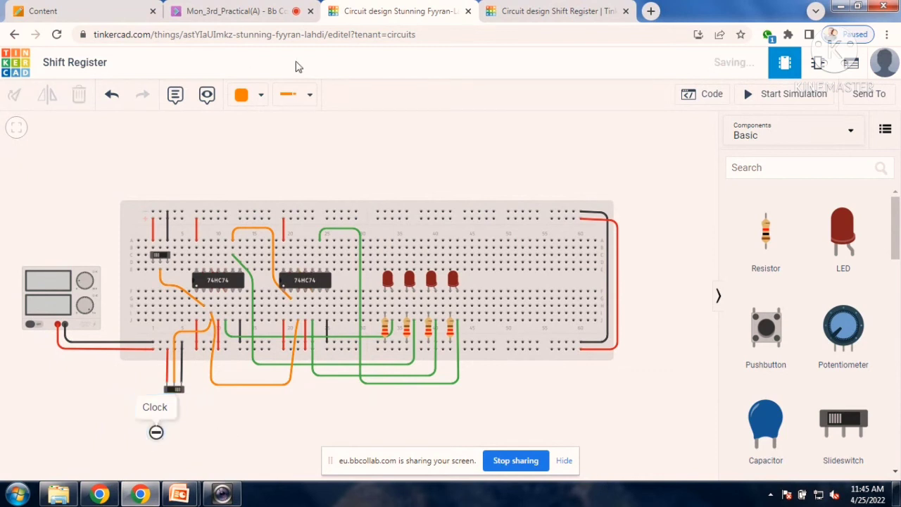
Add a note reading "Serial Input" above the upper slide switch on the breadboard.
left_click(175, 95)
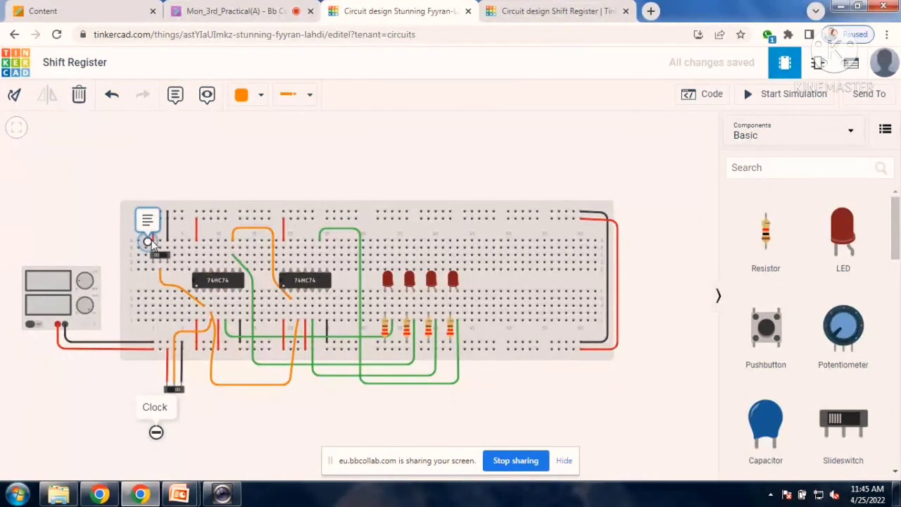
left_click(161, 236)
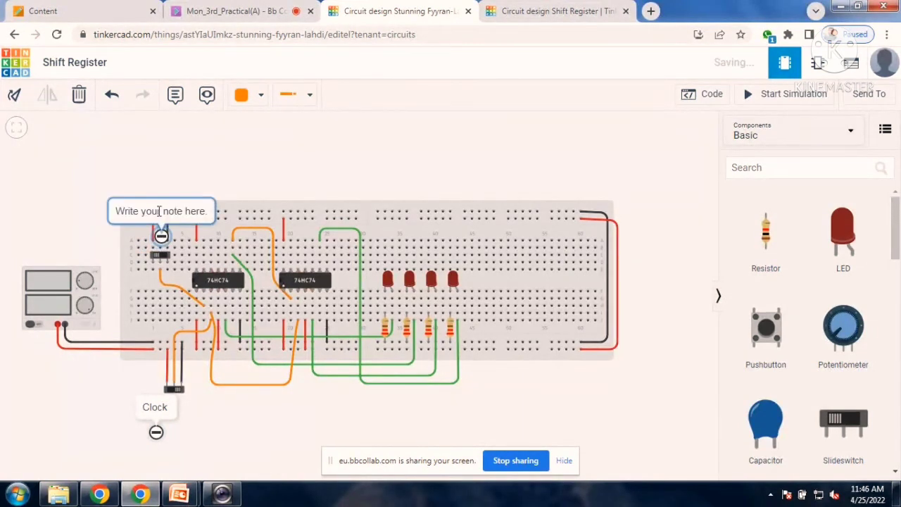
key("BackSpace")
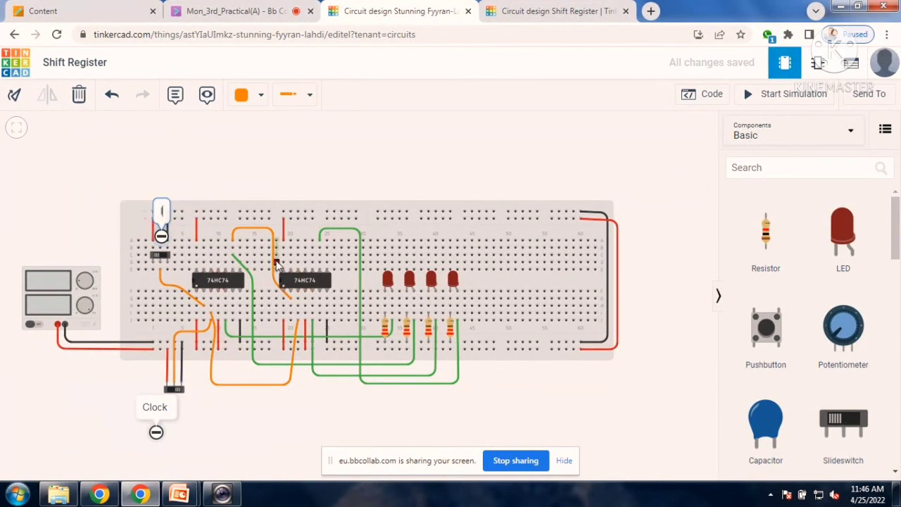
type("Ip")
key("ctrl+z")
key("ctrl+z")
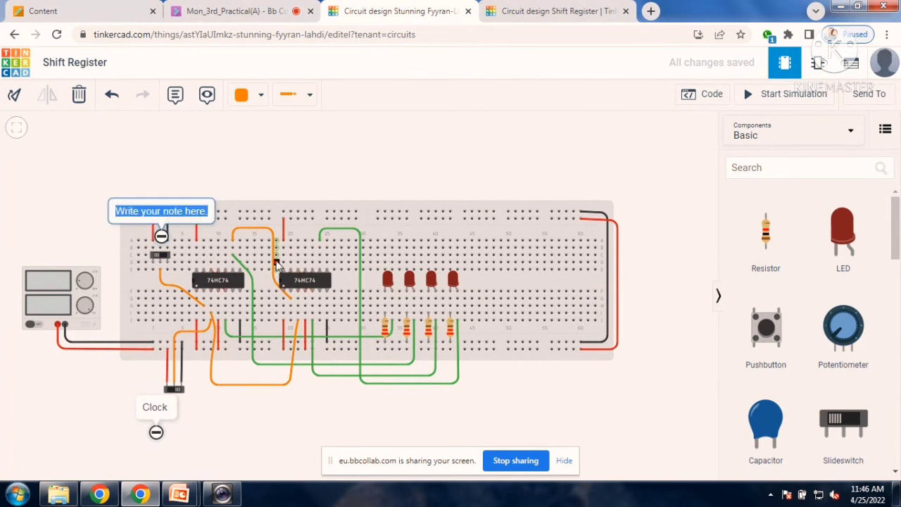
type("Serial Input")
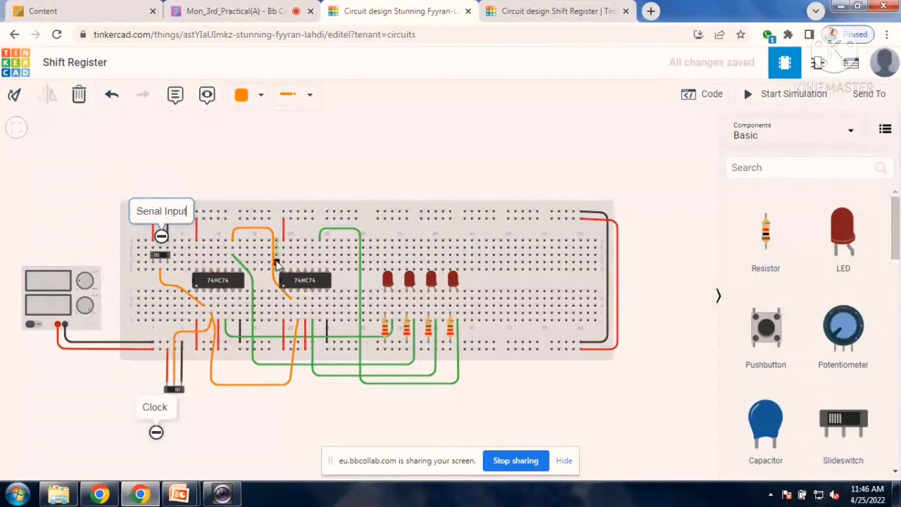
left_click(78, 171)
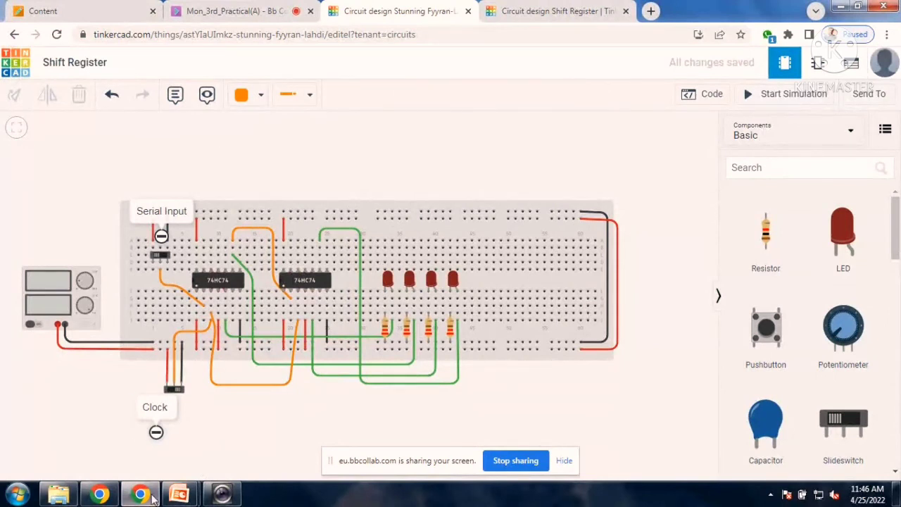
Review the clock and serial input waveforms on the PowerPoint timing diagram and return to the Tinkercad circuit.
mouse_move(179, 494)
left_click(217, 428)
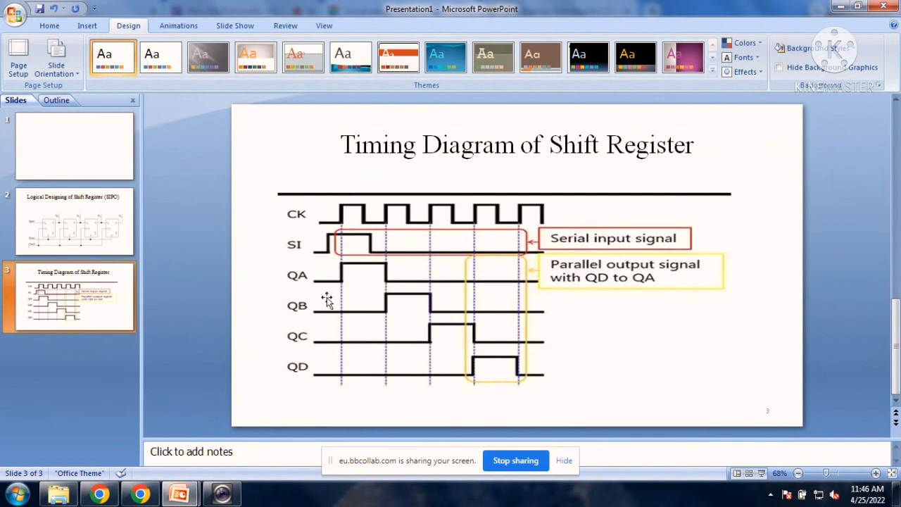
left_click(144, 495)
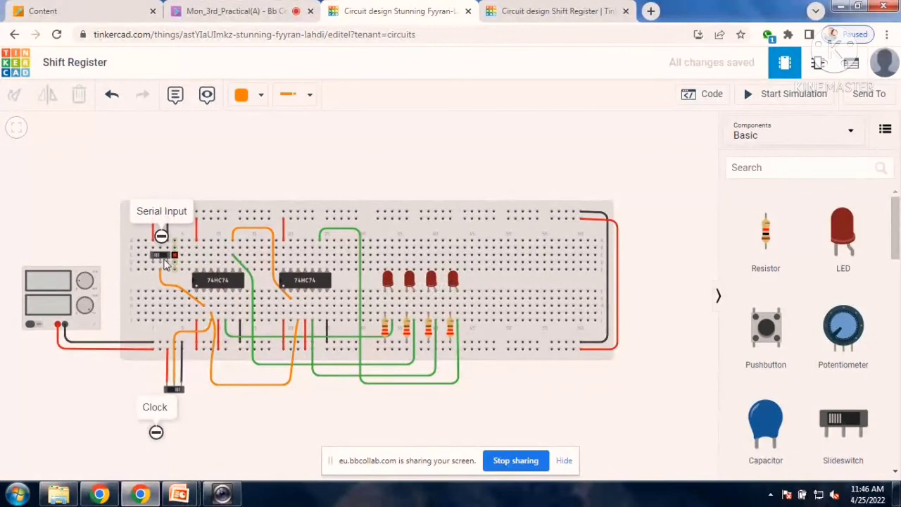
Simulate with the Serial Input switch low and toggle the Clock switch until all four LEDs are cleared.
left_click(166, 257)
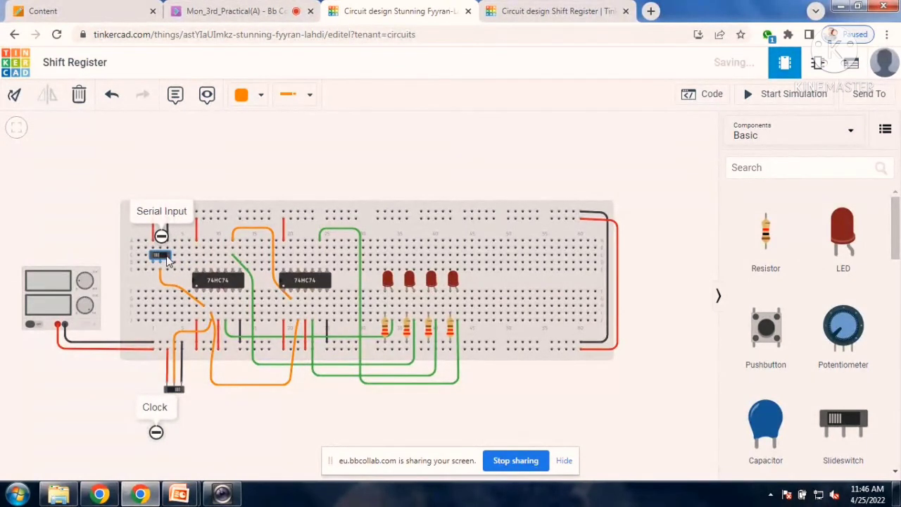
left_click(750, 93)
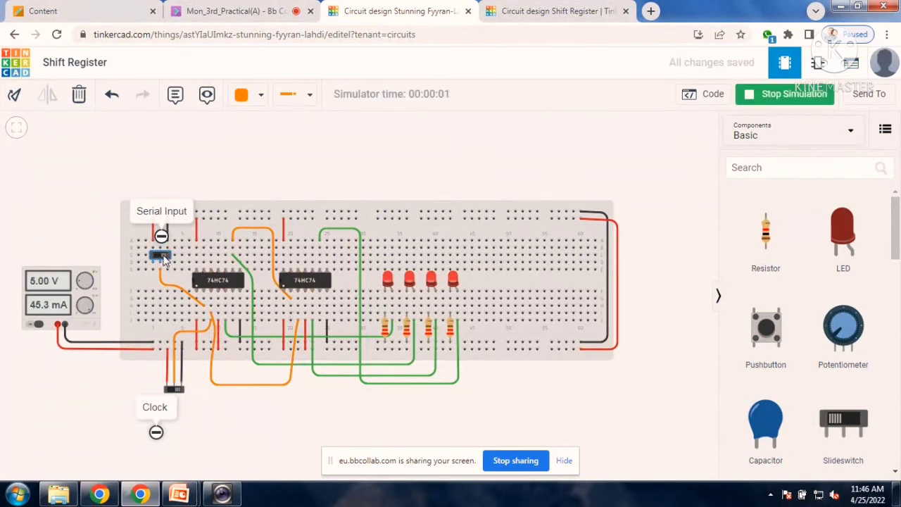
left_click(173, 390)
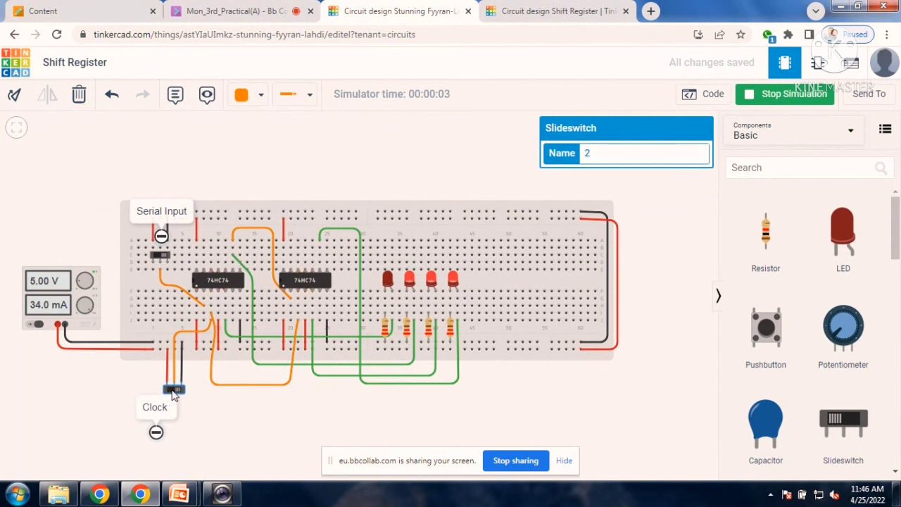
left_click(174, 391)
left_click(176, 391)
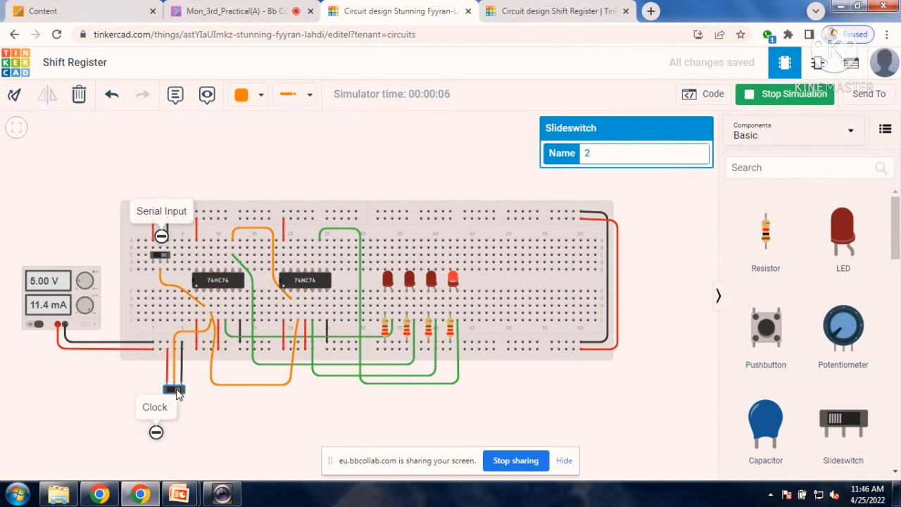
left_click(176, 392)
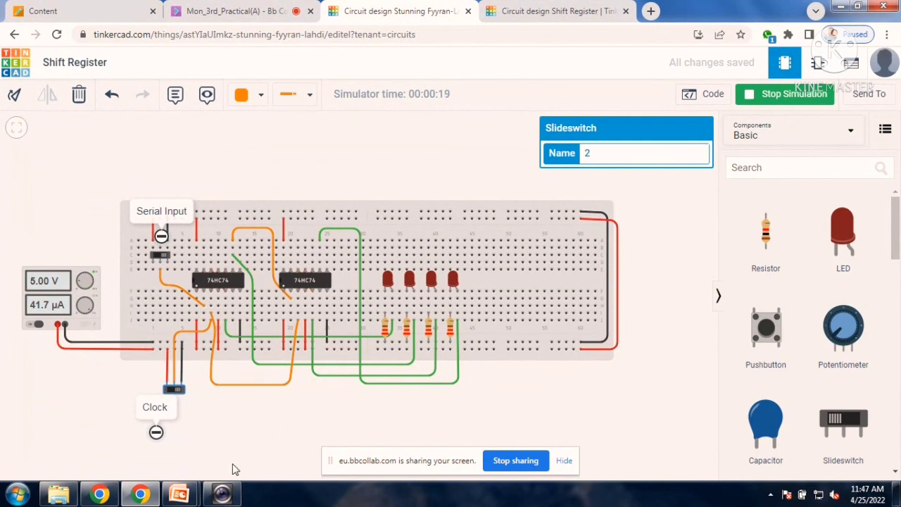
Check the starting state against the timing diagram in PowerPoint and go back to the running Tinkercad simulation.
mouse_move(180, 493)
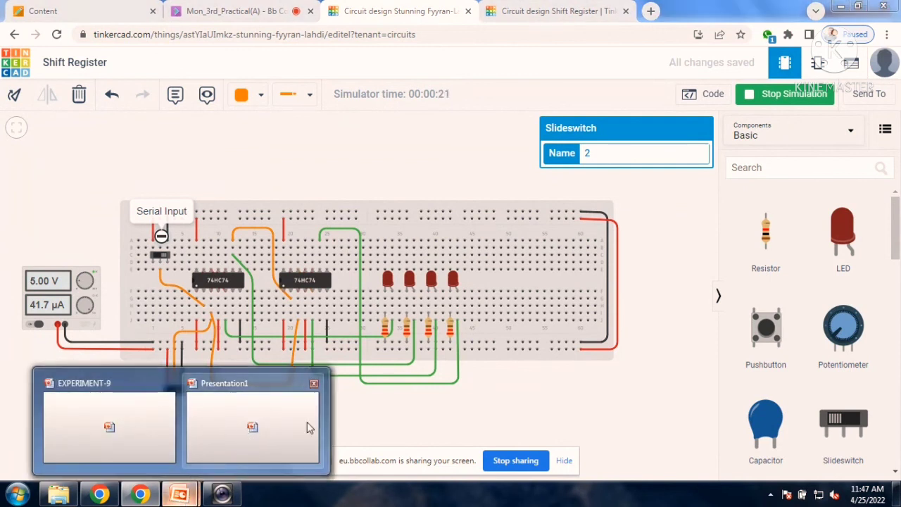
left_click(415, 408)
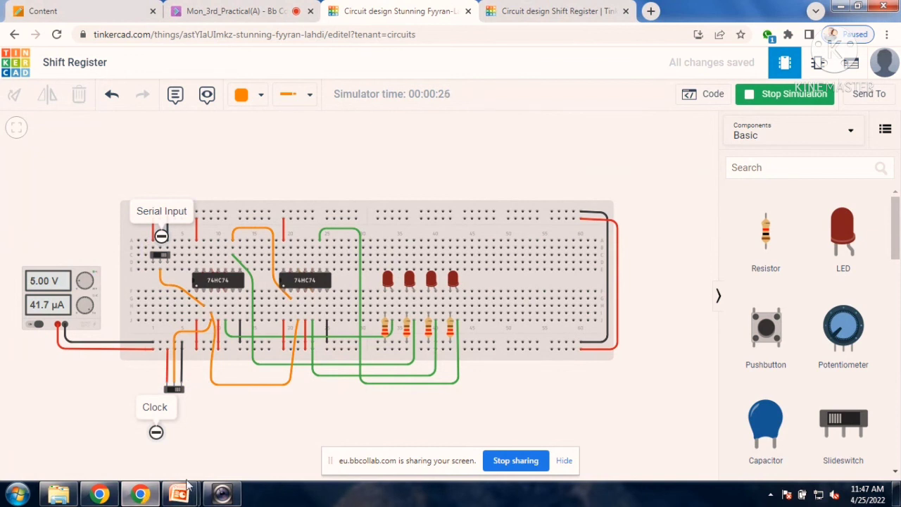
mouse_move(185, 492)
left_click(256, 415)
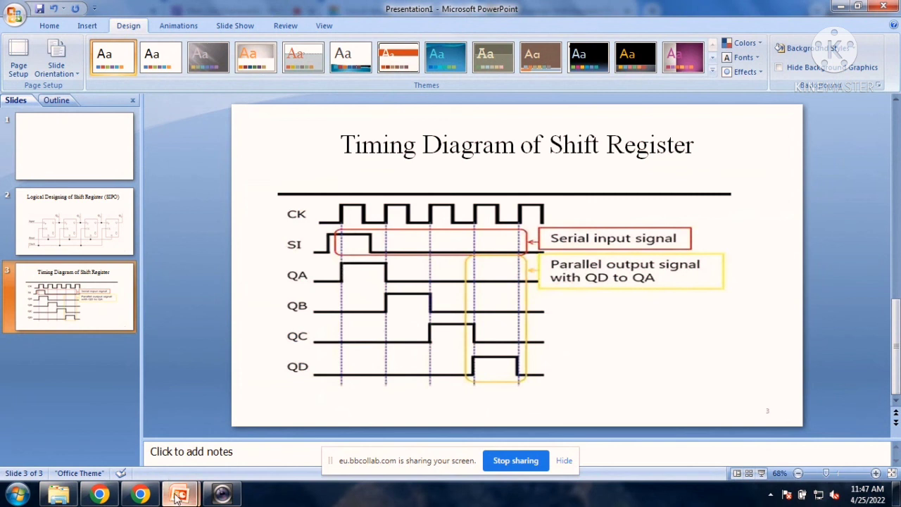
left_click(141, 496)
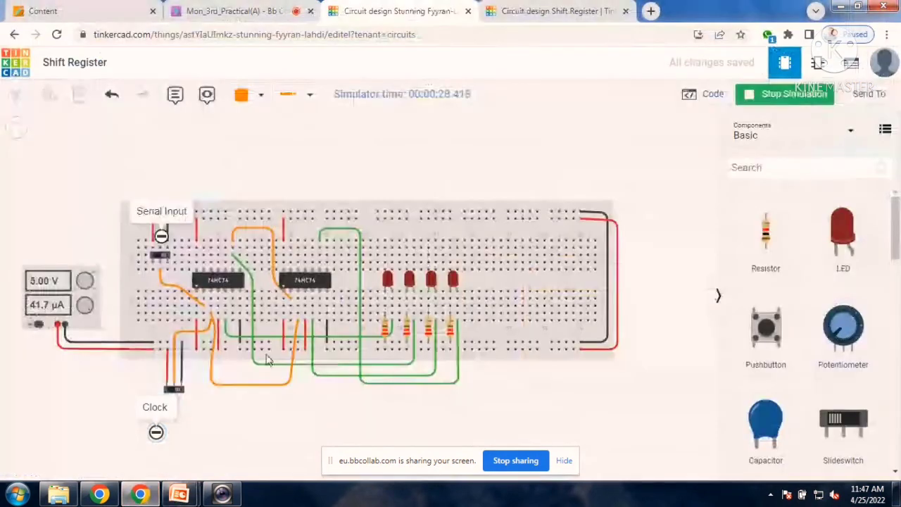
Set the Serial Input switch high, toggle the Clock switch once, and compare the LEDs with the PowerPoint timing diagram.
left_click(157, 257)
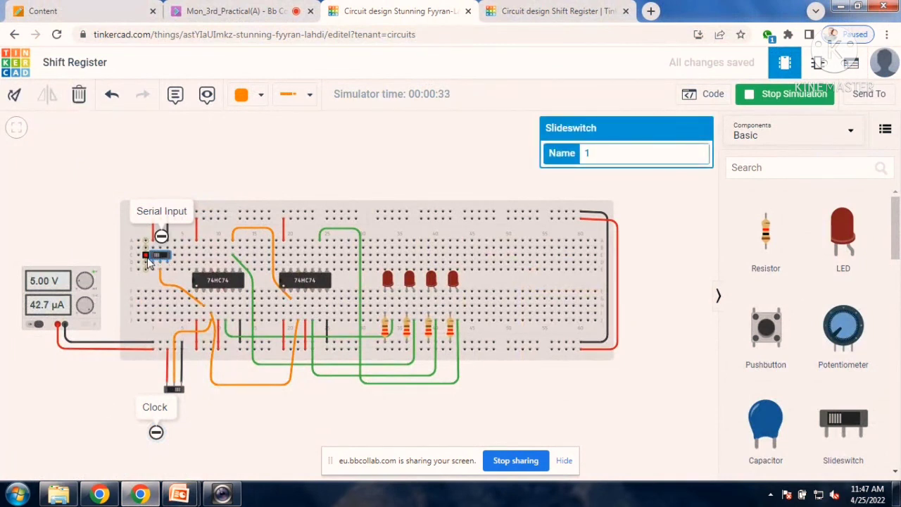
left_click(173, 389)
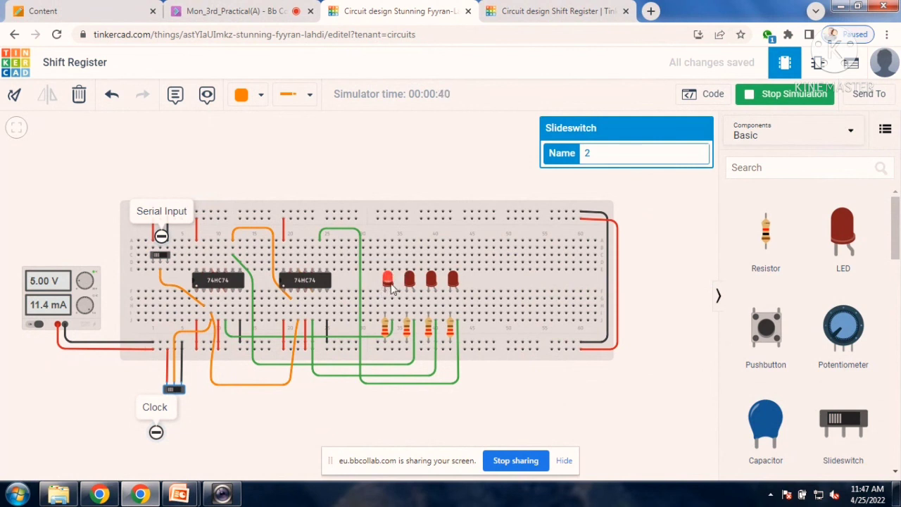
mouse_move(179, 495)
left_click(232, 432)
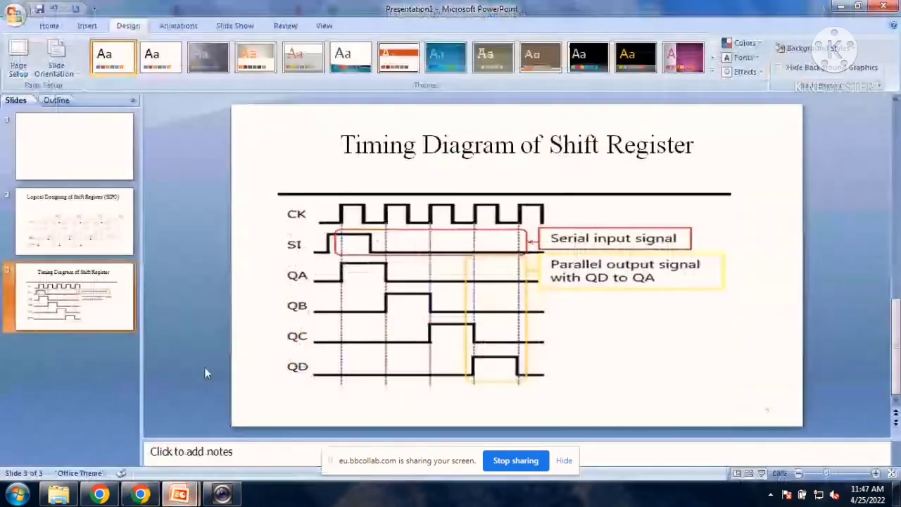